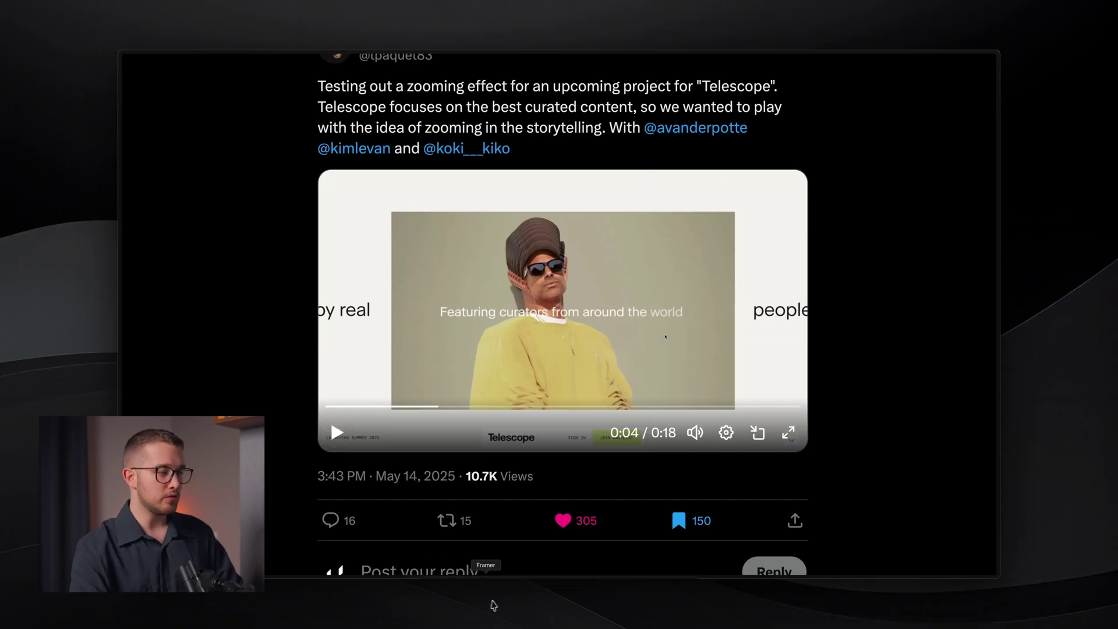
- Return to the Framer editor and open the /tutorial page from the Pages list
{"action": "left_click", "coordinate": [493, 605]}
{"action": "key", "text": "Escape"}
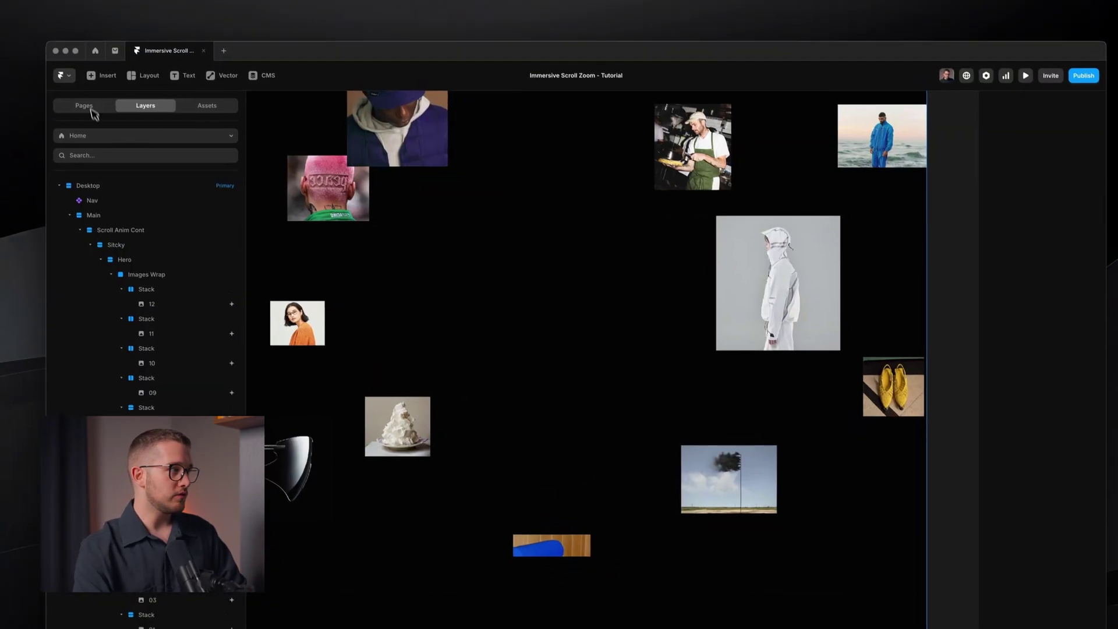
{"action": "left_click", "coordinate": [83, 103]}
{"action": "left_click", "coordinate": [87, 194]}
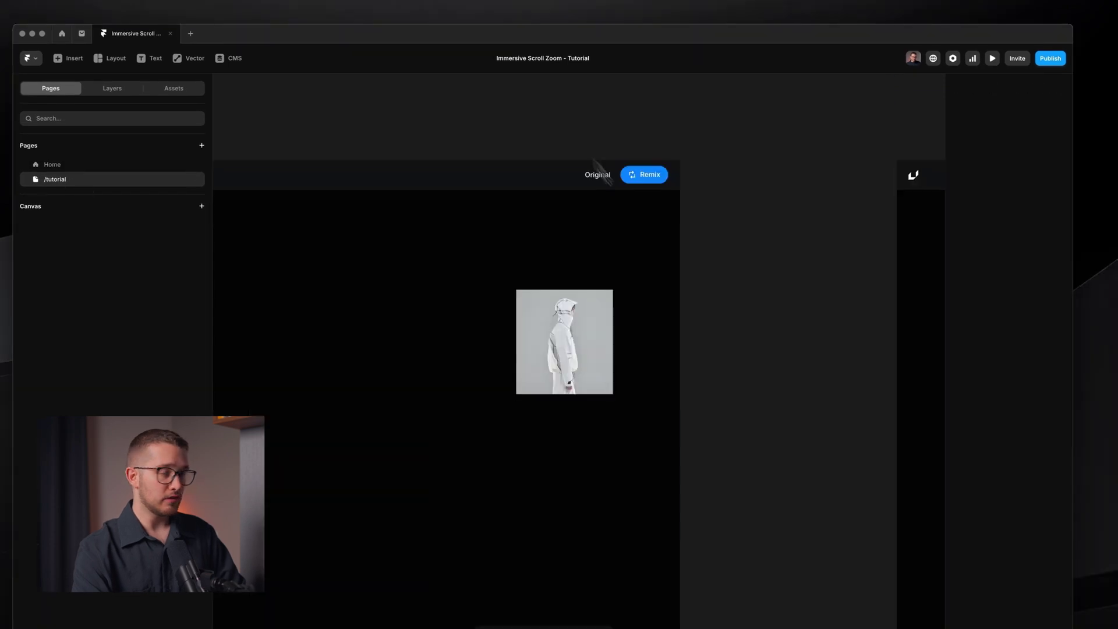
- Select the white-jacket photo and inspect its Scroll Transform end state
{"action": "left_click", "coordinate": [598, 342]}
{"action": "left_click", "coordinate": [1010, 352]}
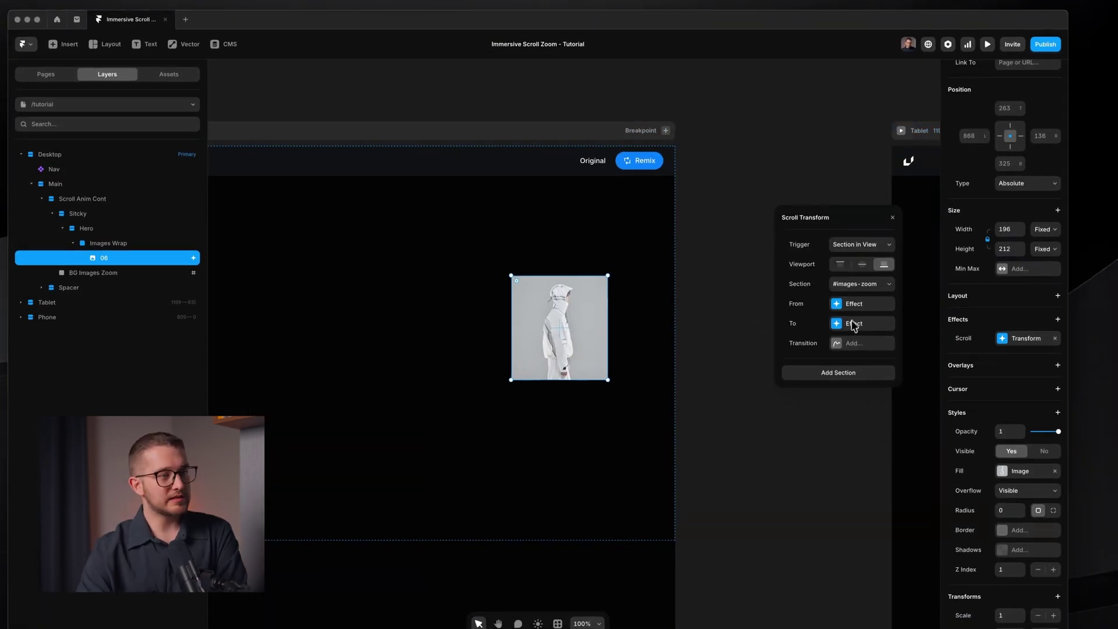
{"action": "left_click", "coordinate": [854, 323]}
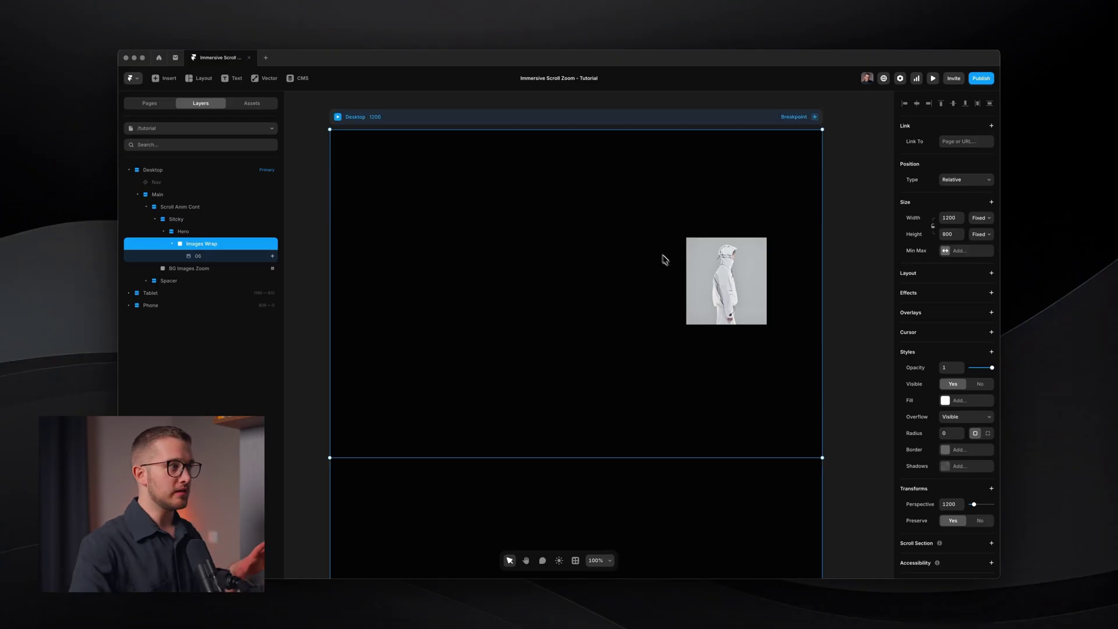
- In the browser, search resources for 'immer' and open the Immersive Scroll Zoom Animation page
{"action": "key", "text": "super+Tab"}
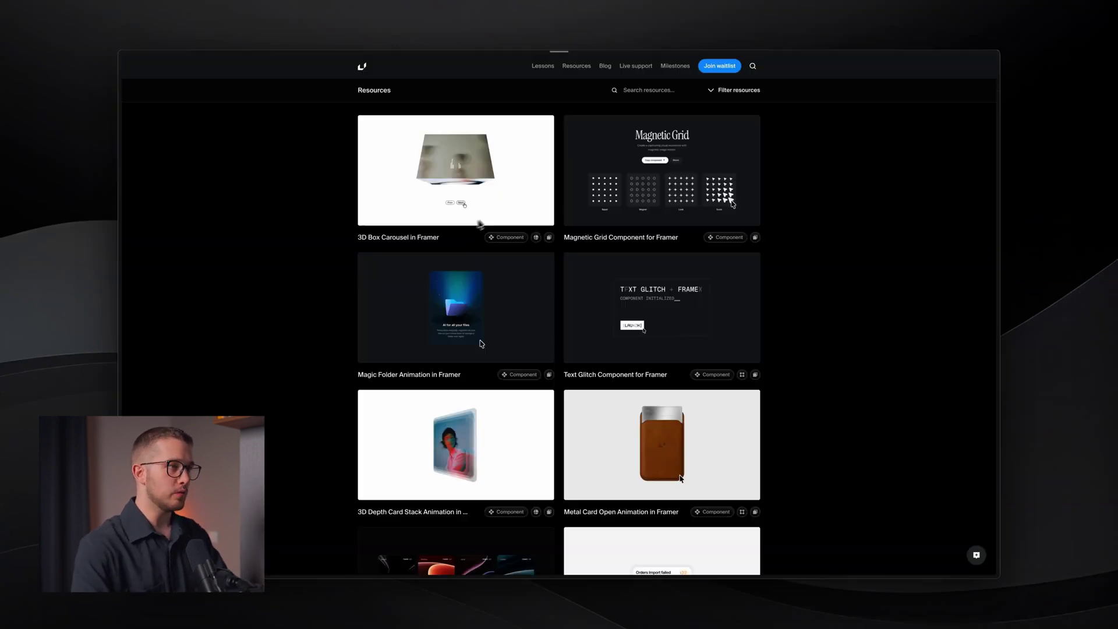
{"action": "type", "text": "immer"}
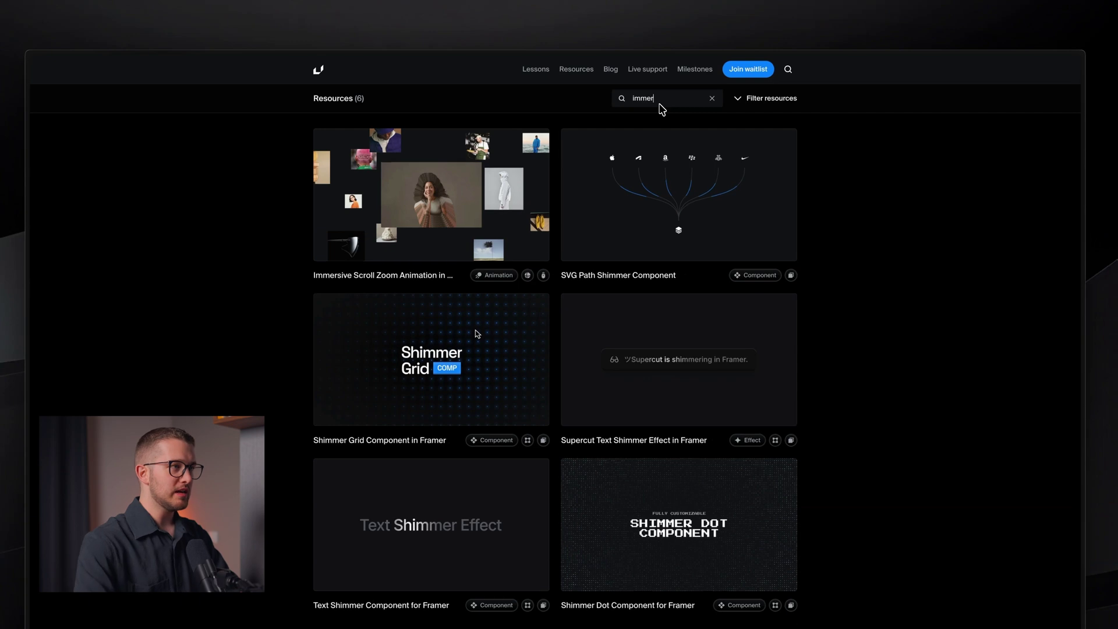
{"action": "left_click", "coordinate": [541, 169]}
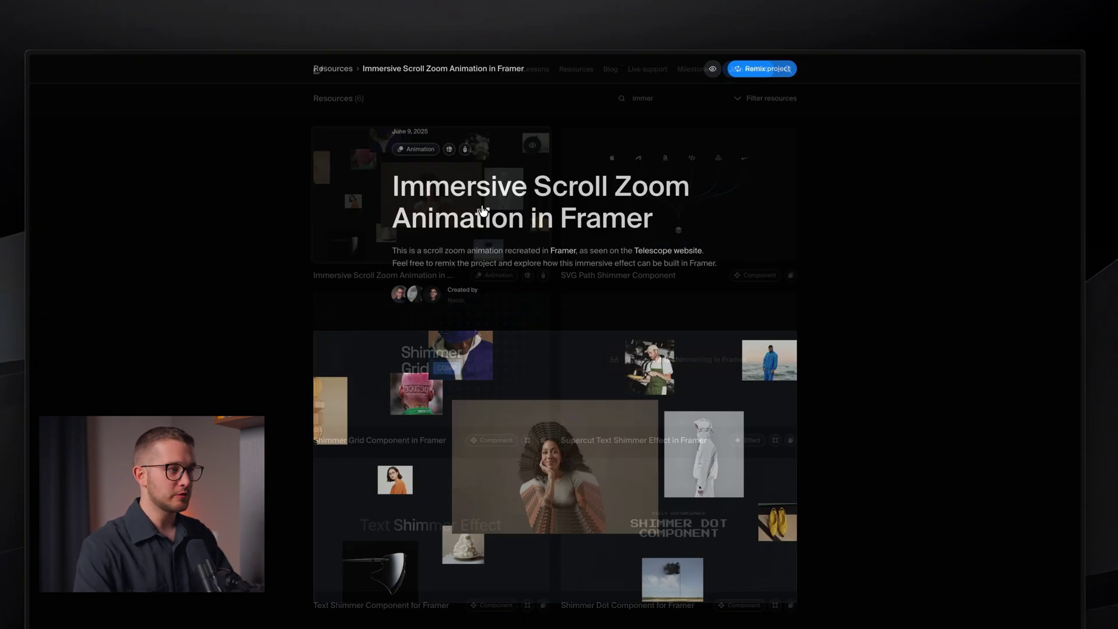
- Open the live site preview and scroll down and up to watch the photos zoom outward
{"action": "left_click", "coordinate": [712, 69]}
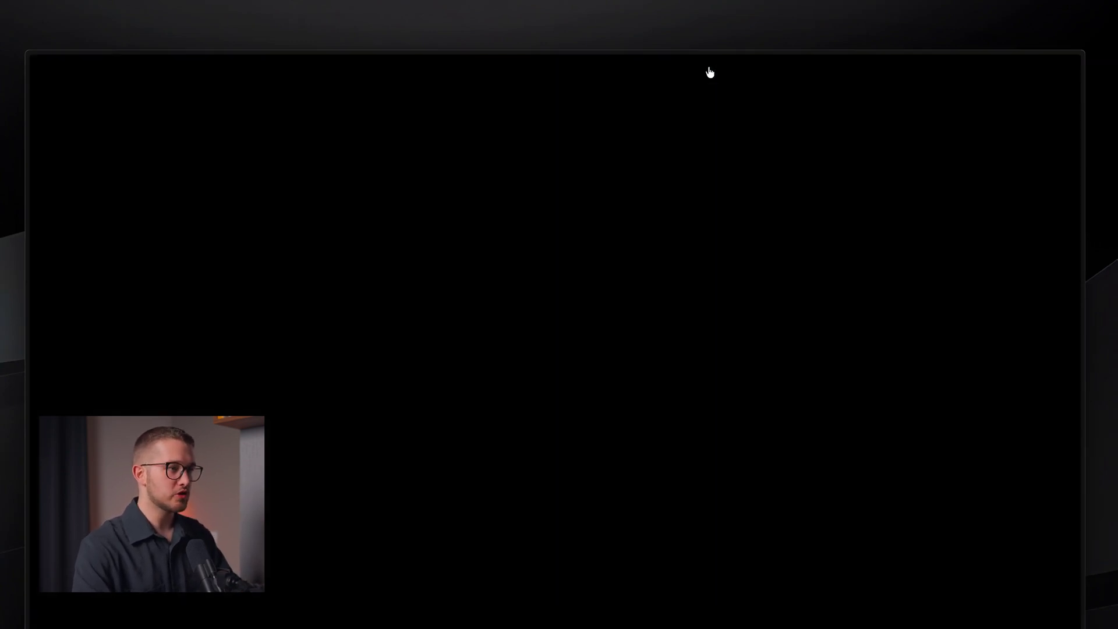
{"action": "scroll", "coordinate": [592, 215], "scroll_direction": "down", "scroll_amount": 5}
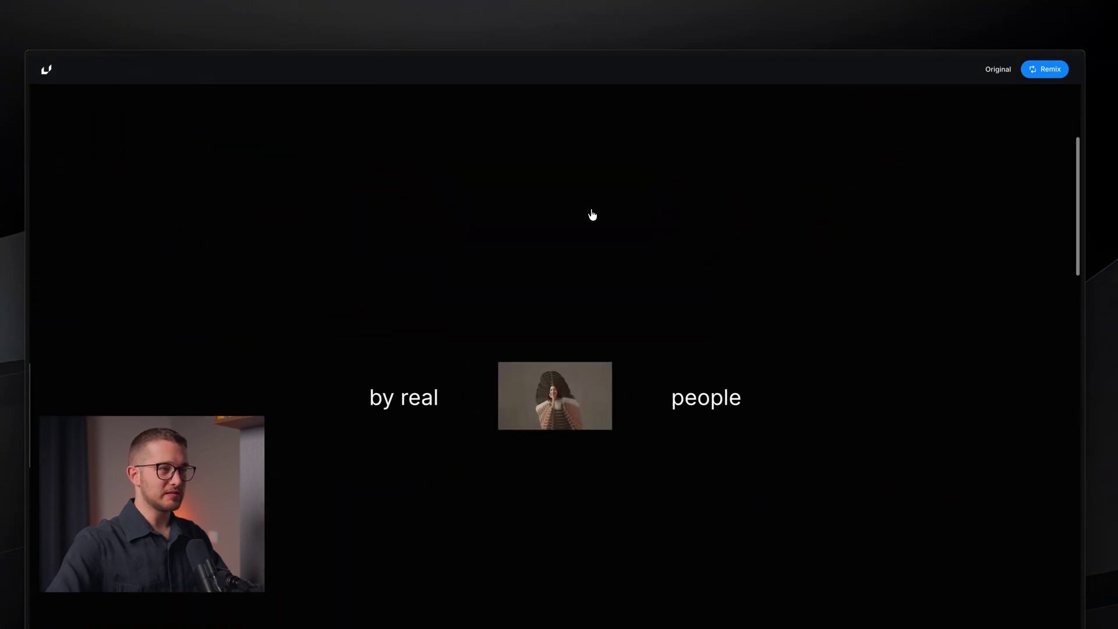
{"action": "scroll", "coordinate": [590, 190], "scroll_direction": "down", "scroll_amount": 10}
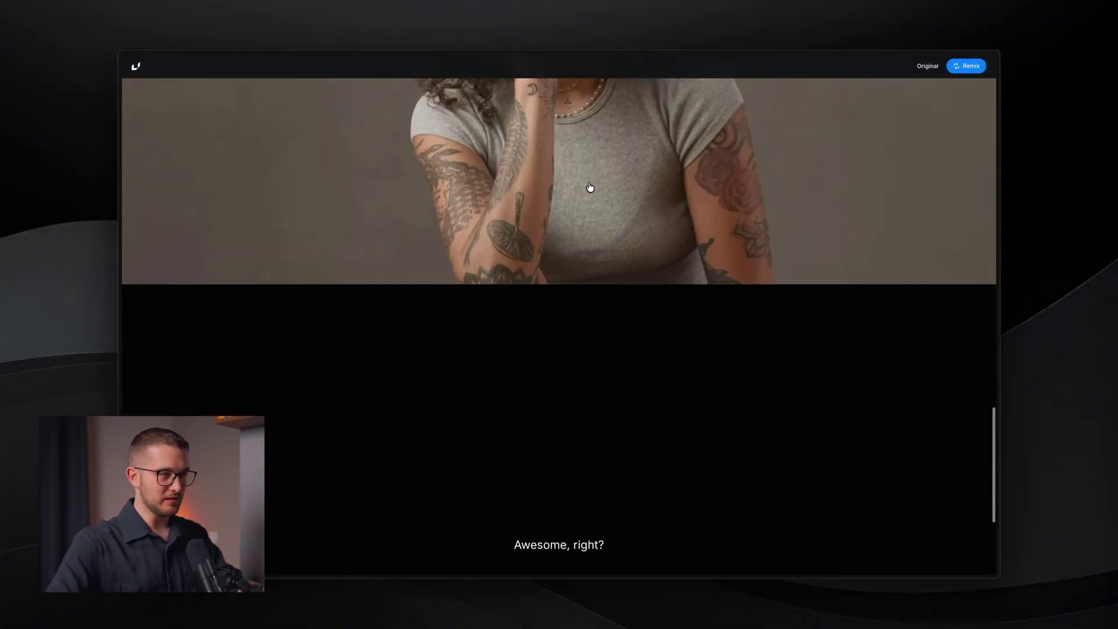
{"action": "scroll", "coordinate": [590, 188], "scroll_direction": "up", "scroll_amount": 3}
{"action": "scroll", "coordinate": [590, 187], "scroll_direction": "up", "scroll_amount": 10}
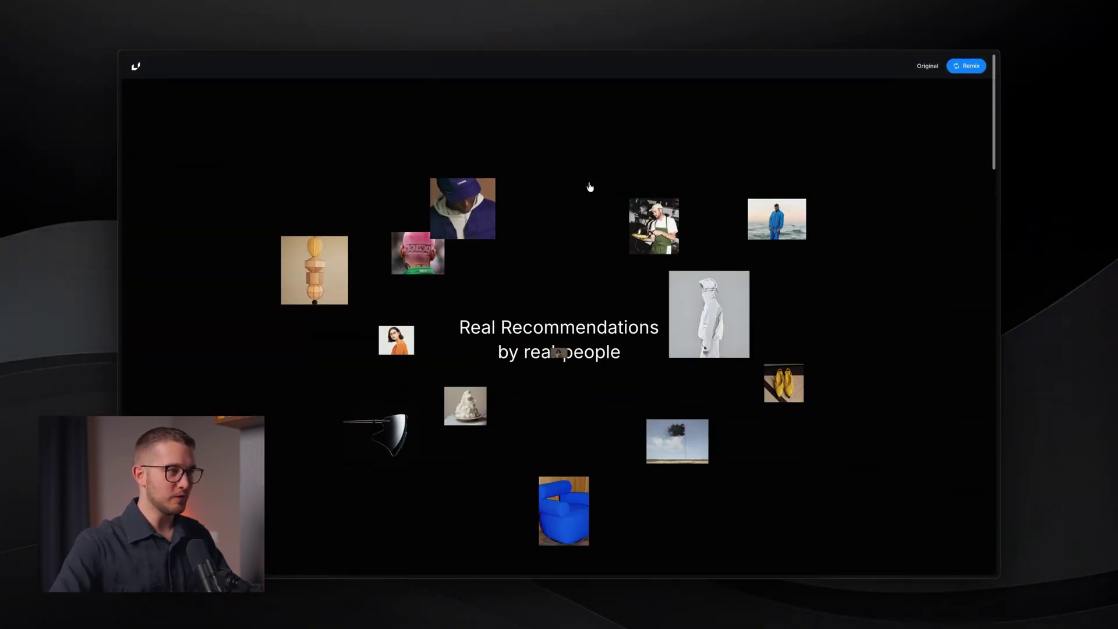
{"action": "scroll", "coordinate": [590, 187], "scroll_direction": "down", "scroll_amount": 3}
{"action": "scroll", "coordinate": [589, 187], "scroll_direction": "up", "scroll_amount": 3}
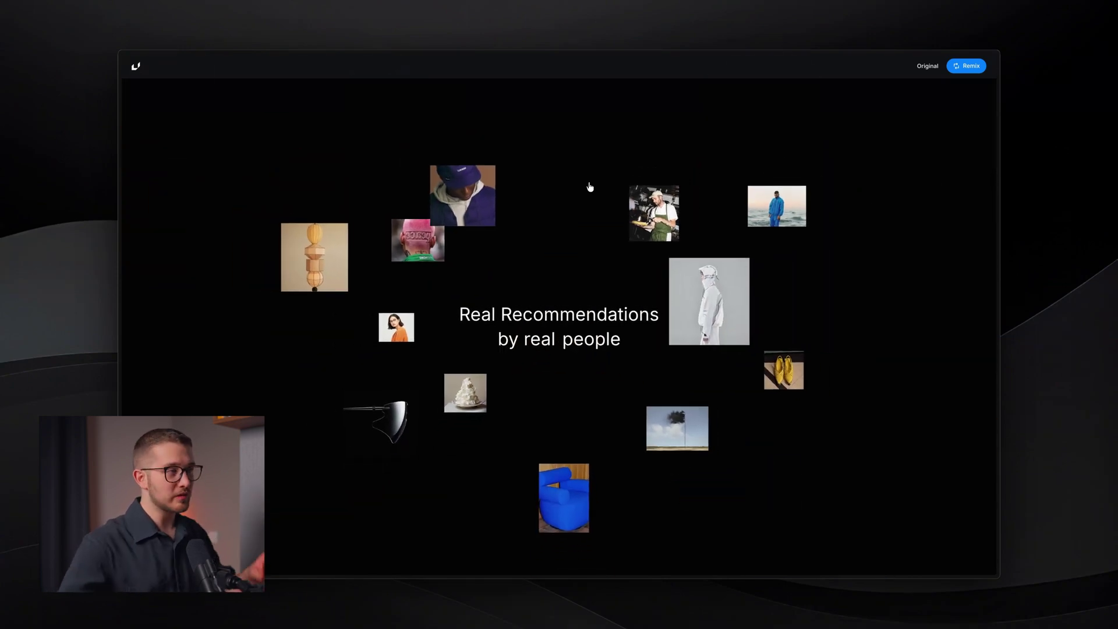
{"action": "scroll", "coordinate": [589, 187], "scroll_direction": "down", "scroll_amount": 3}
{"action": "scroll", "coordinate": [590, 187], "scroll_direction": "up", "scroll_amount": 2}
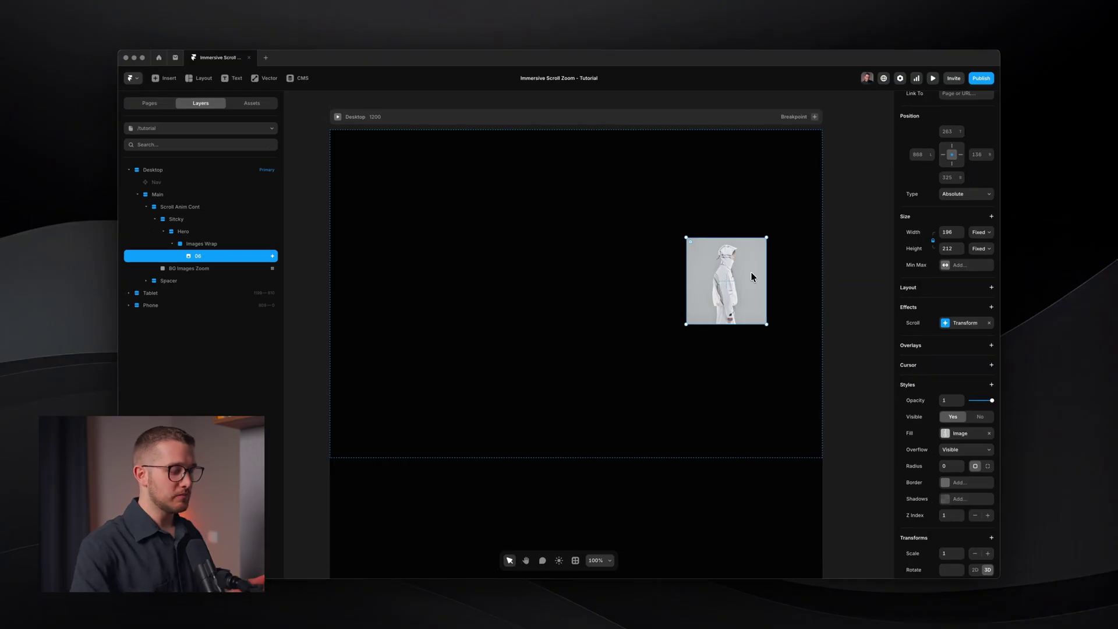
- Scroll the live preview once more to review the zoom, then return to the editor
{"action": "key", "text": "super+Tab"}
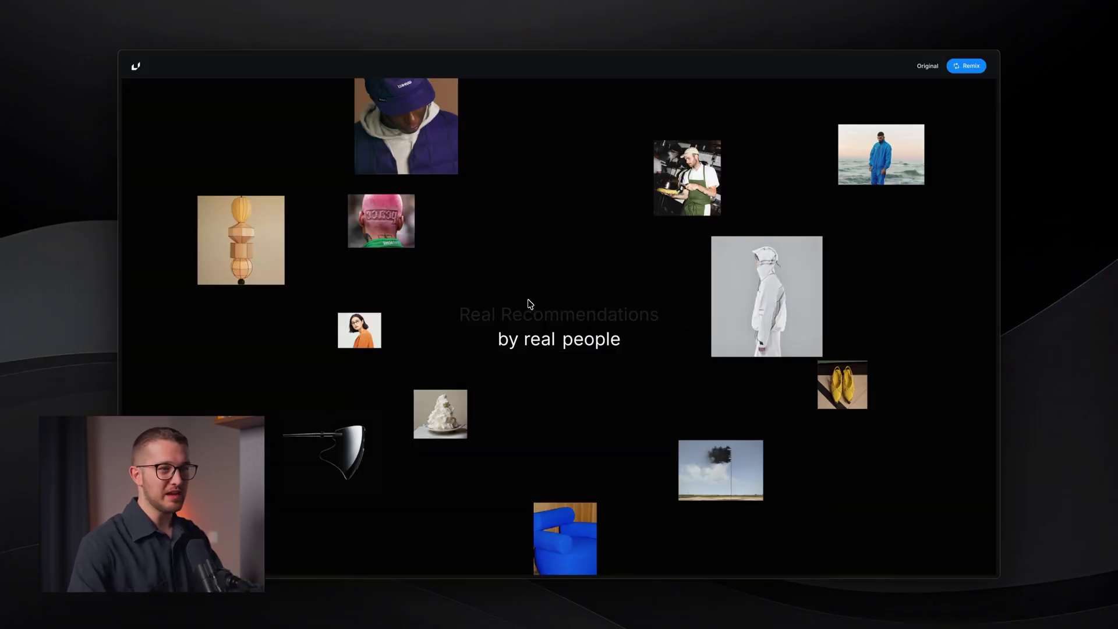
{"action": "scroll", "coordinate": [528, 300], "scroll_direction": "down", "scroll_amount": 2}
{"action": "scroll", "coordinate": [528, 300], "scroll_direction": "up", "scroll_amount": 2}
{"action": "scroll", "coordinate": [528, 300], "scroll_direction": "down", "scroll_amount": 2}
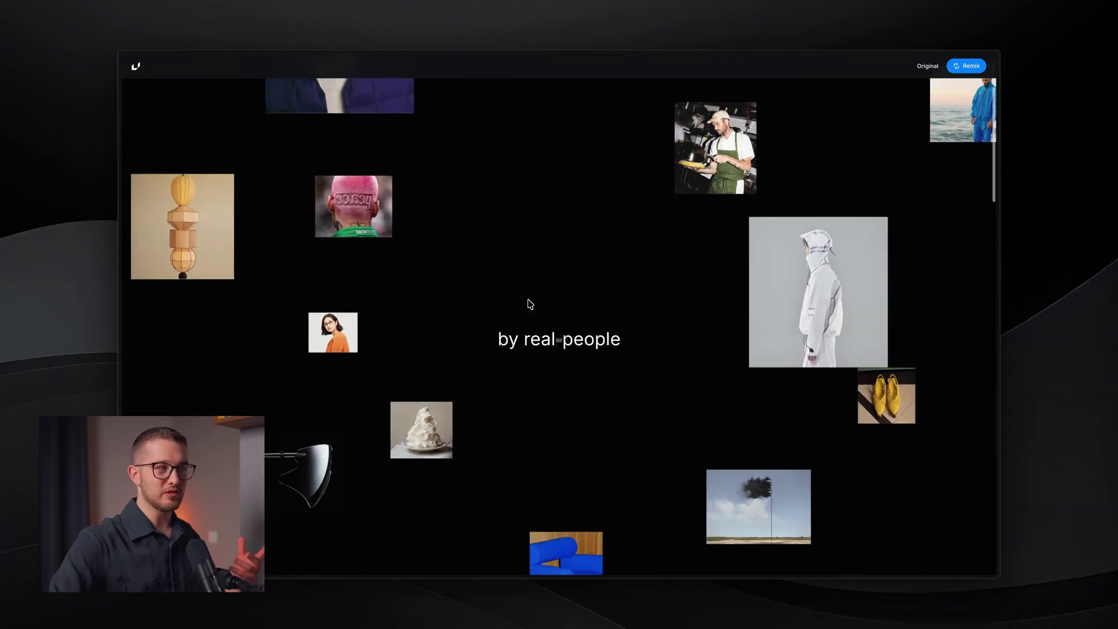
{"action": "scroll", "coordinate": [530, 303], "scroll_direction": "up", "scroll_amount": 3}
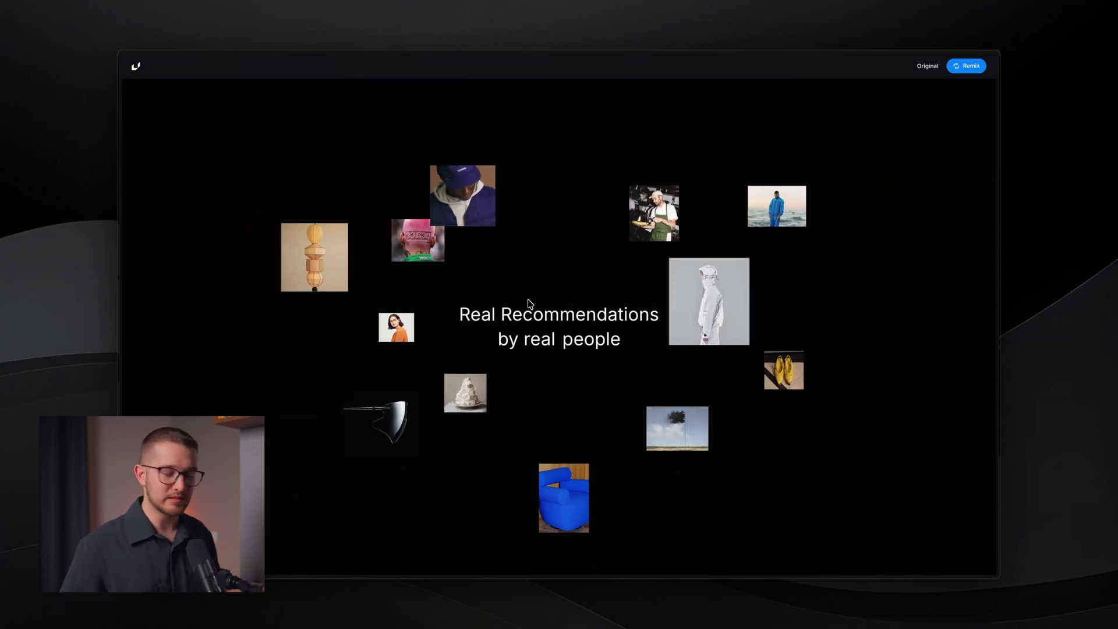
{"action": "key", "text": "super+Tab"}
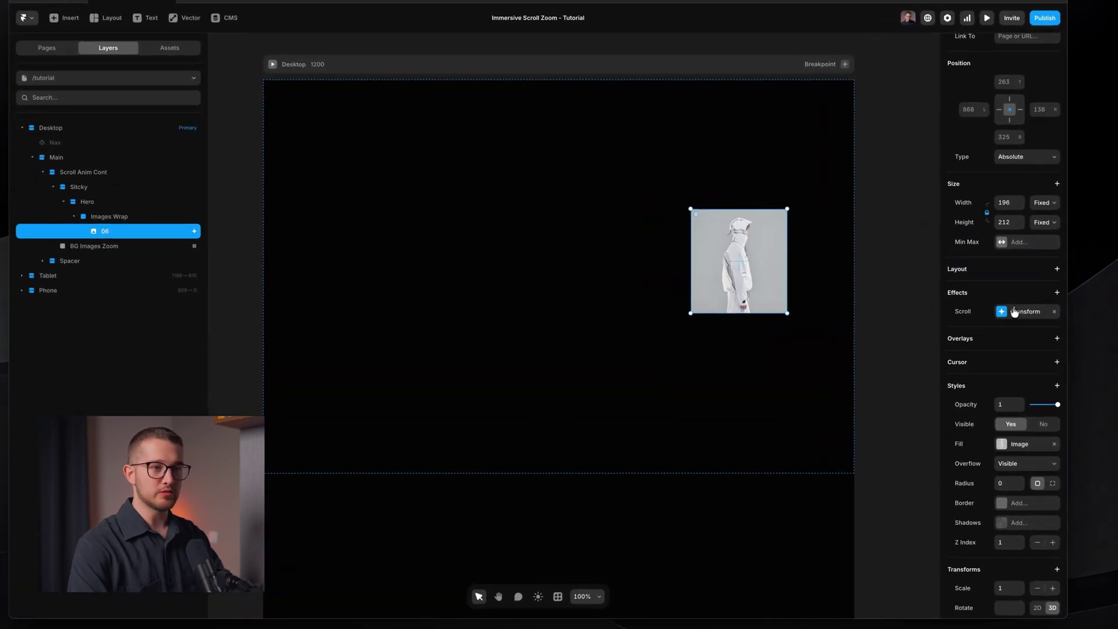
- Give the jacket photo's Scroll Transform end state a scale of 2
{"action": "left_click", "coordinate": [1004, 312]}
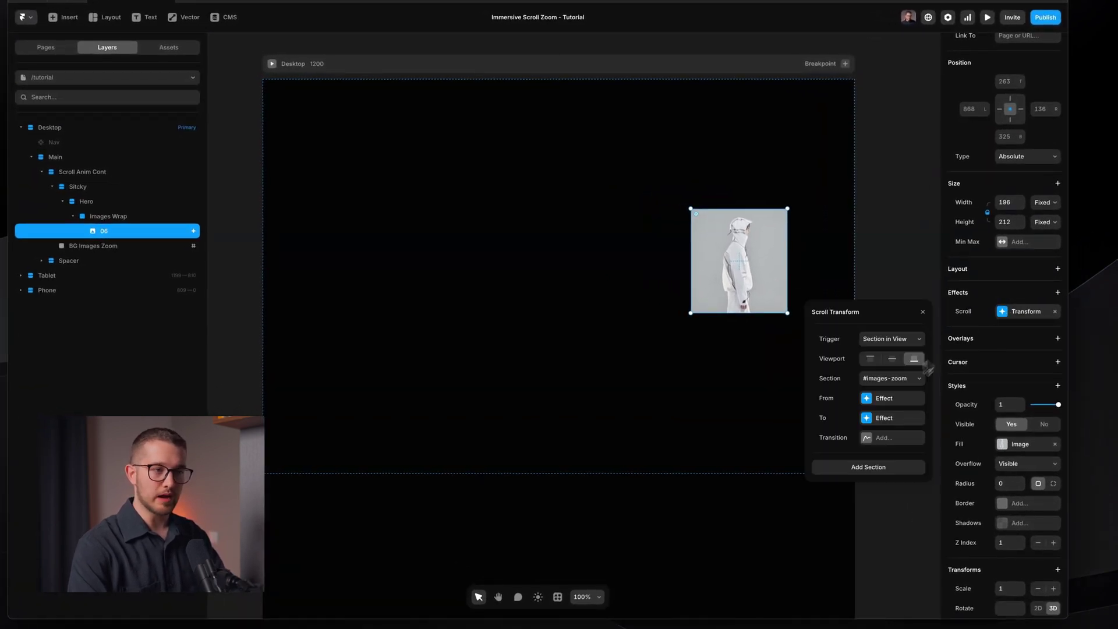
{"action": "left_click", "coordinate": [880, 399]}
{"action": "left_click", "coordinate": [816, 314]}
{"action": "left_click", "coordinate": [878, 419]}
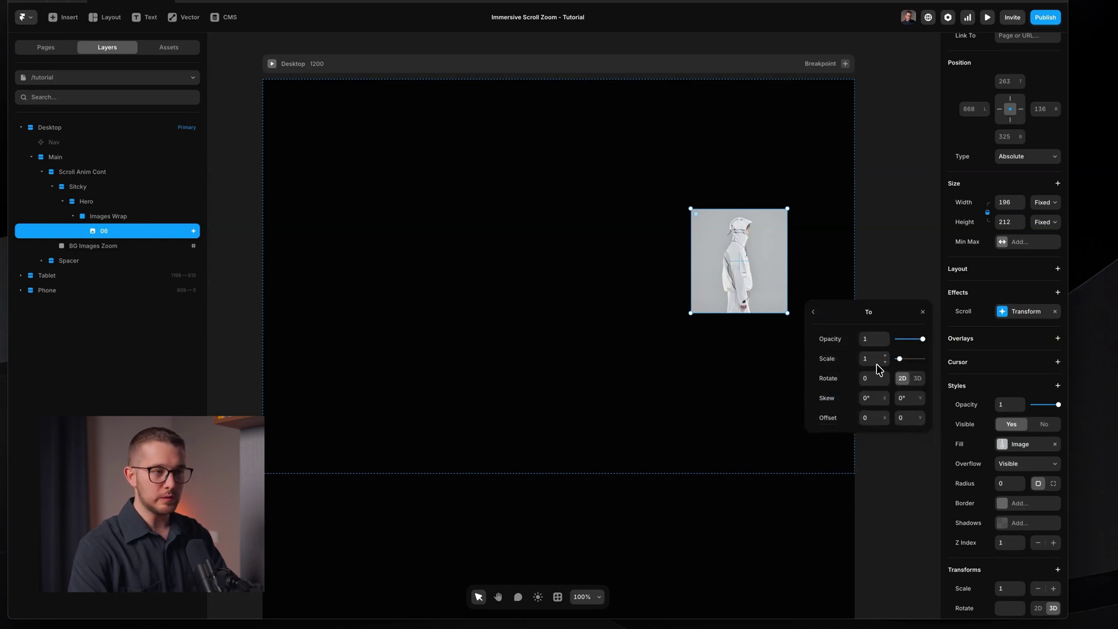
{"action": "key", "text": "Return"}
{"action": "left_click", "coordinate": [907, 277]}
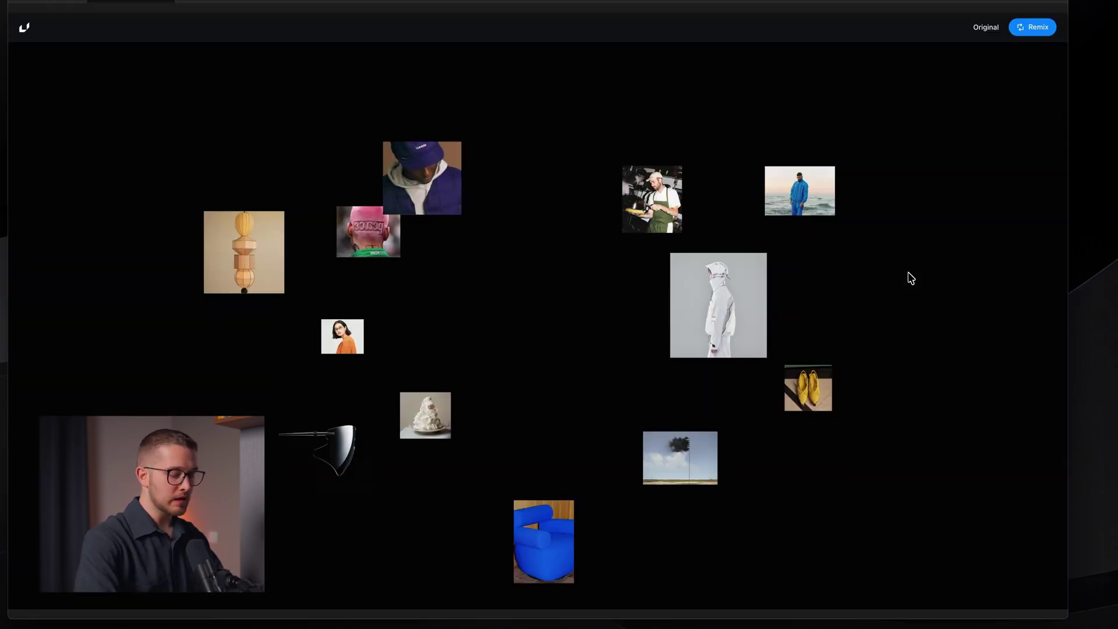
{"action": "scroll", "coordinate": [910, 278], "scroll_direction": "down", "scroll_amount": 3}
{"action": "scroll", "coordinate": [911, 278], "scroll_direction": "down", "scroll_amount": 5}
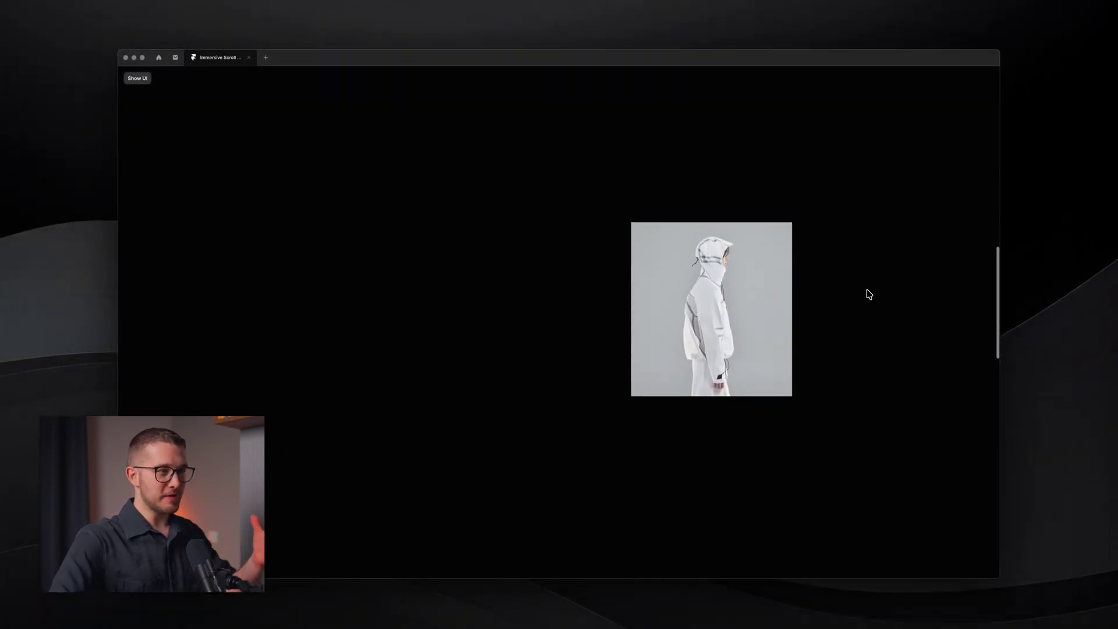
{"action": "scroll", "coordinate": [868, 294], "scroll_direction": "up", "scroll_amount": 10}
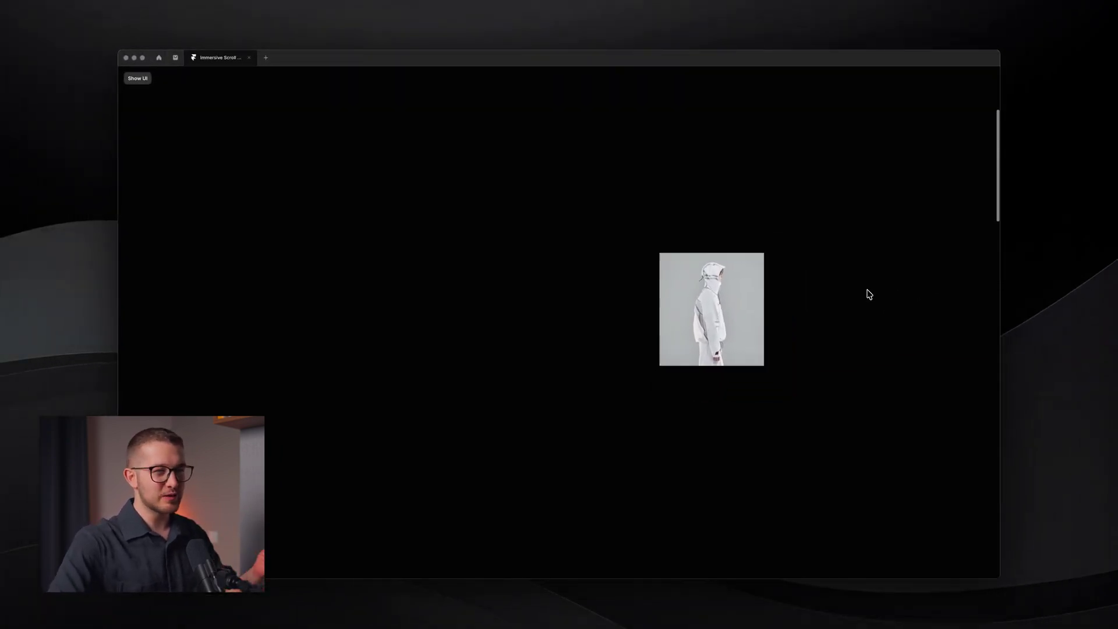
{"action": "scroll", "coordinate": [867, 293], "scroll_direction": "down", "scroll_amount": 2}
{"action": "scroll", "coordinate": [867, 293], "scroll_direction": "up", "scroll_amount": 2}
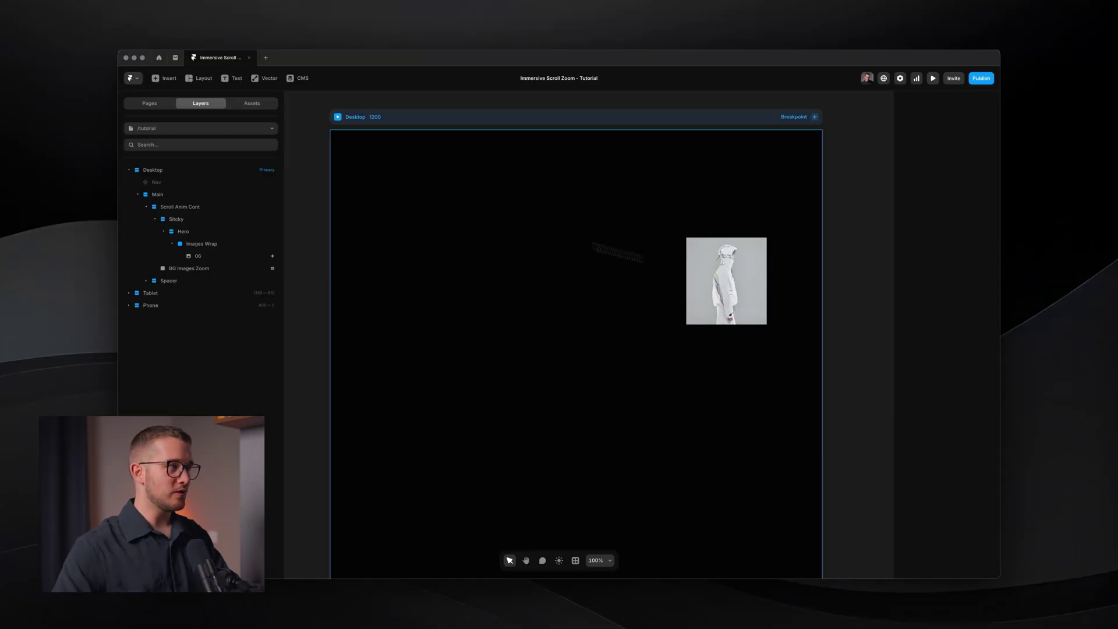
- Preview the finished Home page and scroll to watch the scattered photos spread and grow
{"action": "left_click", "coordinate": [164, 104]}
{"action": "left_click", "coordinate": [169, 167]}
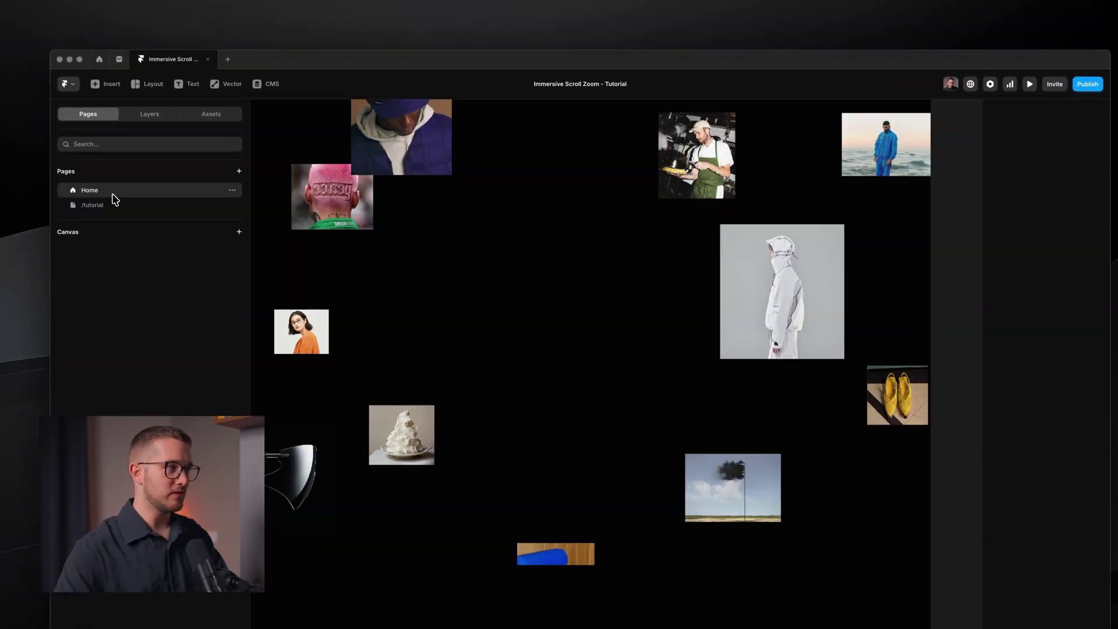
{"action": "left_click", "coordinate": [390, 225]}
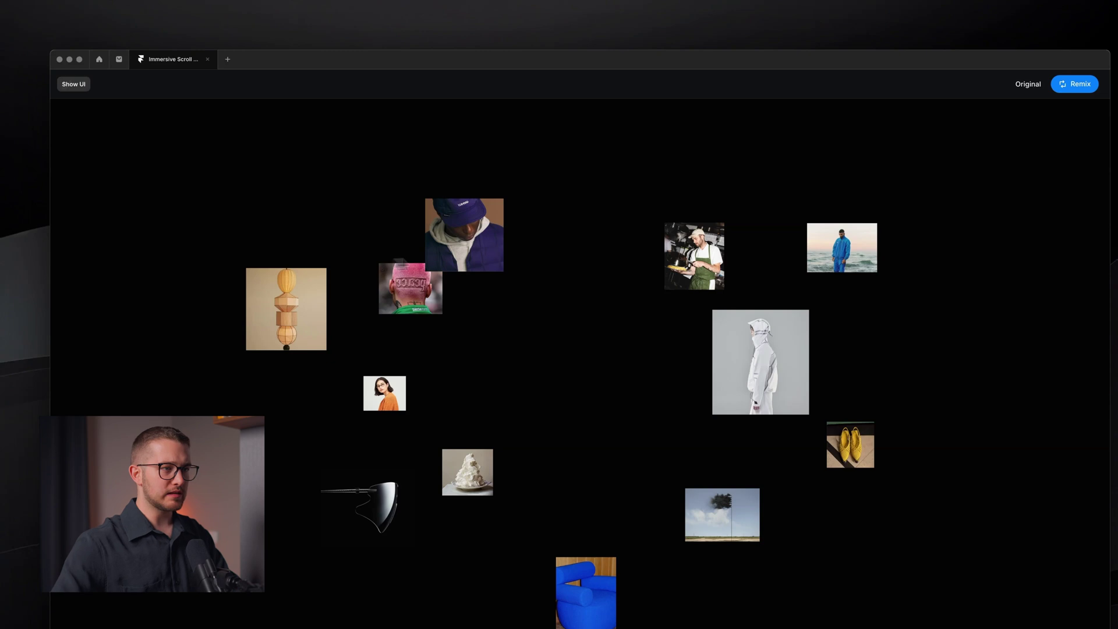
{"action": "scroll", "coordinate": [781, 377], "scroll_direction": "down", "scroll_amount": 5}
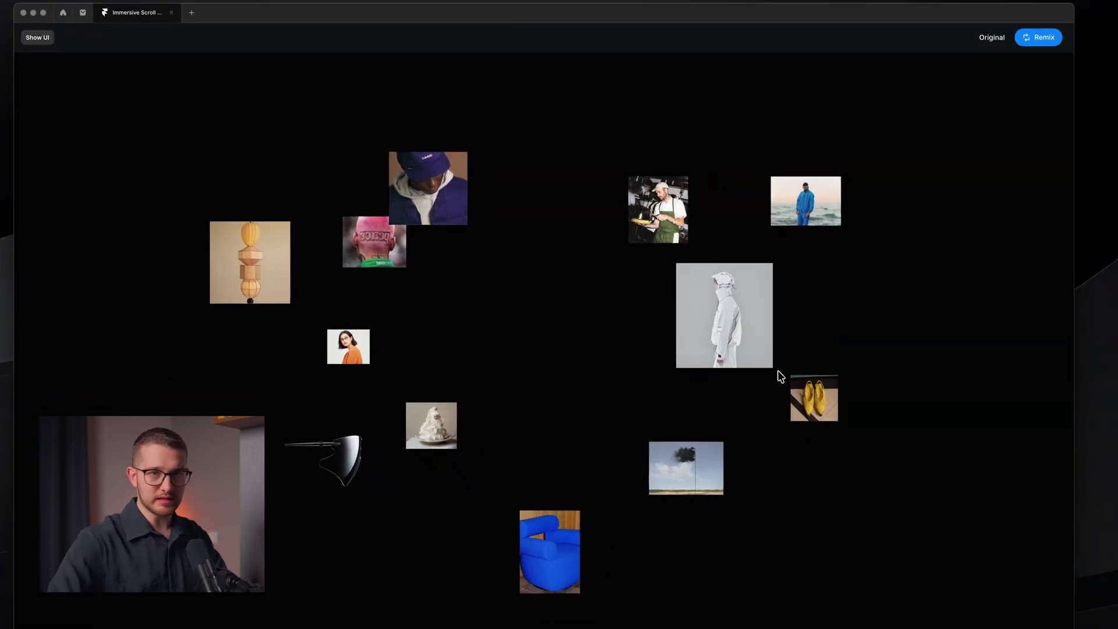
{"action": "scroll", "coordinate": [777, 369], "scroll_direction": "down", "scroll_amount": 5}
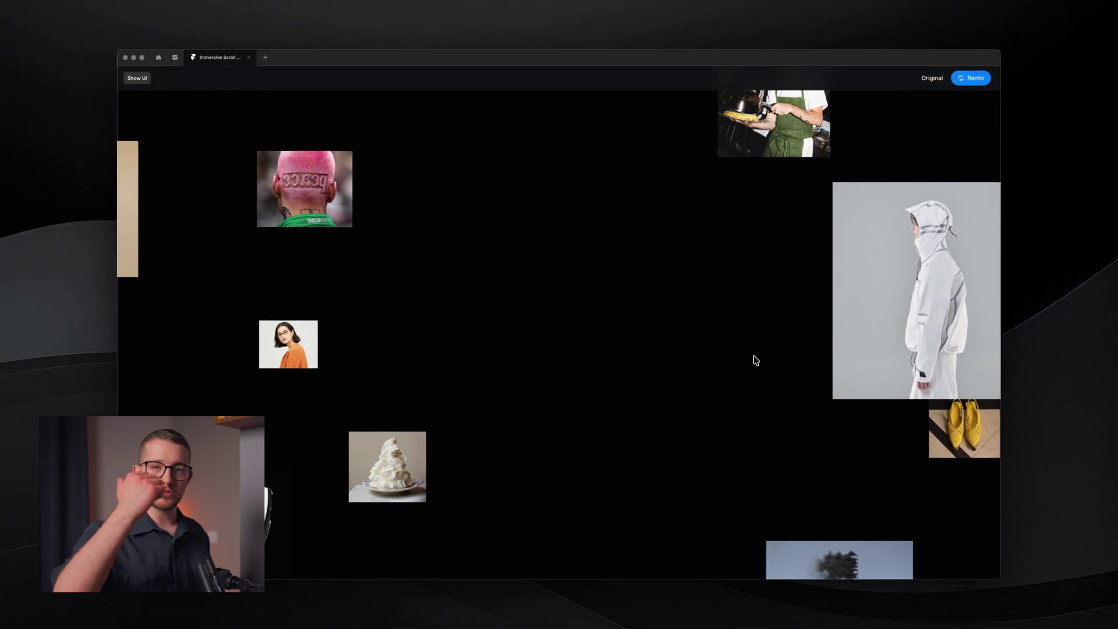
{"action": "scroll", "coordinate": [756, 360], "scroll_direction": "down", "scroll_amount": 5}
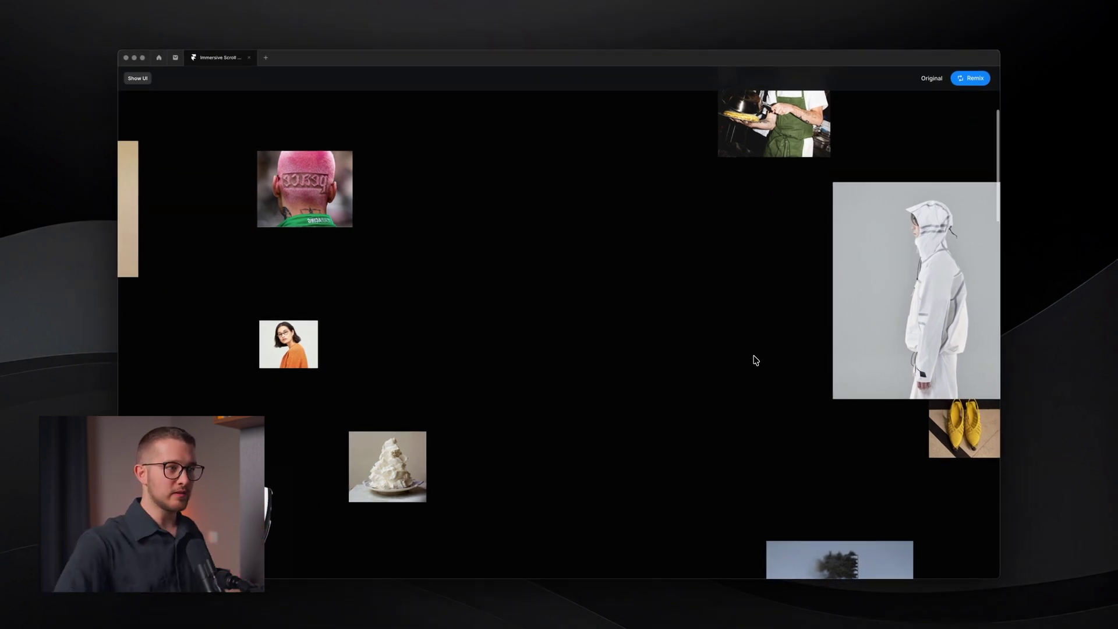
{"action": "scroll", "coordinate": [755, 361], "scroll_direction": "up", "scroll_amount": 10}
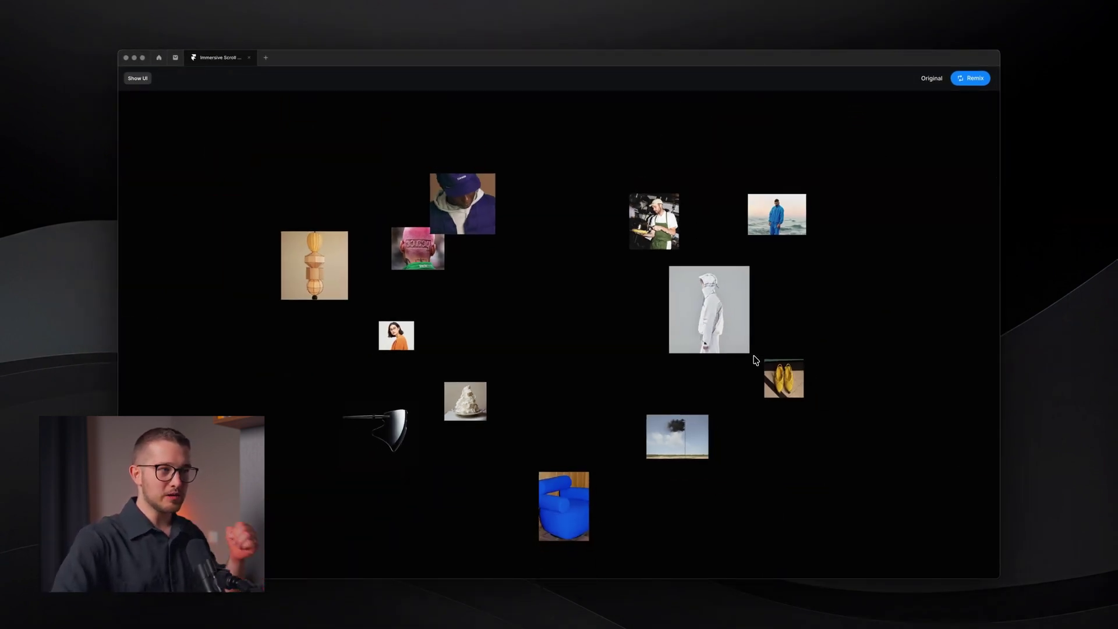
{"action": "scroll", "coordinate": [755, 360], "scroll_direction": "down", "scroll_amount": 2}
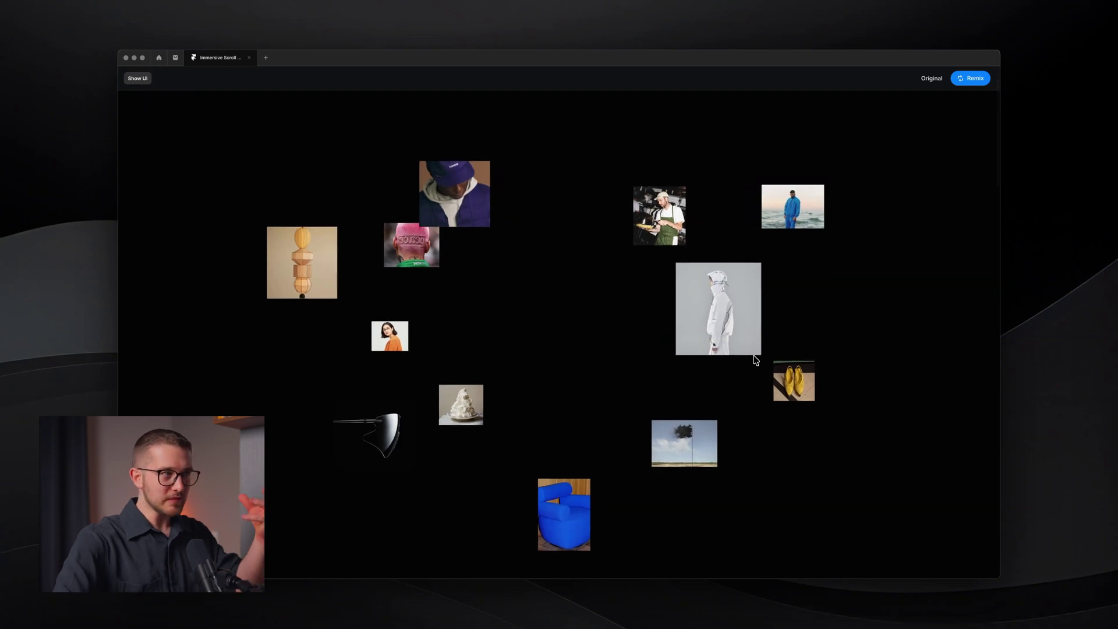
{"action": "scroll", "coordinate": [755, 359], "scroll_direction": "down", "scroll_amount": 5}
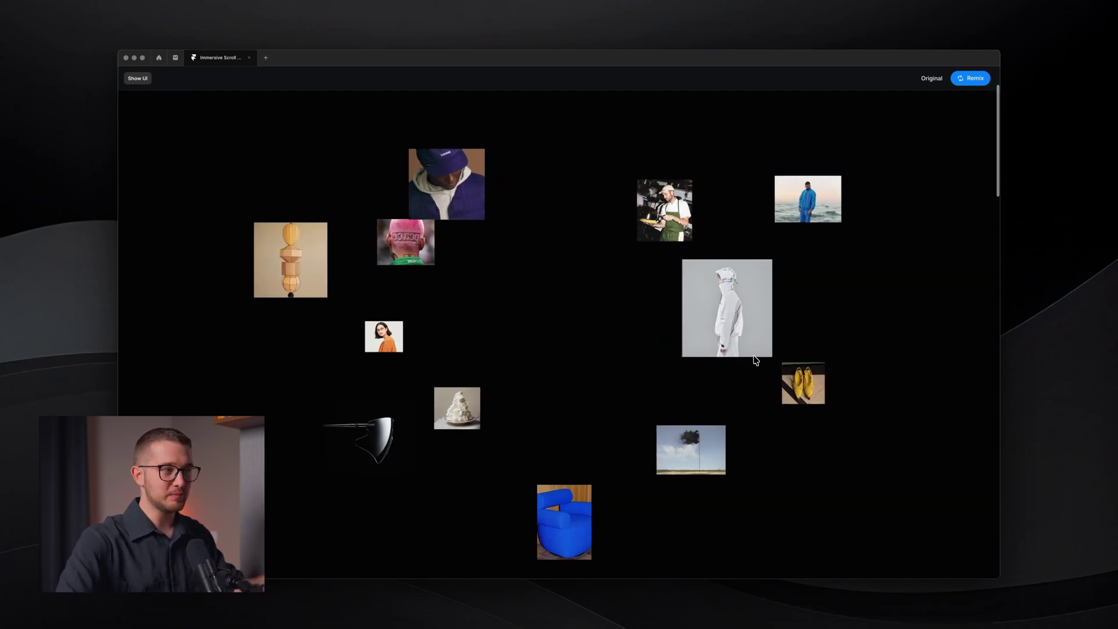
{"action": "scroll", "coordinate": [755, 360], "scroll_direction": "up", "scroll_amount": 5}
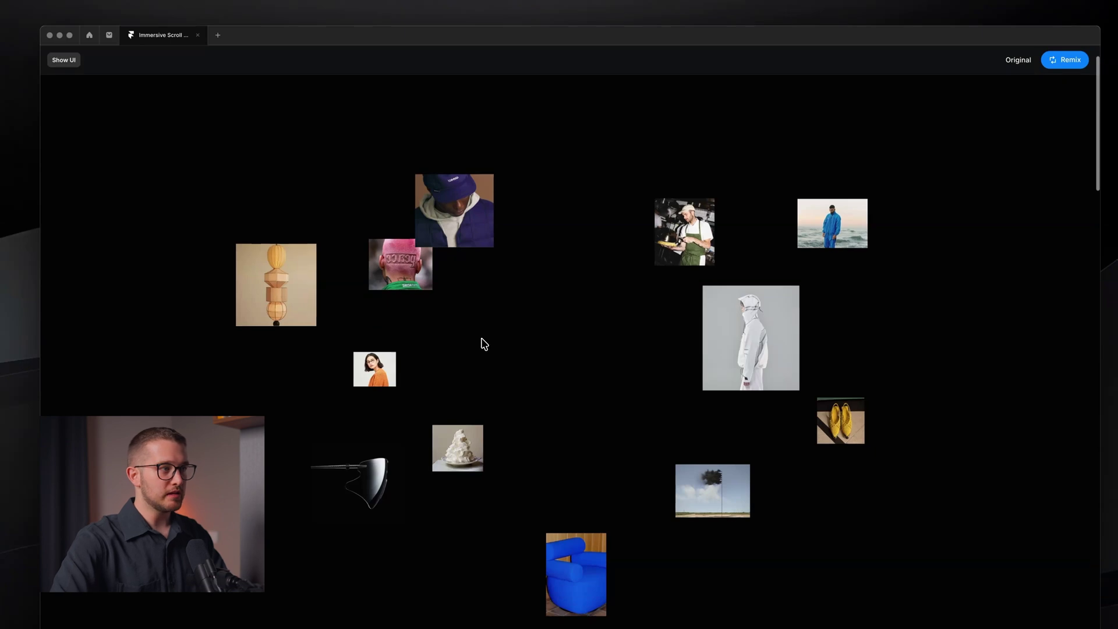
- Keep scrolling the Home preview up and down to demonstrate the immersive zoom
{"action": "scroll", "coordinate": [484, 343], "scroll_direction": "down", "scroll_amount": 3}
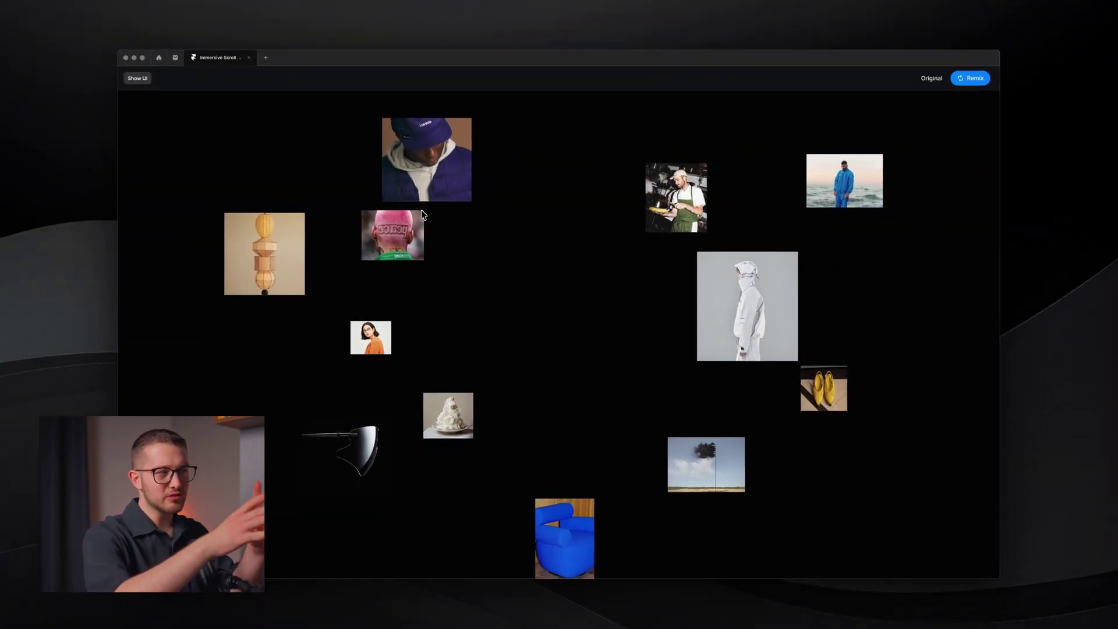
{"action": "scroll", "coordinate": [422, 210], "scroll_direction": "down", "scroll_amount": 5}
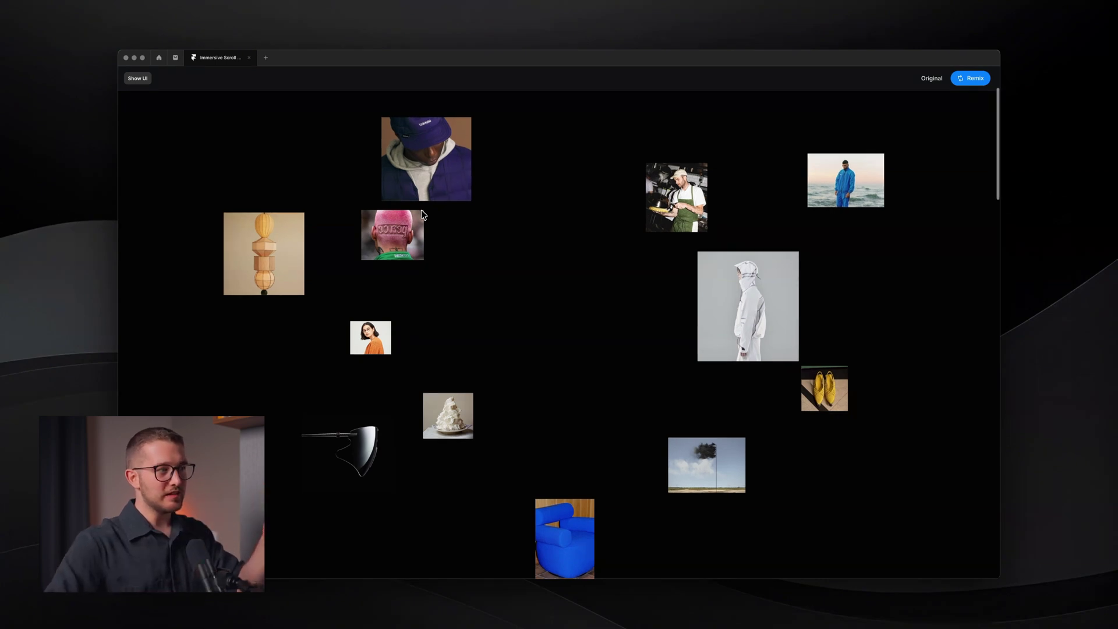
{"action": "scroll", "coordinate": [379, 179], "scroll_direction": "down", "scroll_amount": 5}
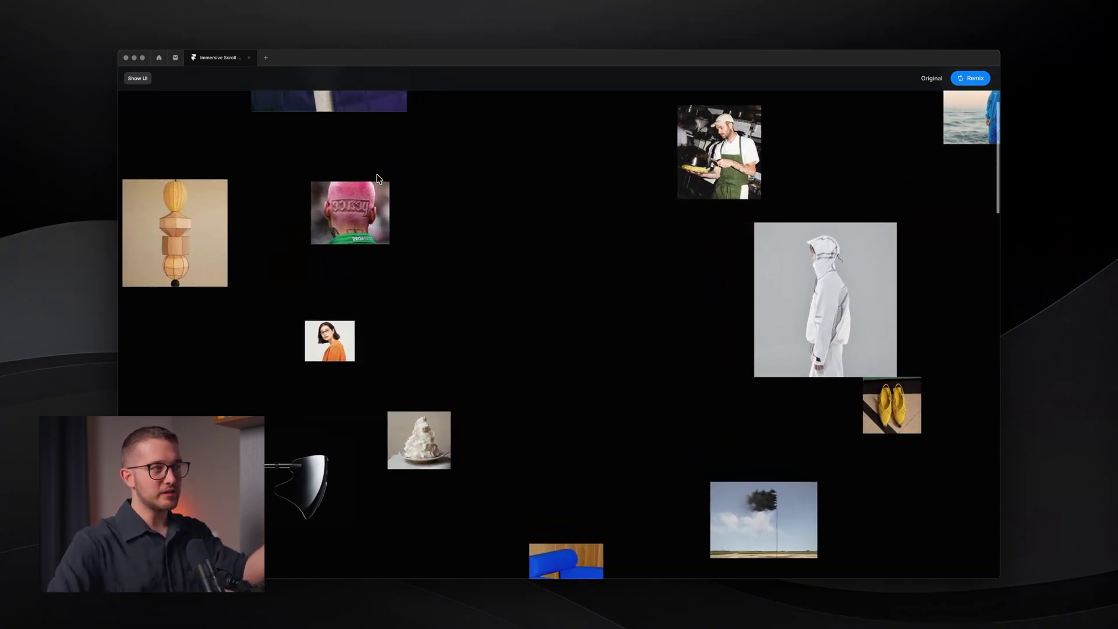
{"action": "scroll", "coordinate": [379, 178], "scroll_direction": "up", "scroll_amount": 5}
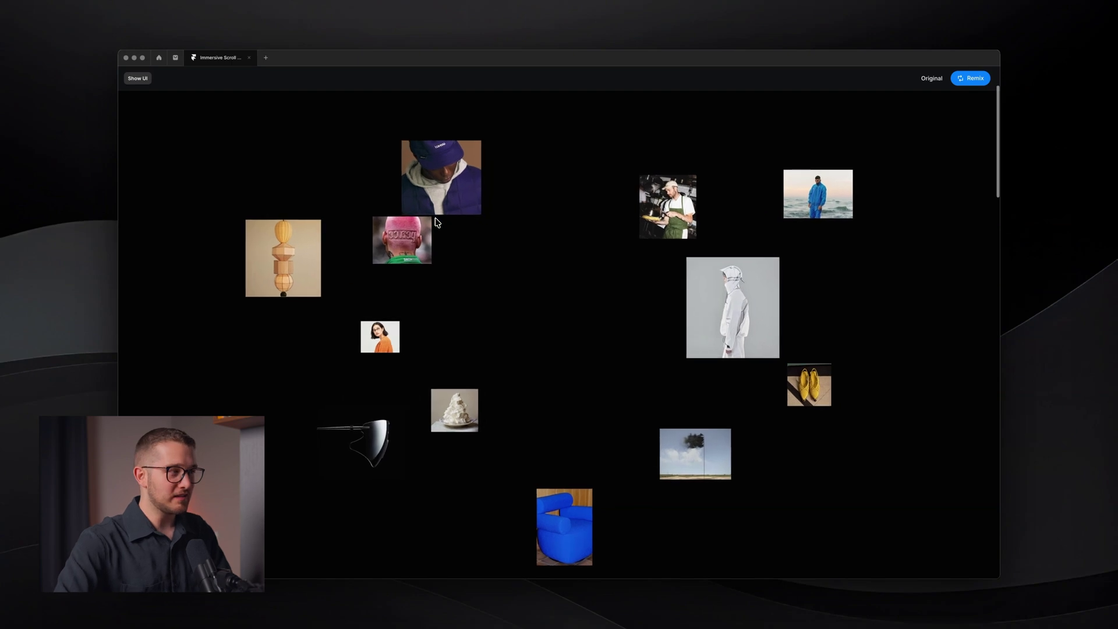
{"action": "scroll", "coordinate": [437, 222], "scroll_direction": "down", "scroll_amount": 3}
{"action": "scroll", "coordinate": [437, 222], "scroll_direction": "up", "scroll_amount": 2}
{"action": "scroll", "coordinate": [437, 222], "scroll_direction": "down", "scroll_amount": 4}
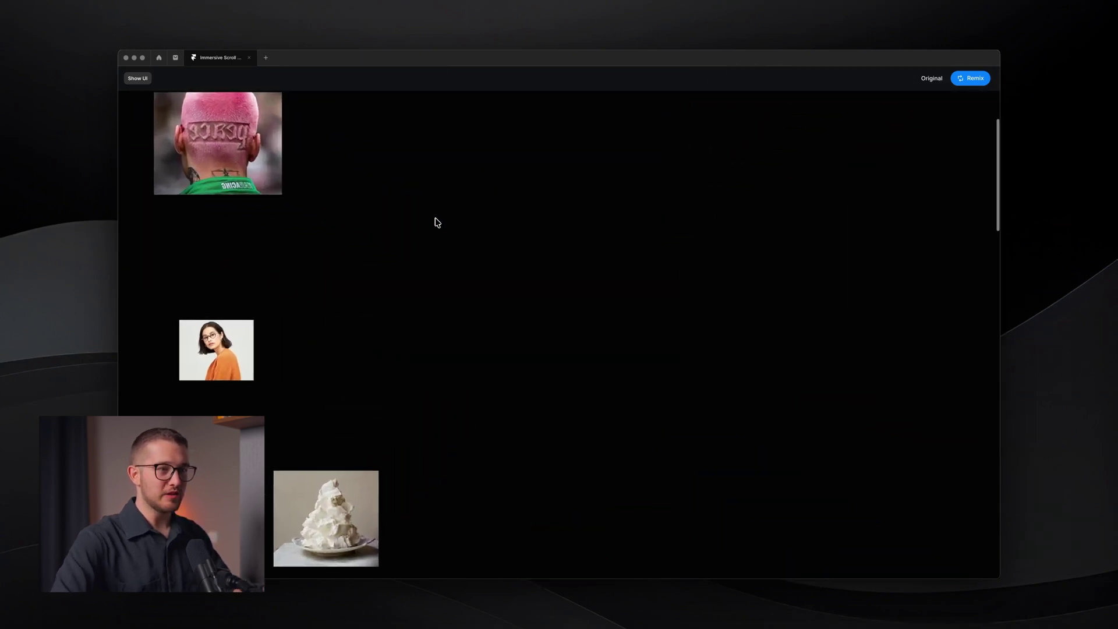
{"action": "scroll", "coordinate": [437, 221], "scroll_direction": "up", "scroll_amount": 4}
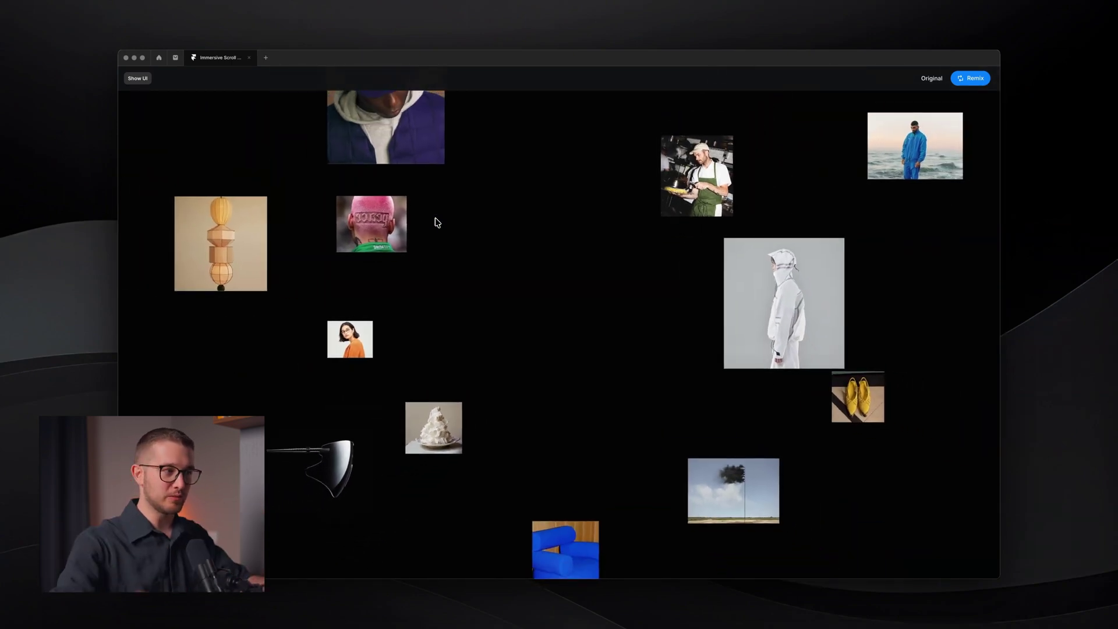
{"action": "scroll", "coordinate": [437, 221], "scroll_direction": "down", "scroll_amount": 3}
{"action": "scroll", "coordinate": [437, 221], "scroll_direction": "up", "scroll_amount": 5}
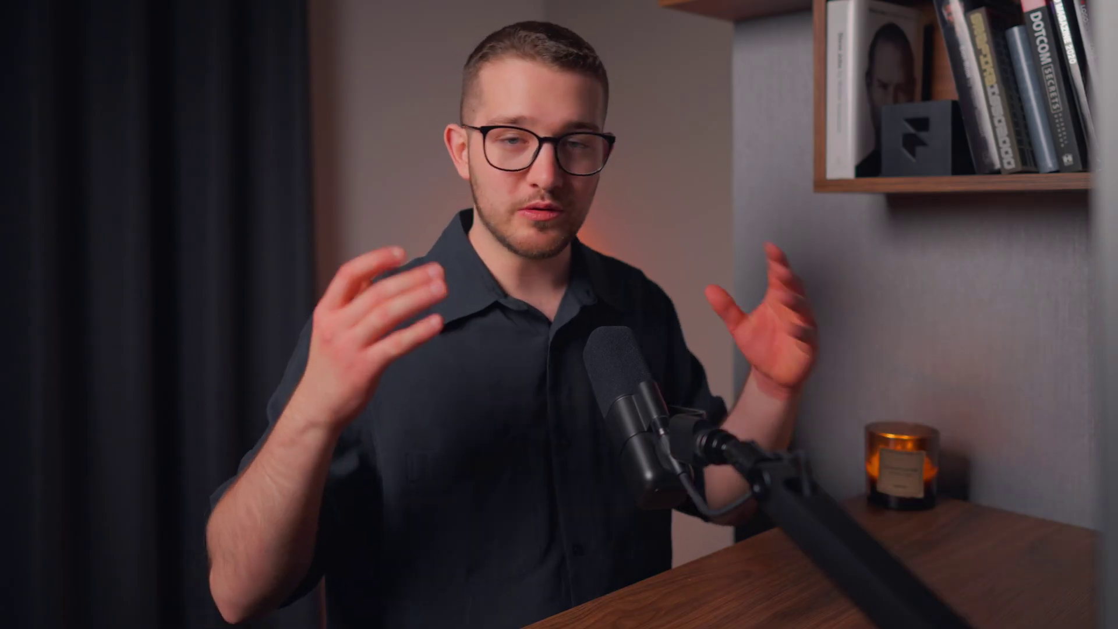
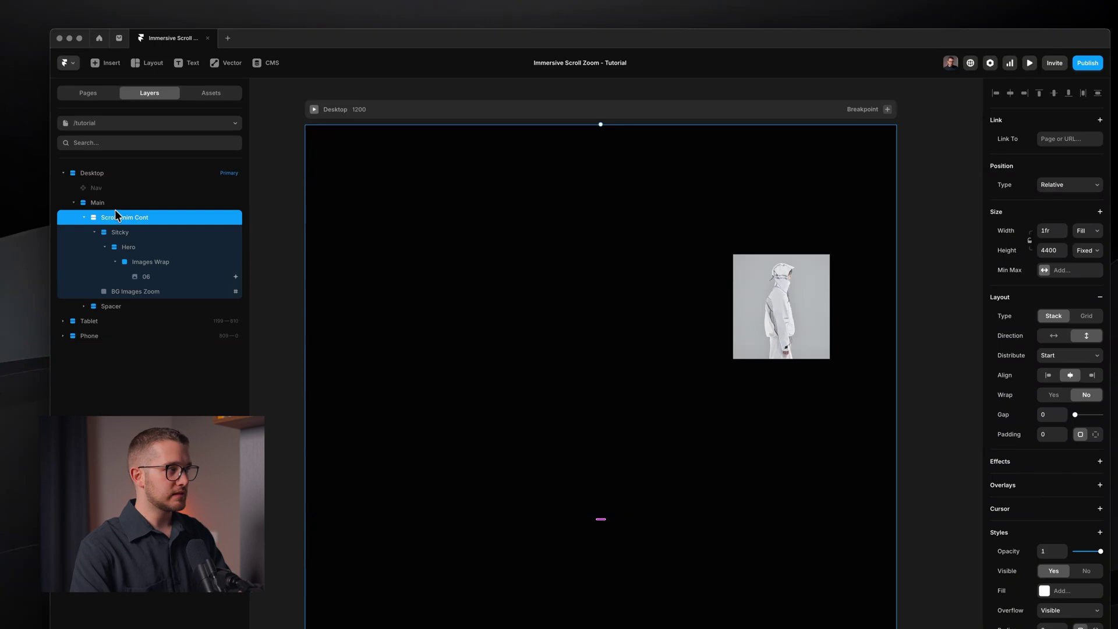
{"action": "left_click", "coordinate": [116, 204]}
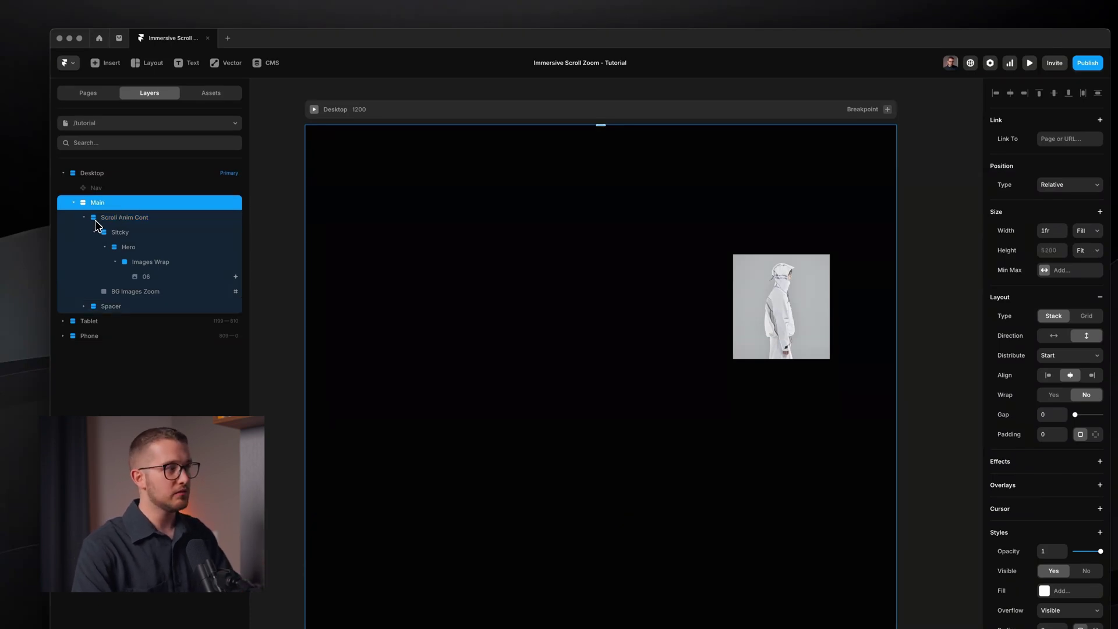
{"action": "left_click", "coordinate": [100, 218]}
{"action": "left_click", "coordinate": [95, 232]}
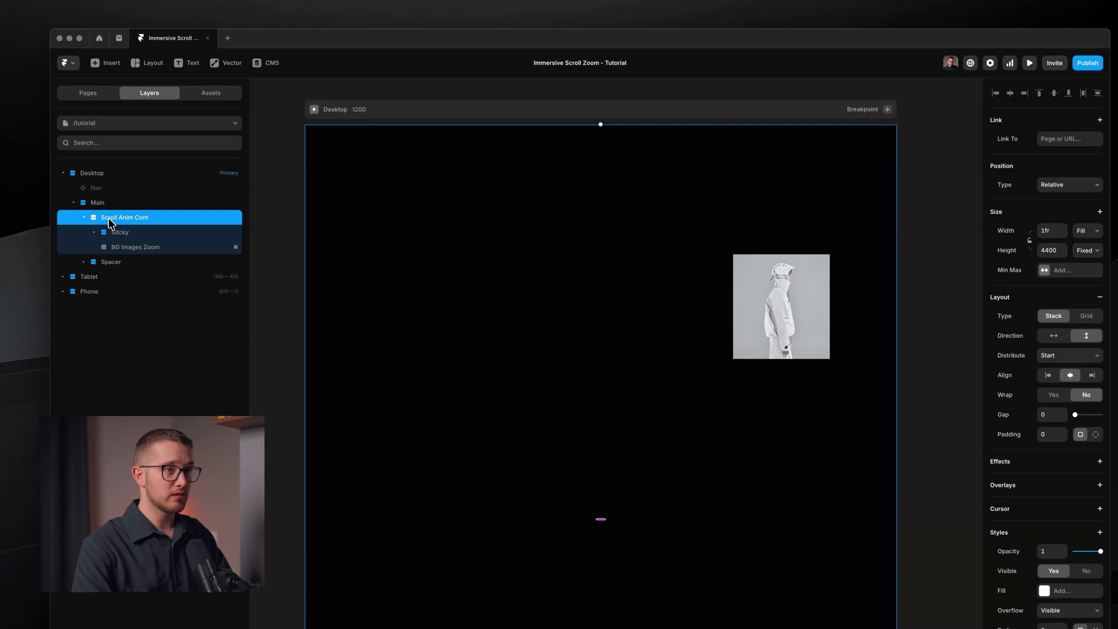
{"action": "left_click", "coordinate": [1050, 251]}
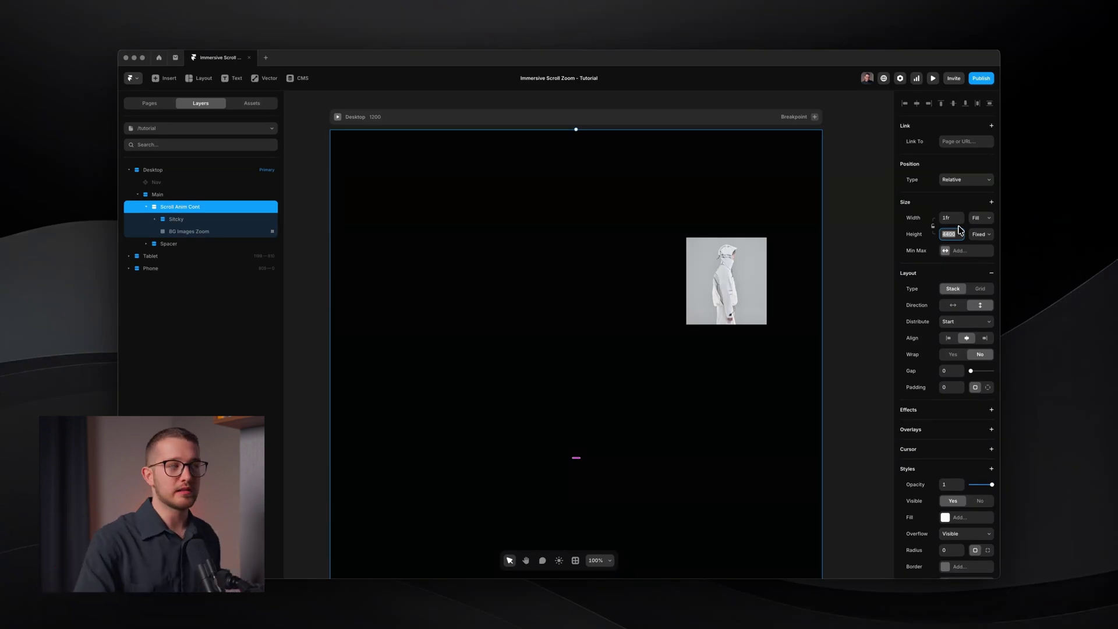
{"action": "left_click", "coordinate": [233, 219]}
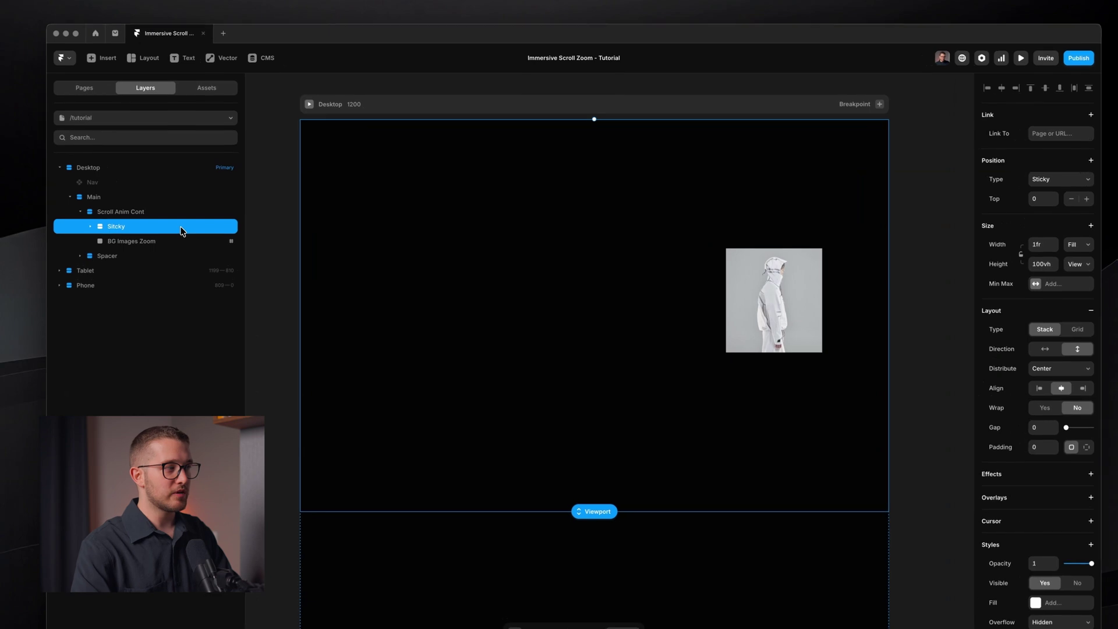
{"action": "left_click_drag", "start_coordinate": [298, 120], "coordinate": [882, 516]}
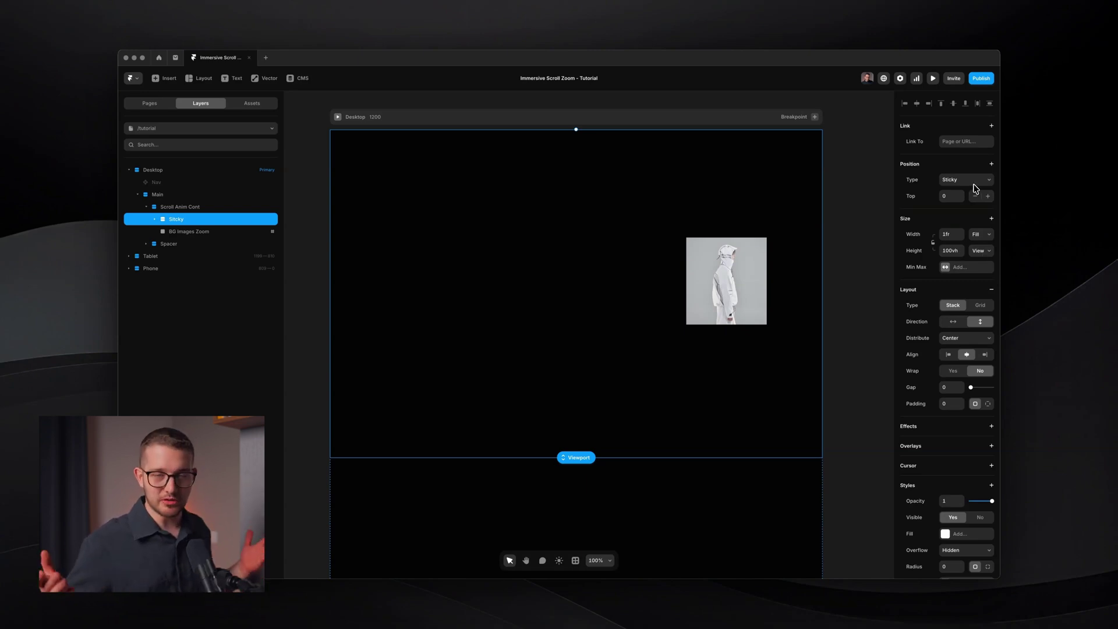
{"action": "key", "text": "super+backslash"}
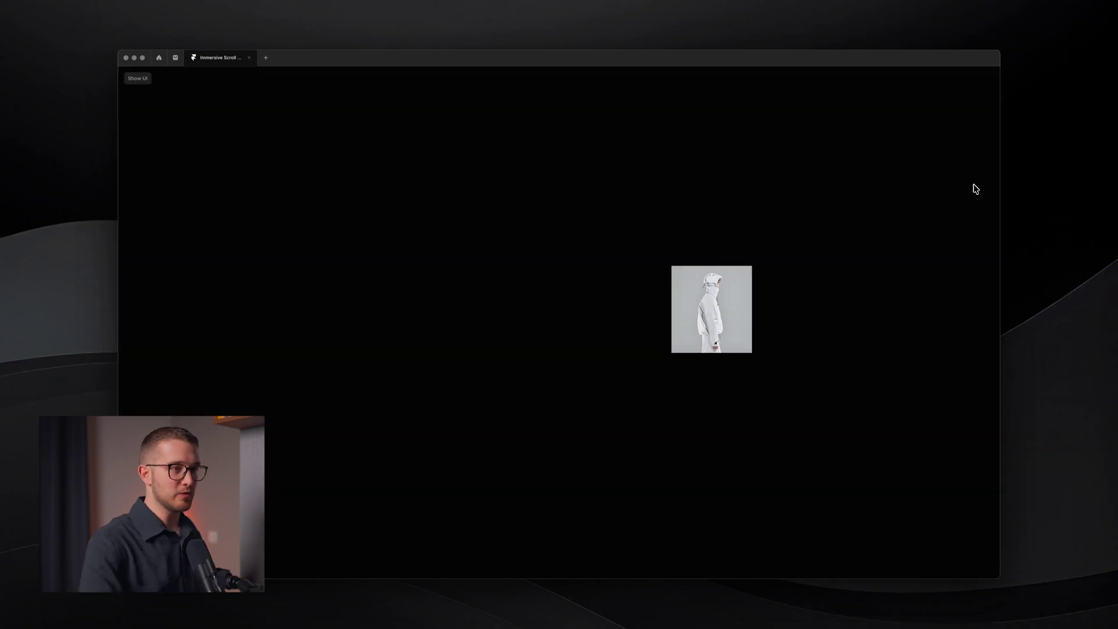
{"action": "scroll", "coordinate": [711, 389], "scroll_direction": "down", "scroll_amount": 5}
{"action": "scroll", "coordinate": [711, 389], "scroll_direction": "up", "scroll_amount": 5}
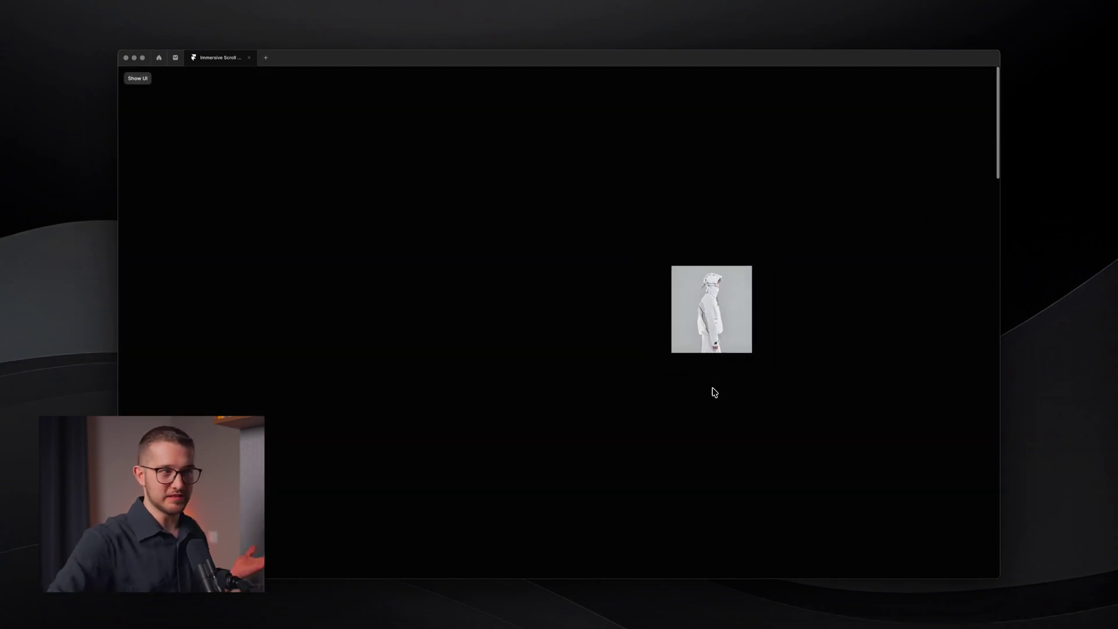
{"action": "scroll", "coordinate": [715, 392], "scroll_direction": "down", "scroll_amount": 5}
{"action": "scroll", "coordinate": [714, 392], "scroll_direction": "up", "scroll_amount": 5}
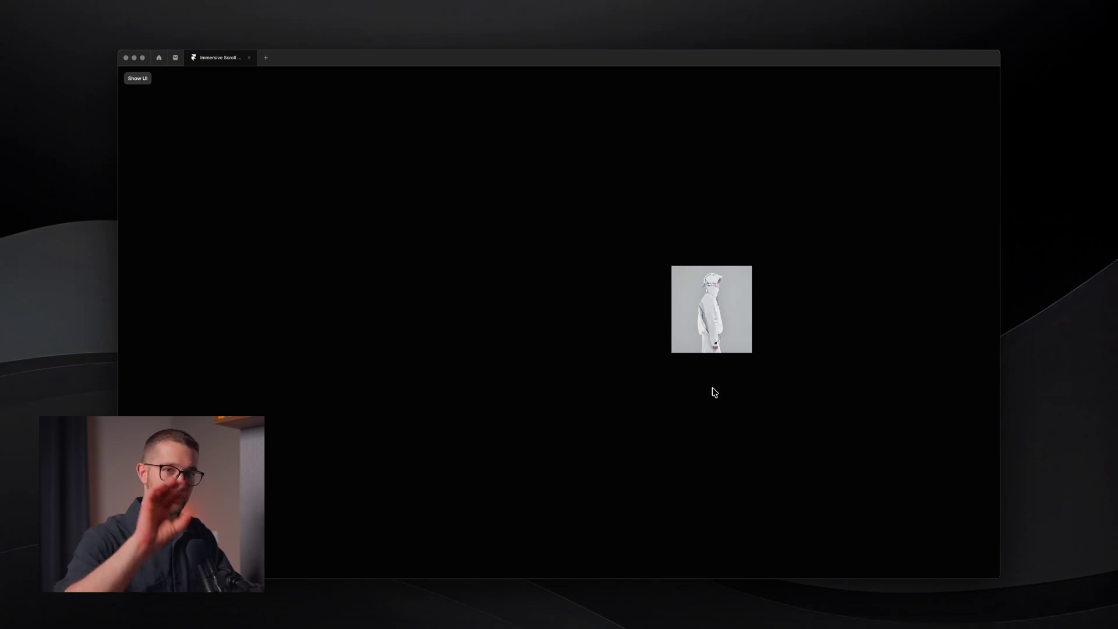
{"action": "key", "text": "super+backslash"}
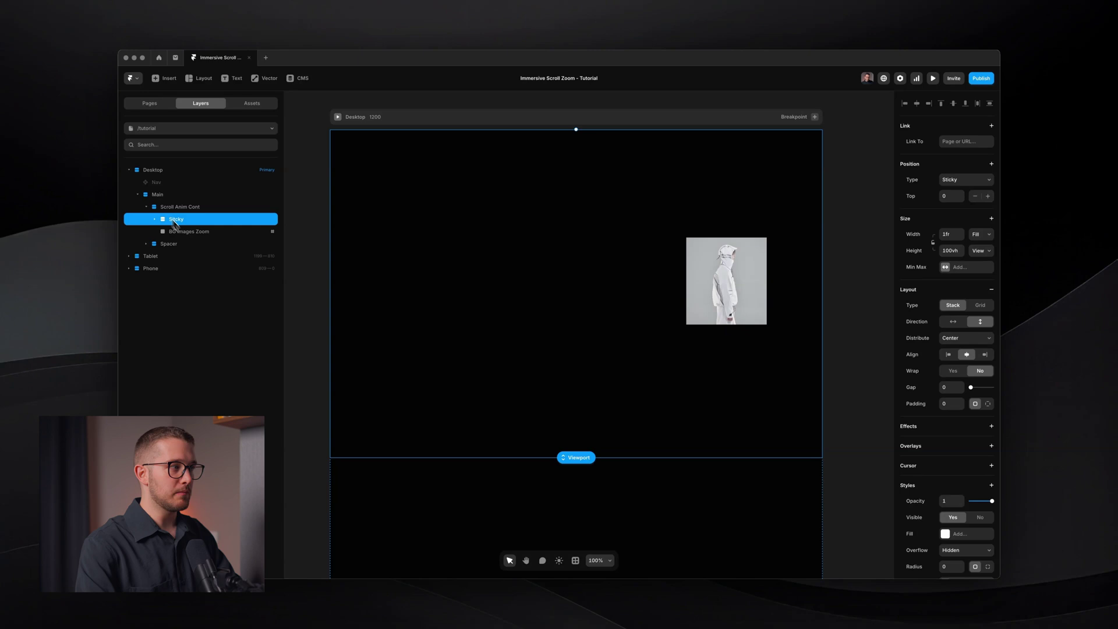
- Draw a white test frame inside the BG Images Zoom section and compare it with the section's fill
{"action": "scroll", "coordinate": [437, 366], "scroll_direction": "down", "scroll_amount": 5}
{"action": "left_click", "coordinate": [495, 472]}
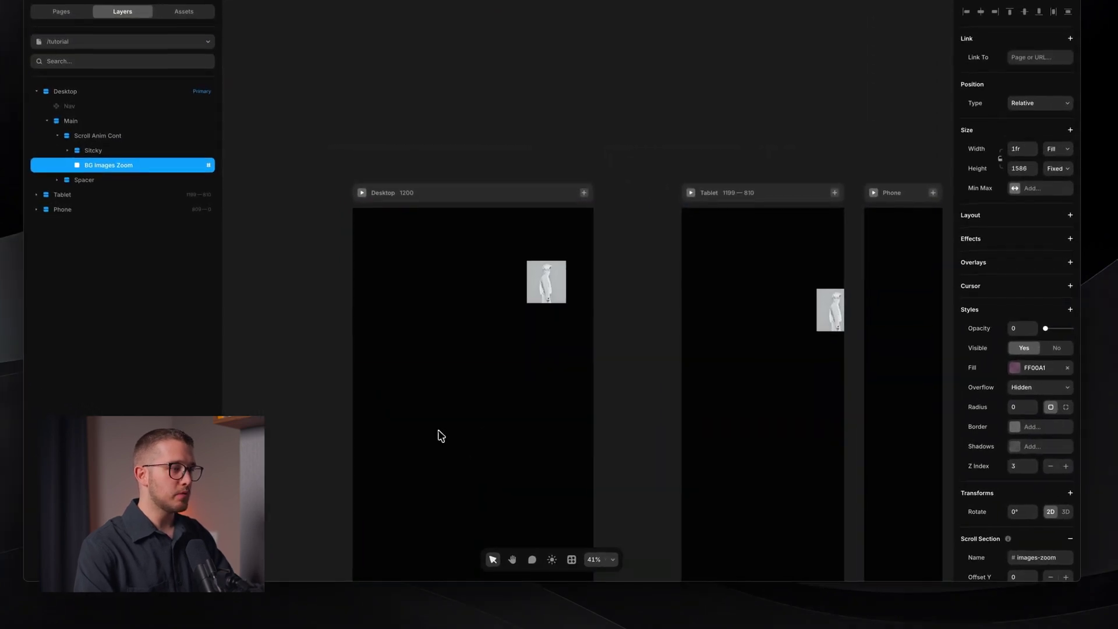
{"action": "key", "text": "f"}
{"action": "left_click_drag", "start_coordinate": [437, 431], "coordinate": [515, 483]}
{"action": "left_click", "coordinate": [1029, 444]}
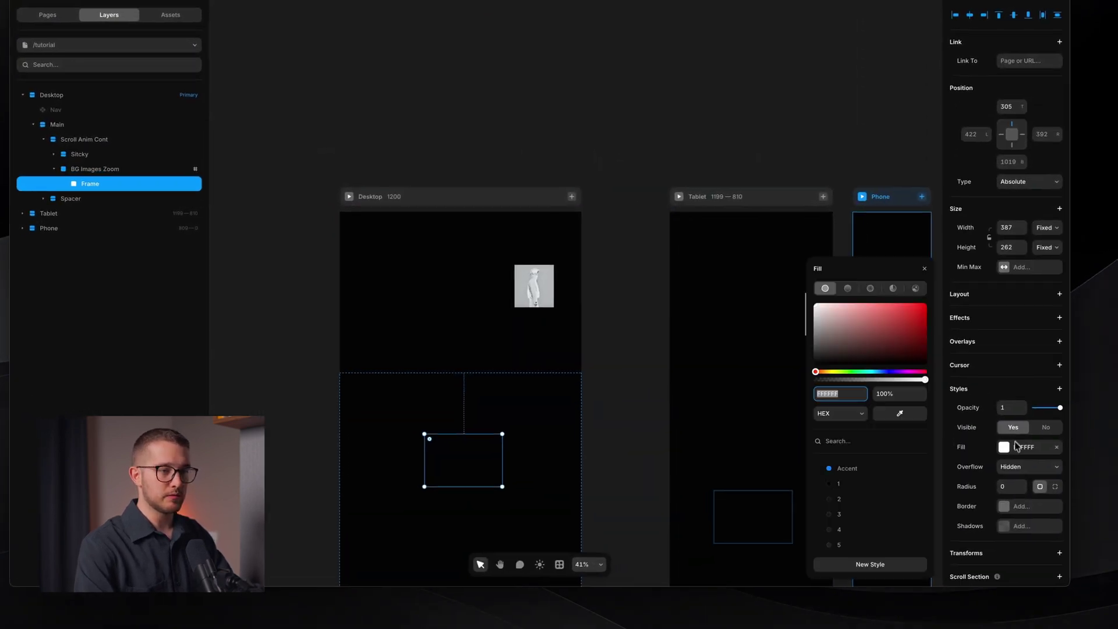
{"action": "left_click", "coordinate": [102, 172]}
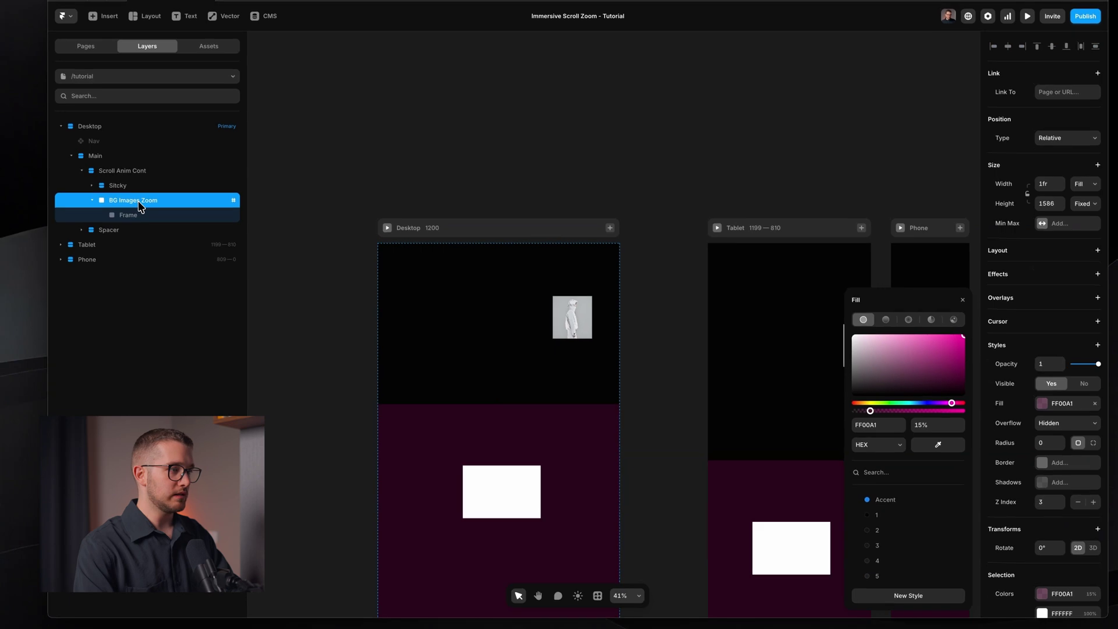
{"action": "left_click", "coordinate": [505, 509]}
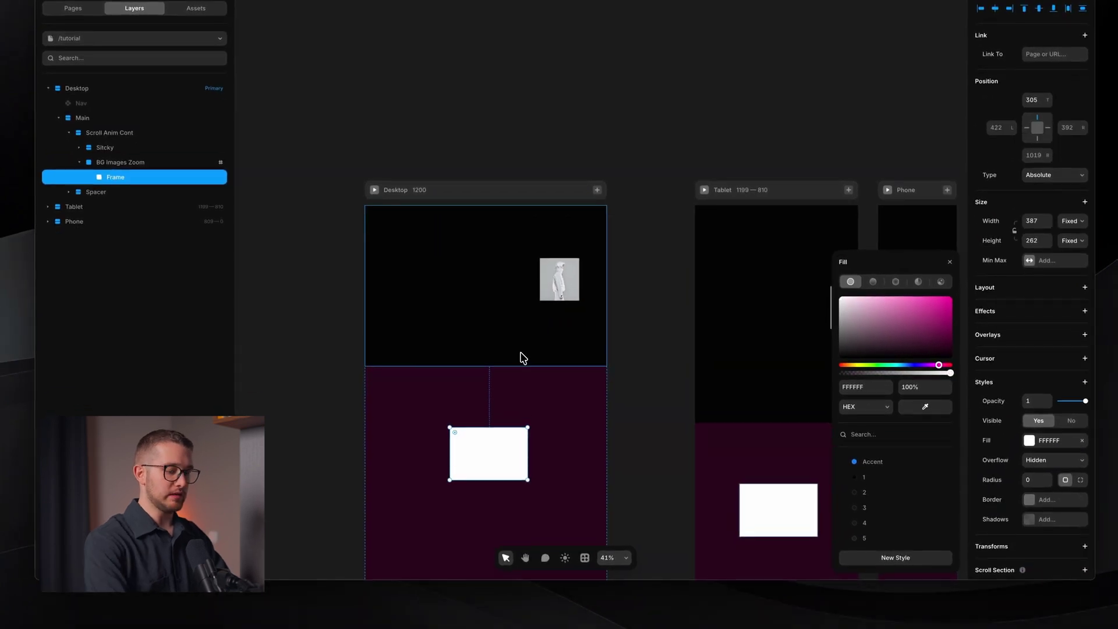
- Preview the page full-screen, scrolling down and back up to check the section
{"action": "key", "text": "super+p"}
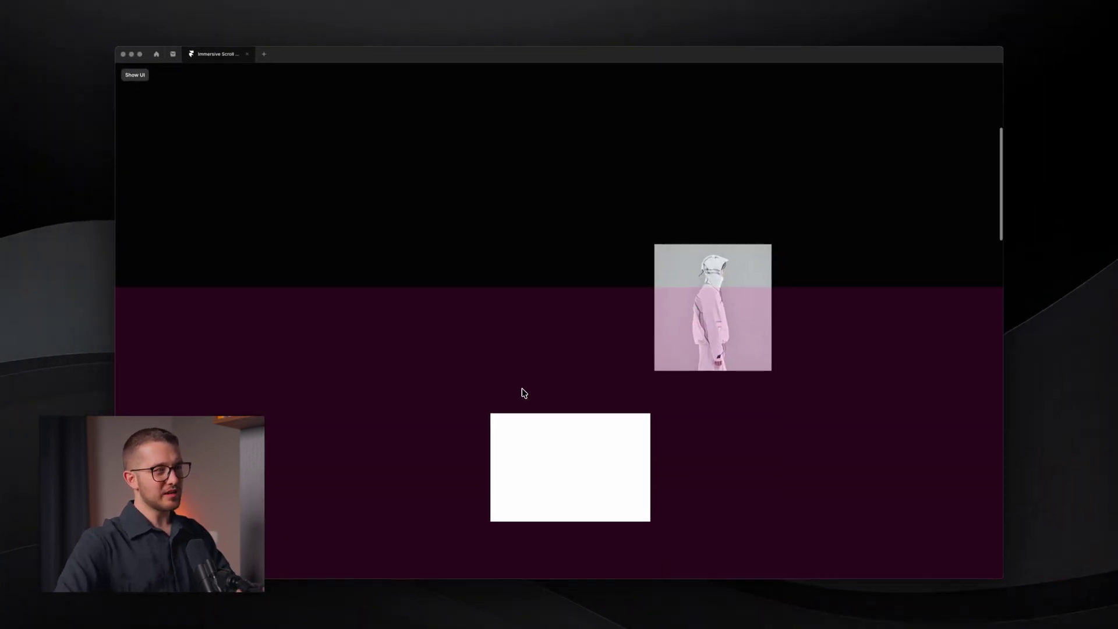
{"action": "scroll", "coordinate": [522, 393], "scroll_direction": "down", "scroll_amount": 5}
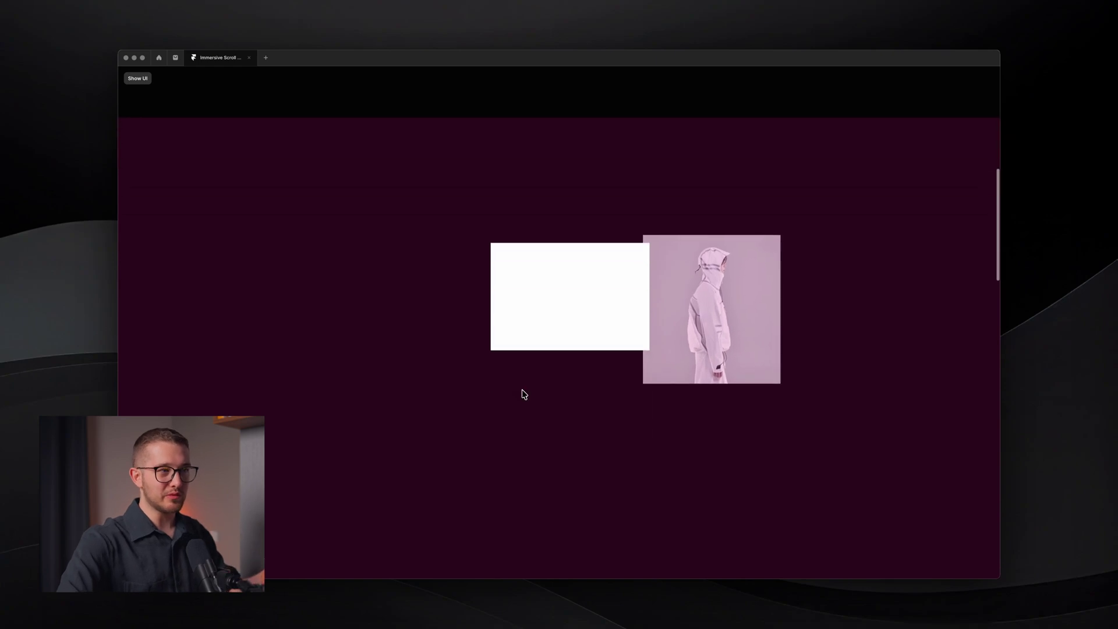
{"action": "scroll", "coordinate": [523, 394], "scroll_direction": "up", "scroll_amount": 5}
{"action": "key", "text": "Escape"}
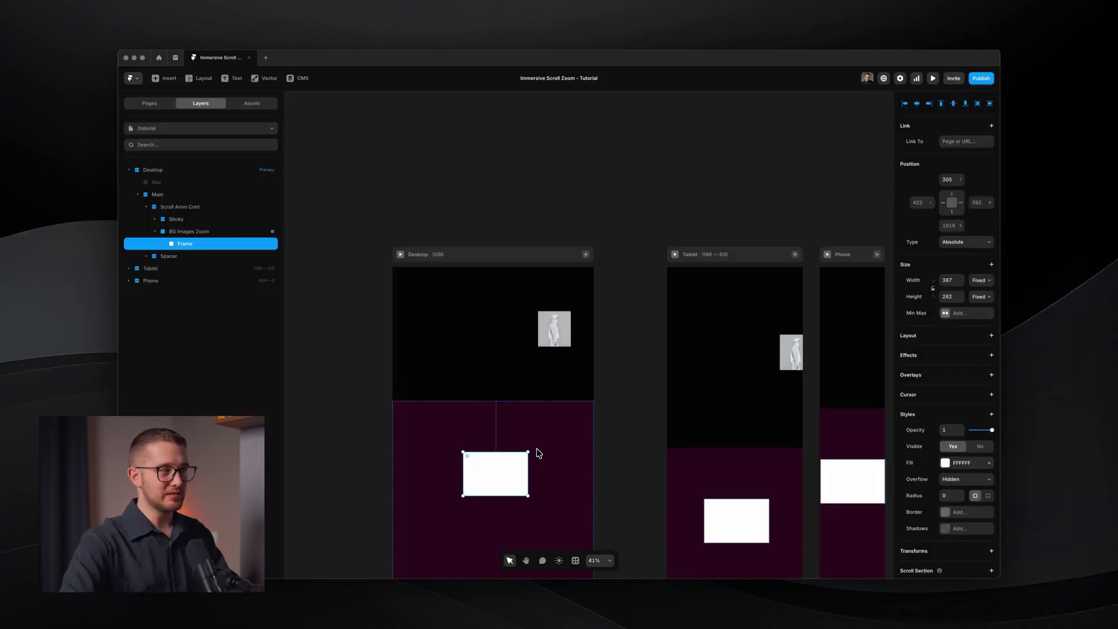
- Delete the white test box and scroll through the BG Images Zoom section's dark pink fill
{"action": "key", "text": "Delete"}
{"action": "left_click", "coordinate": [517, 459]}
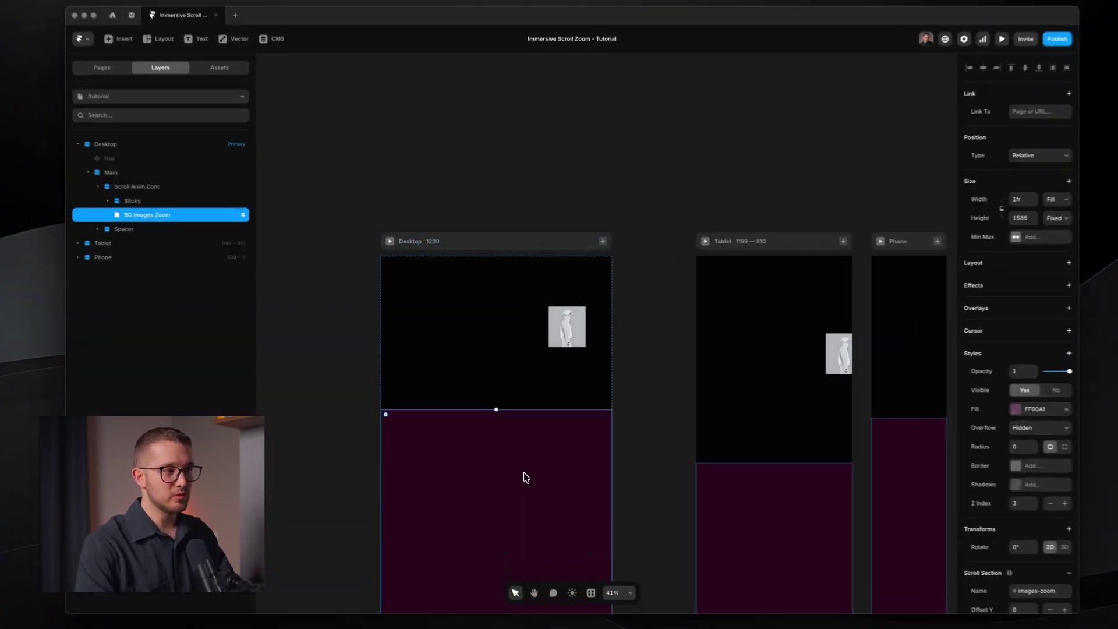
{"action": "scroll", "coordinate": [537, 454], "scroll_direction": "down", "scroll_amount": 2}
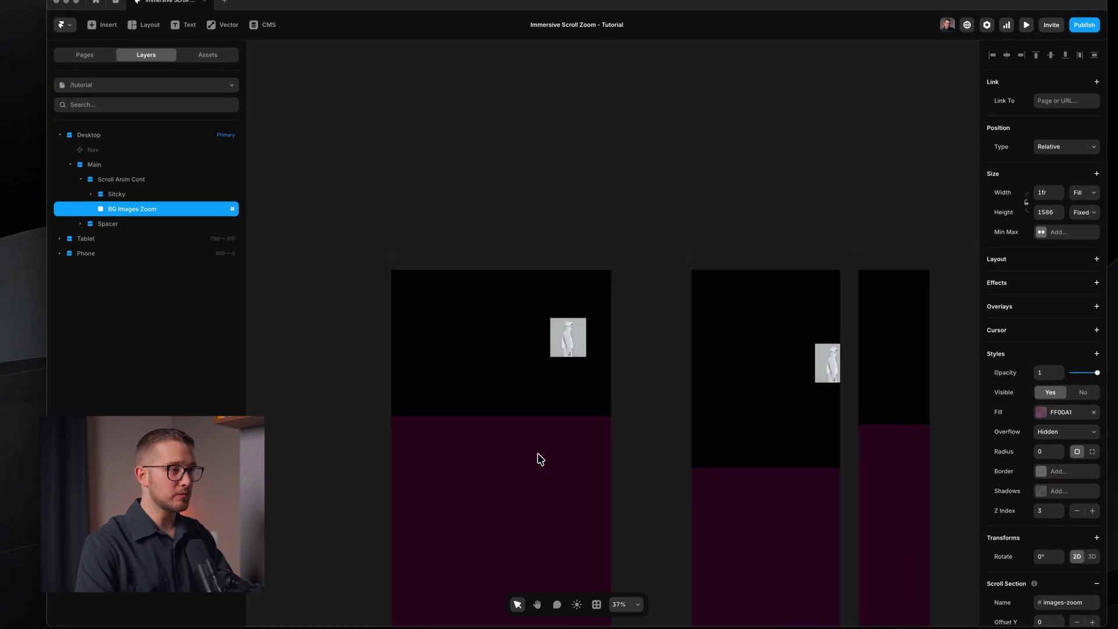
{"action": "scroll", "coordinate": [540, 459], "scroll_direction": "up", "scroll_amount": 5}
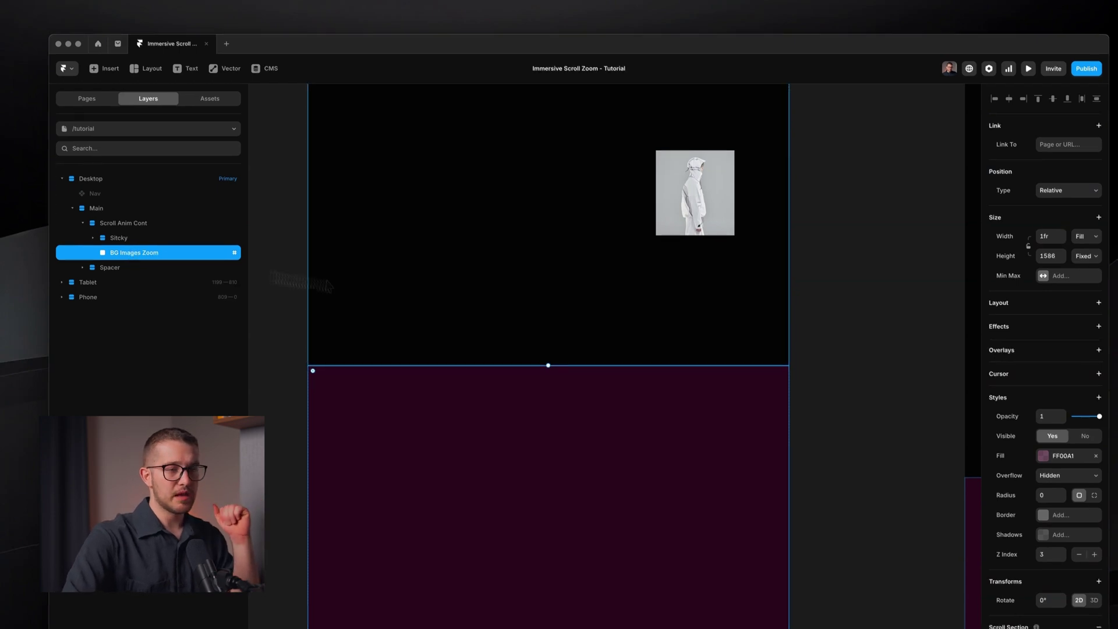
{"action": "scroll", "coordinate": [1012, 542], "scroll_direction": "down", "scroll_amount": 2}
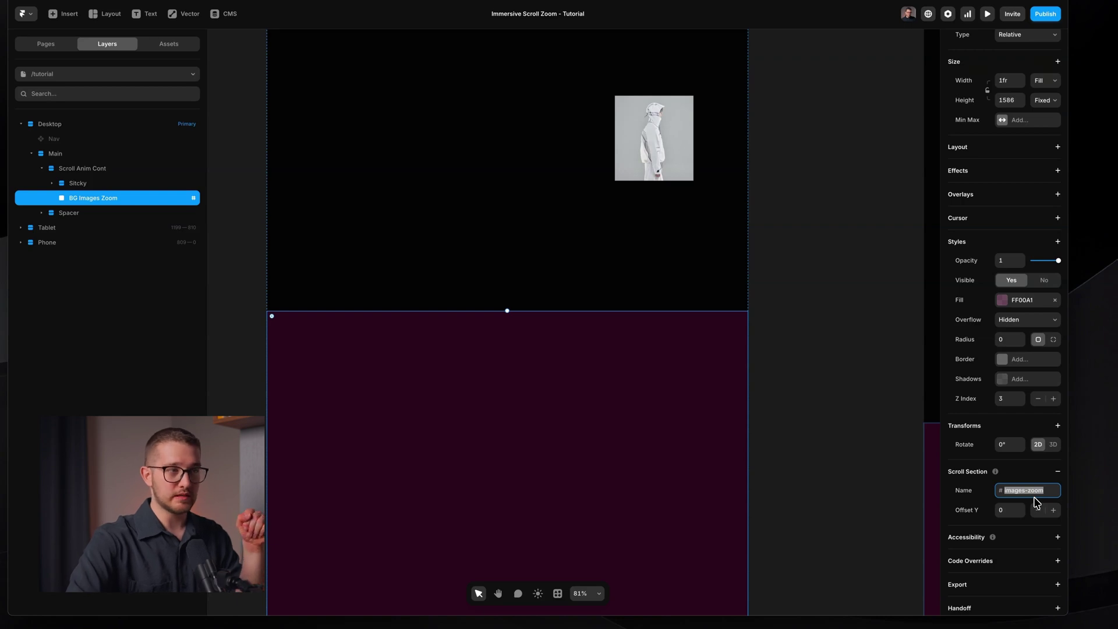
{"action": "left_click", "coordinate": [637, 123]}
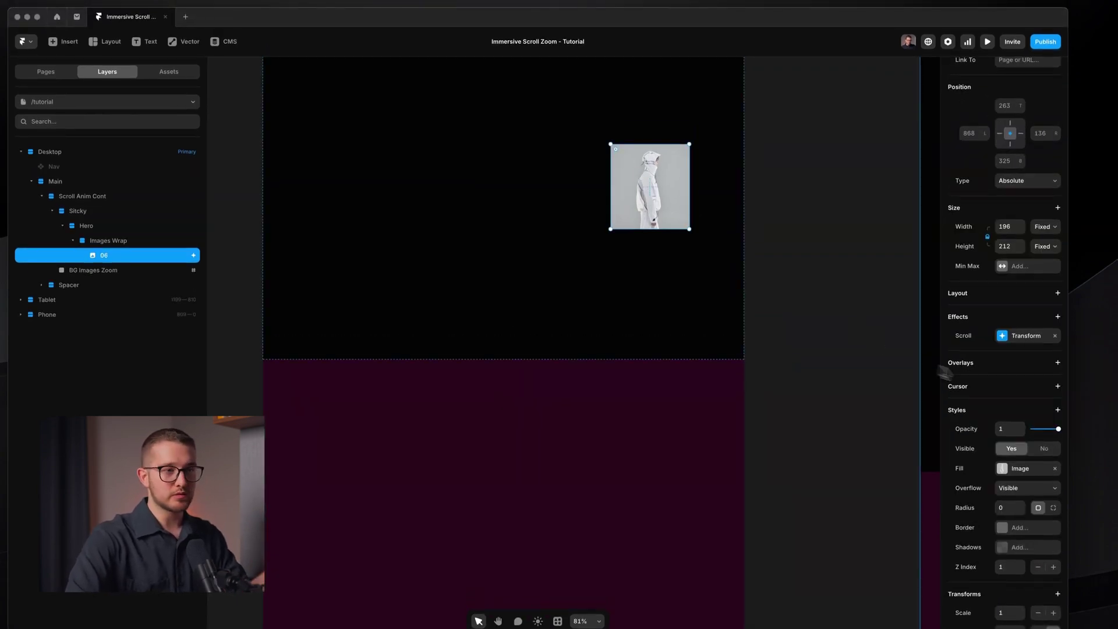
{"action": "left_click", "coordinate": [1001, 337]}
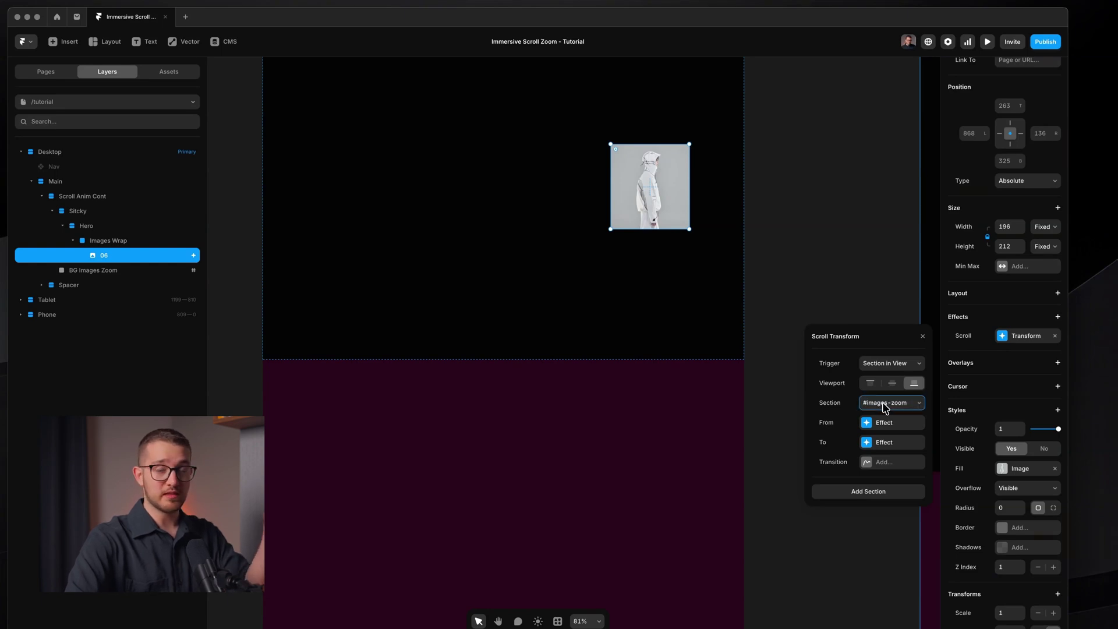
{"action": "left_click", "coordinate": [668, 388]}
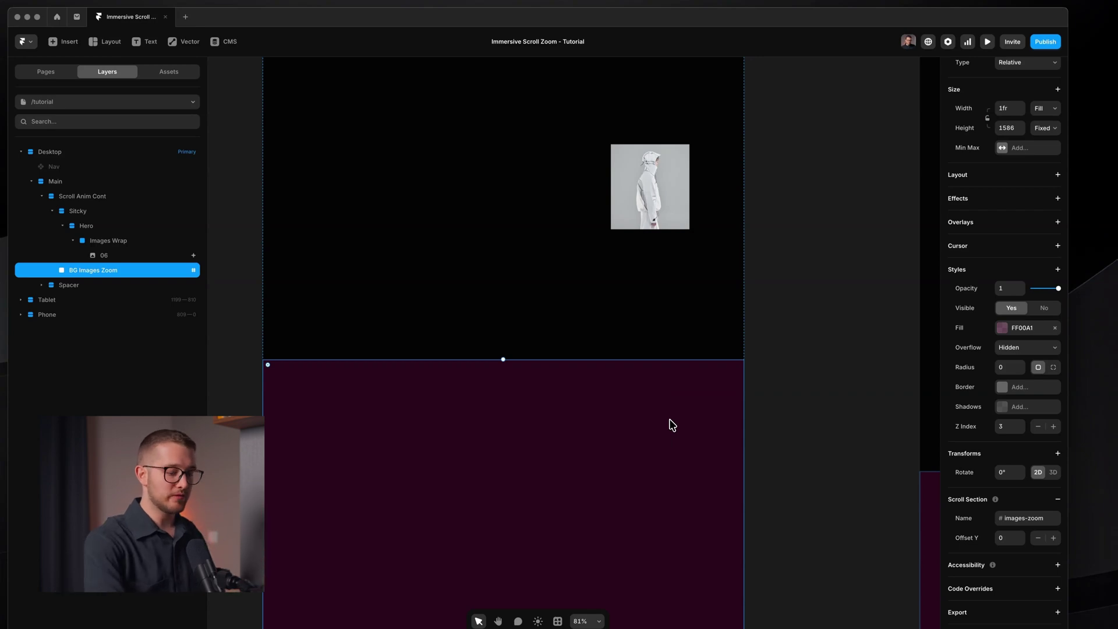
{"action": "key", "text": "super+backslash"}
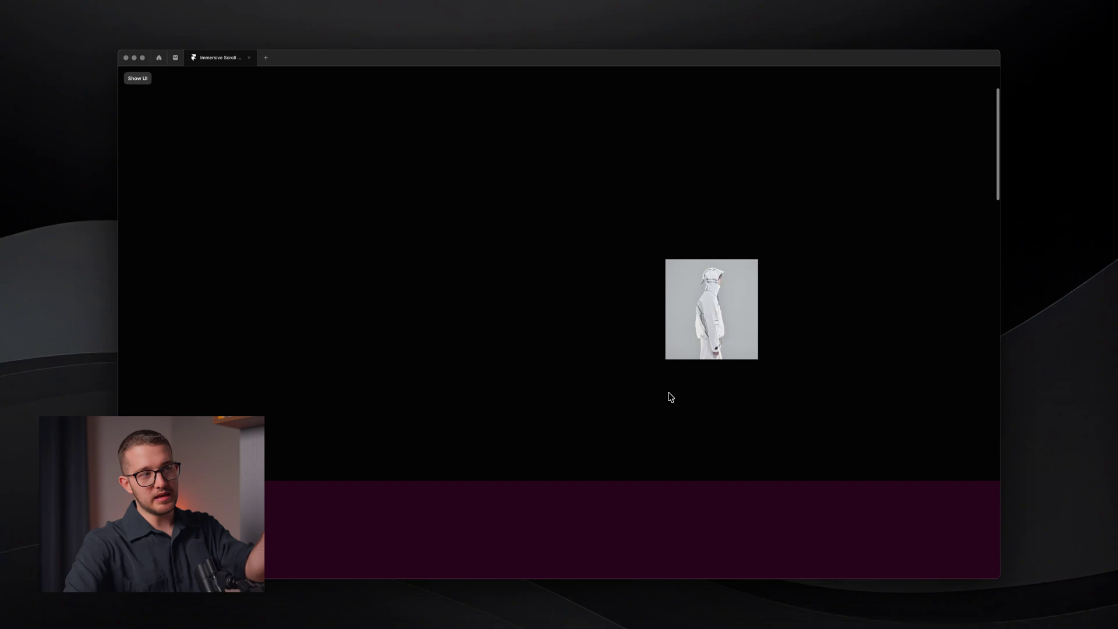
{"action": "scroll", "coordinate": [670, 396], "scroll_direction": "down", "scroll_amount": 2}
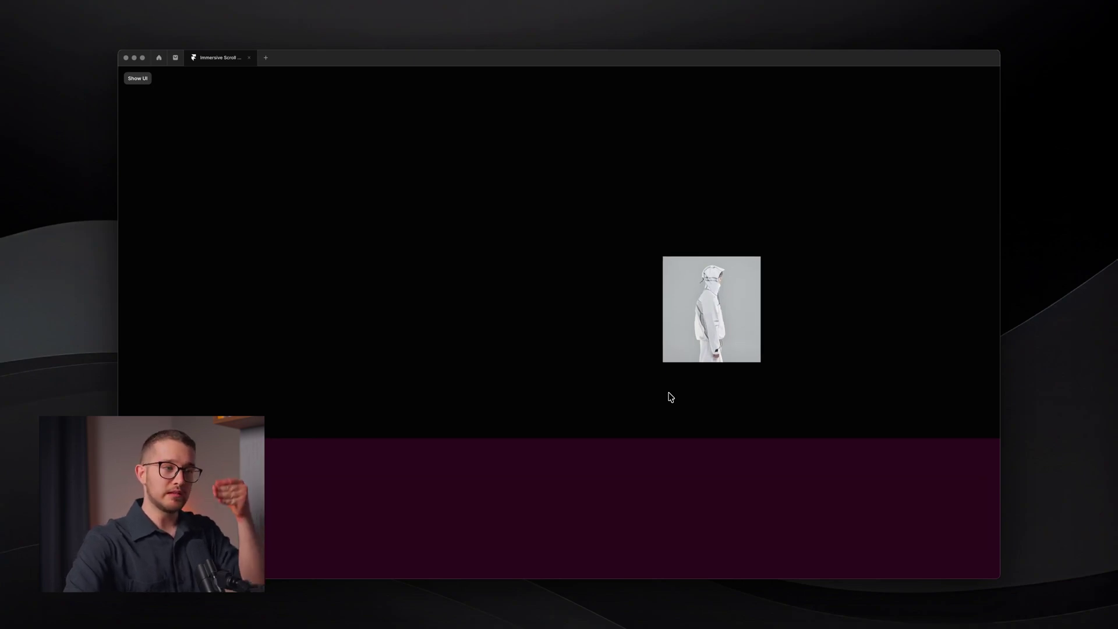
{"action": "scroll", "coordinate": [671, 397], "scroll_direction": "down", "scroll_amount": 10}
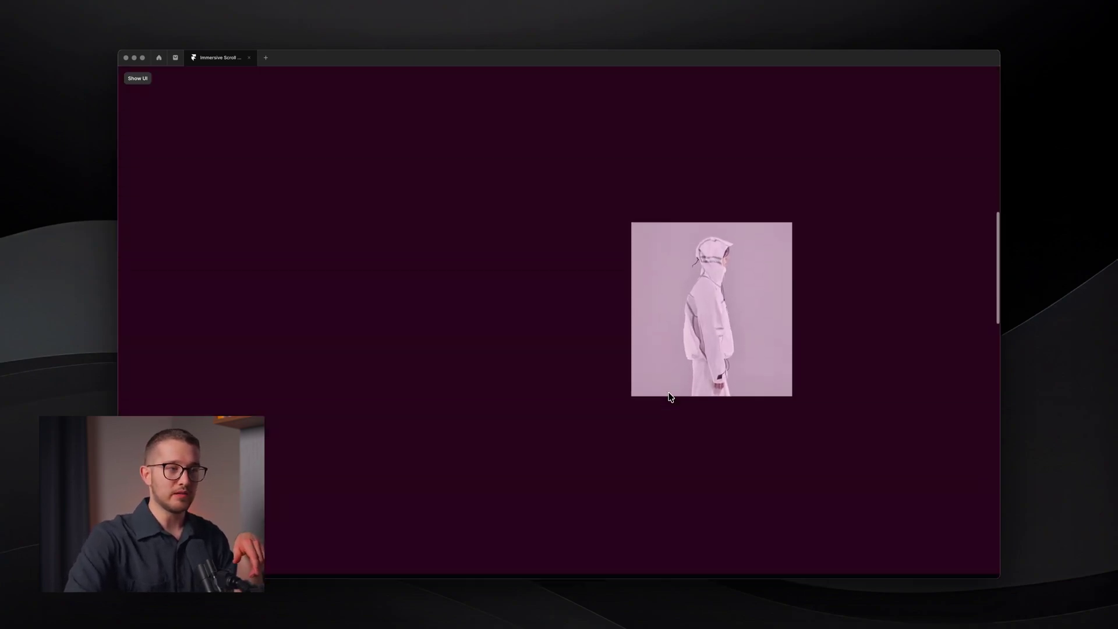
{"action": "scroll", "coordinate": [671, 396], "scroll_direction": "down", "scroll_amount": 15}
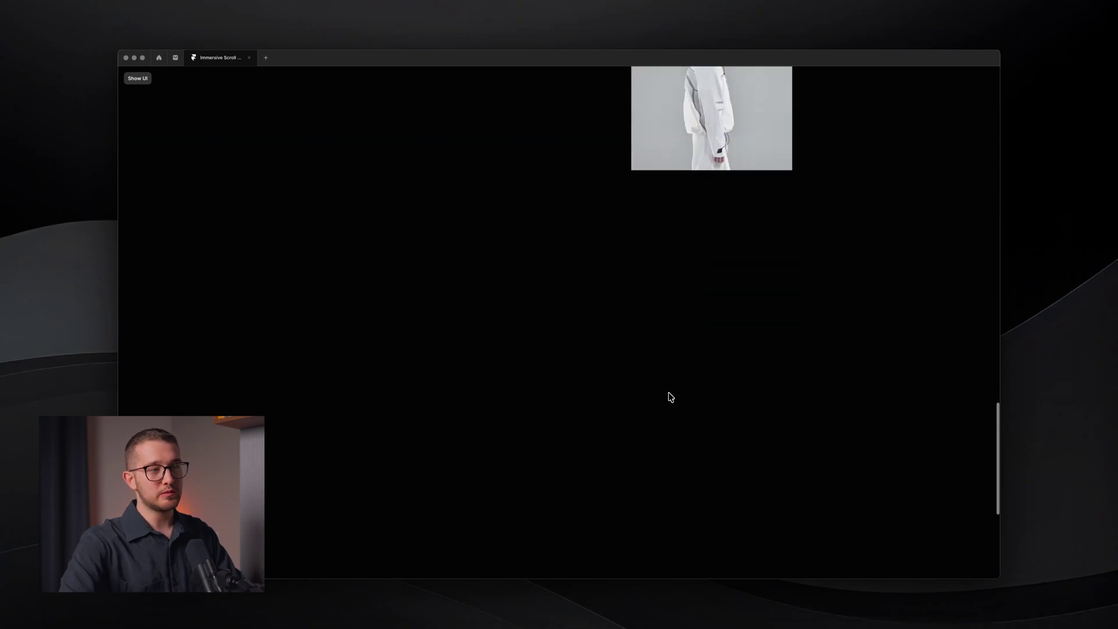
{"action": "key", "text": "Escape"}
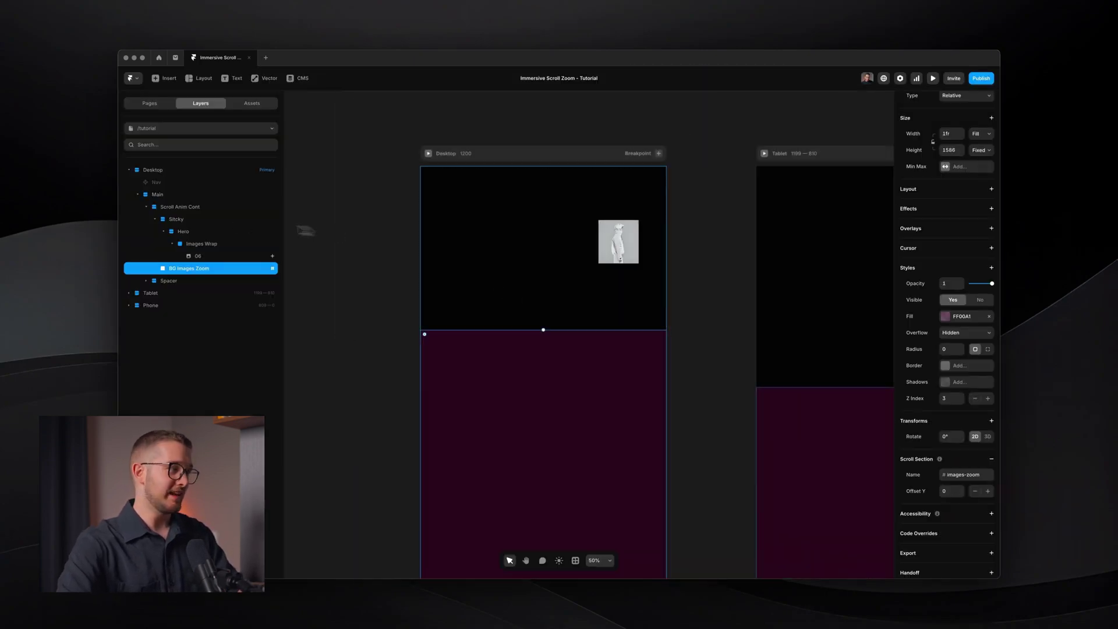
- Inspect the Scroll Anim Cont container and confirm the Sticky layer's position stays sticky
{"action": "left_click", "coordinate": [184, 207]}
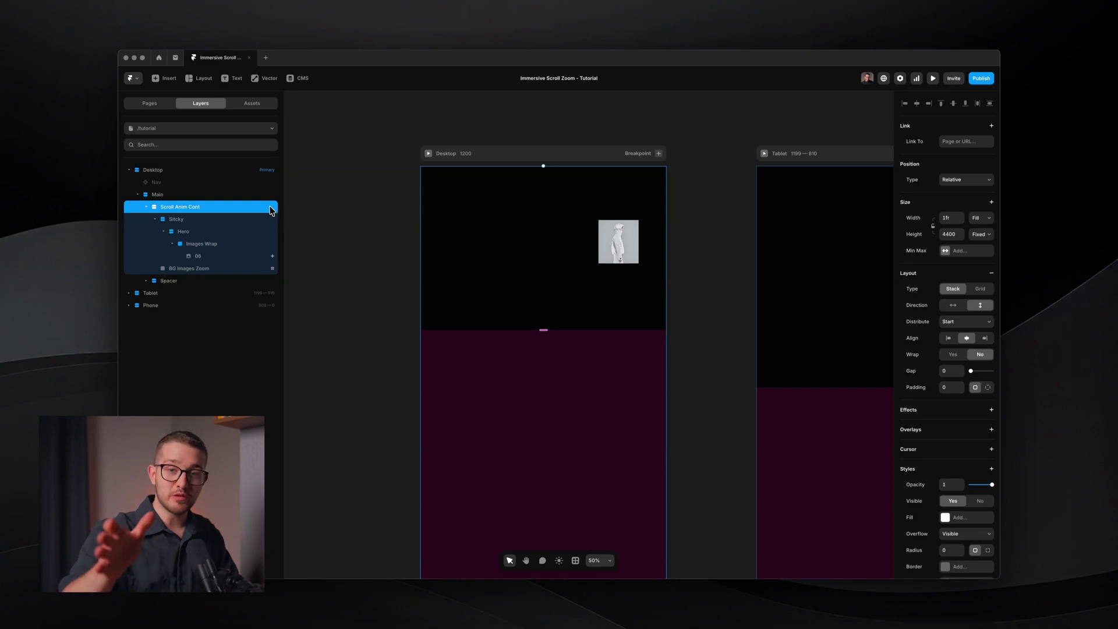
{"action": "left_click", "coordinate": [221, 219]}
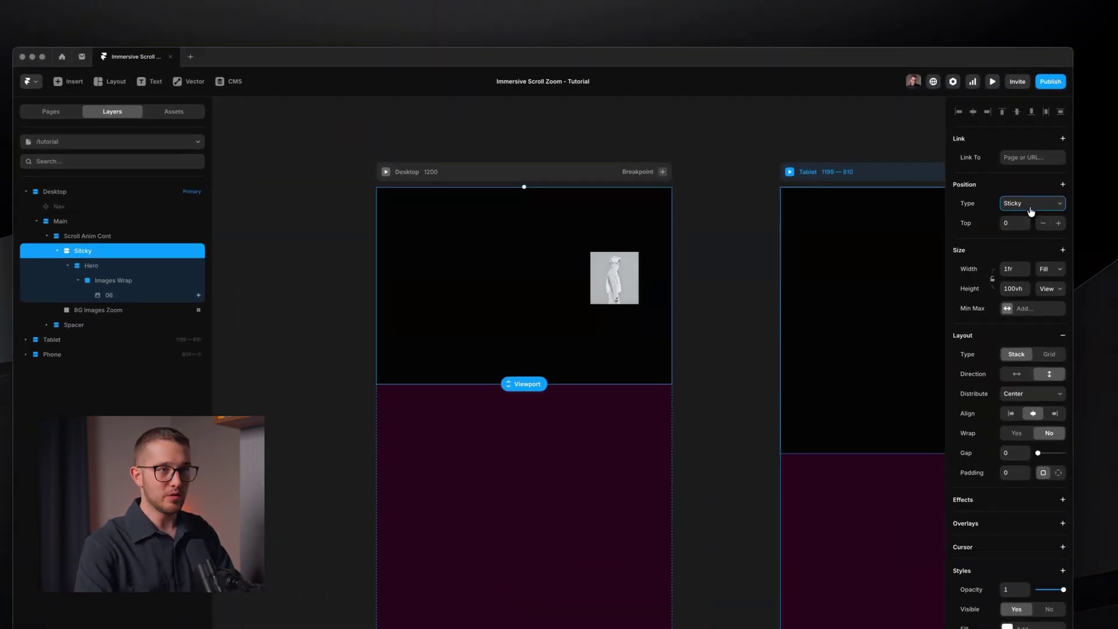
{"action": "left_click", "coordinate": [1031, 204]}
{"action": "left_click", "coordinate": [1028, 208]}
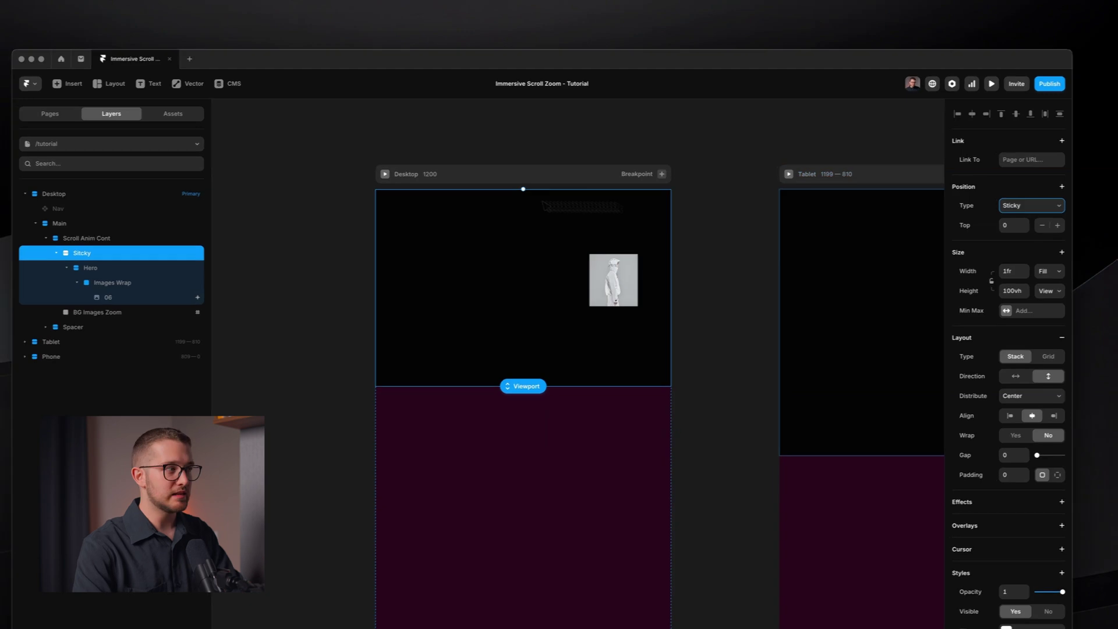
- Select Desktop, Main and Scroll Anim Cont together and keep their overflow visible
{"action": "left_click", "coordinate": [144, 238]}
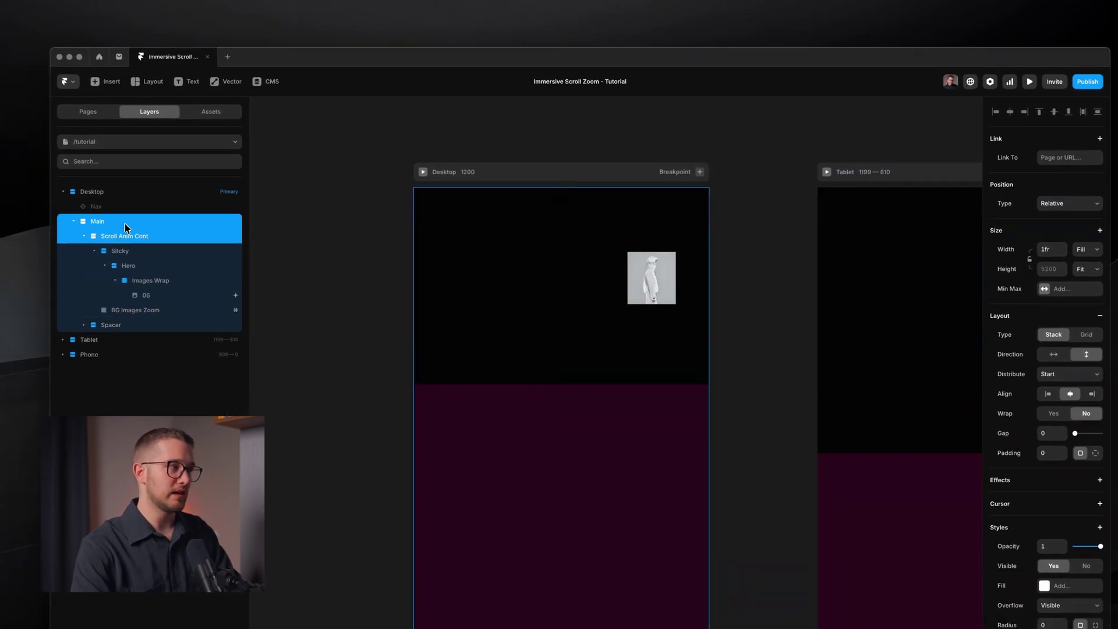
{"action": "left_click", "coordinate": [109, 189], "text": "shift"}
{"action": "scroll", "coordinate": [1021, 498], "scroll_direction": "down", "scroll_amount": 3}
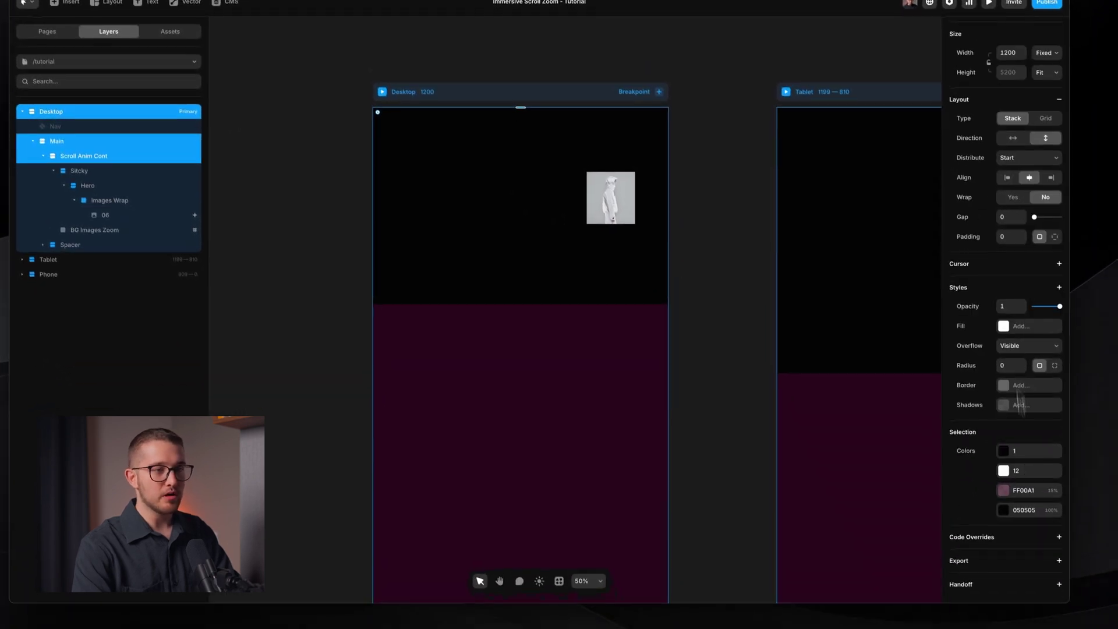
{"action": "left_click", "coordinate": [1026, 378]}
{"action": "left_click", "coordinate": [1027, 379]}
{"action": "left_click", "coordinate": [748, 304]}
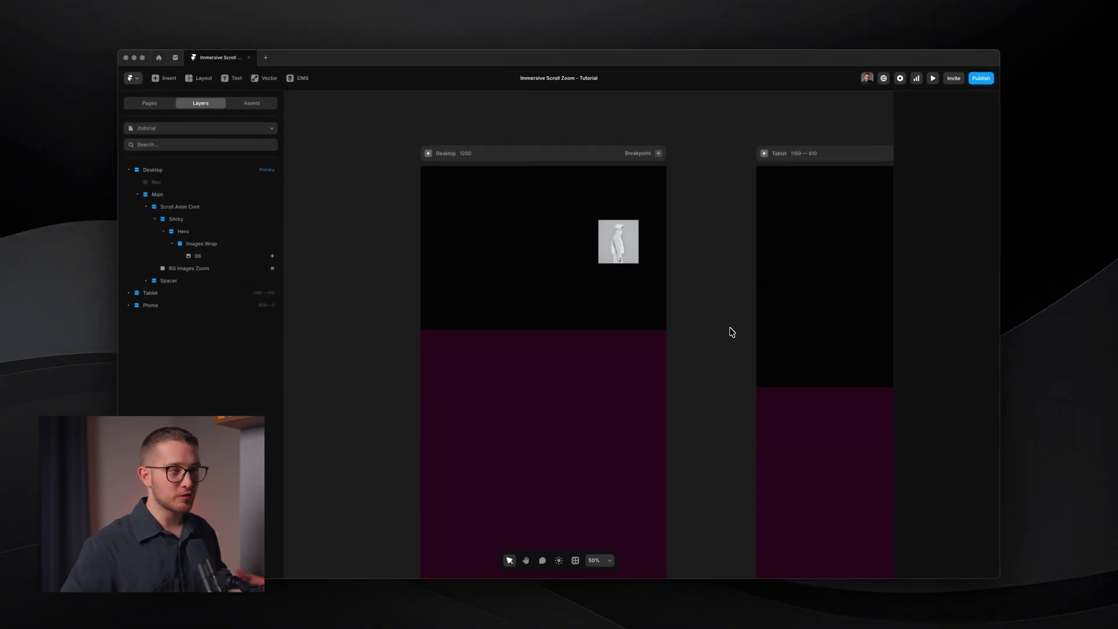
- Set the purple BG Images Zoom layer's opacity to 0 so the page shows black
{"action": "left_click", "coordinate": [640, 361]}
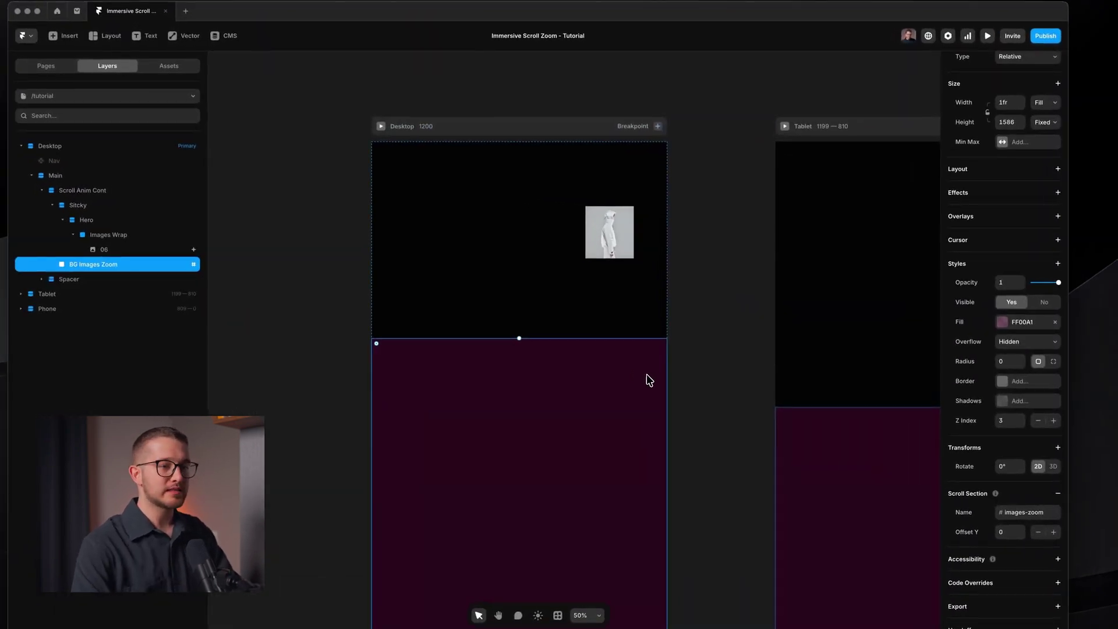
{"action": "key", "text": "0"}
{"action": "key", "text": "0"}
{"action": "left_click", "coordinate": [710, 344]}
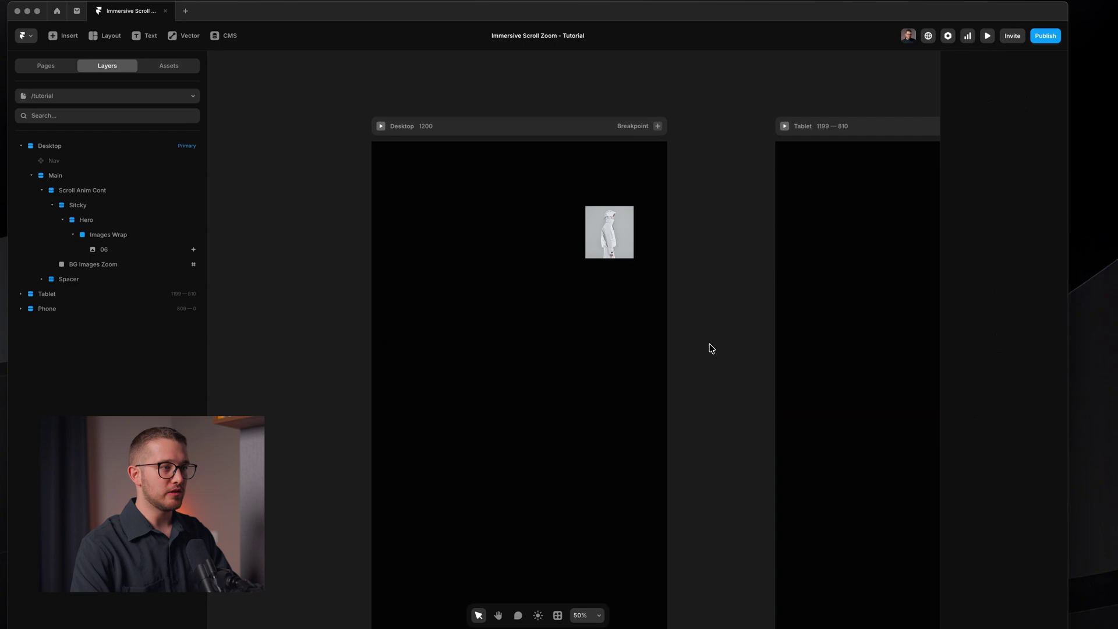
- Change the end-state scale in image 06's Scroll Transform from 2 to 1
{"action": "left_click", "coordinate": [615, 258]}
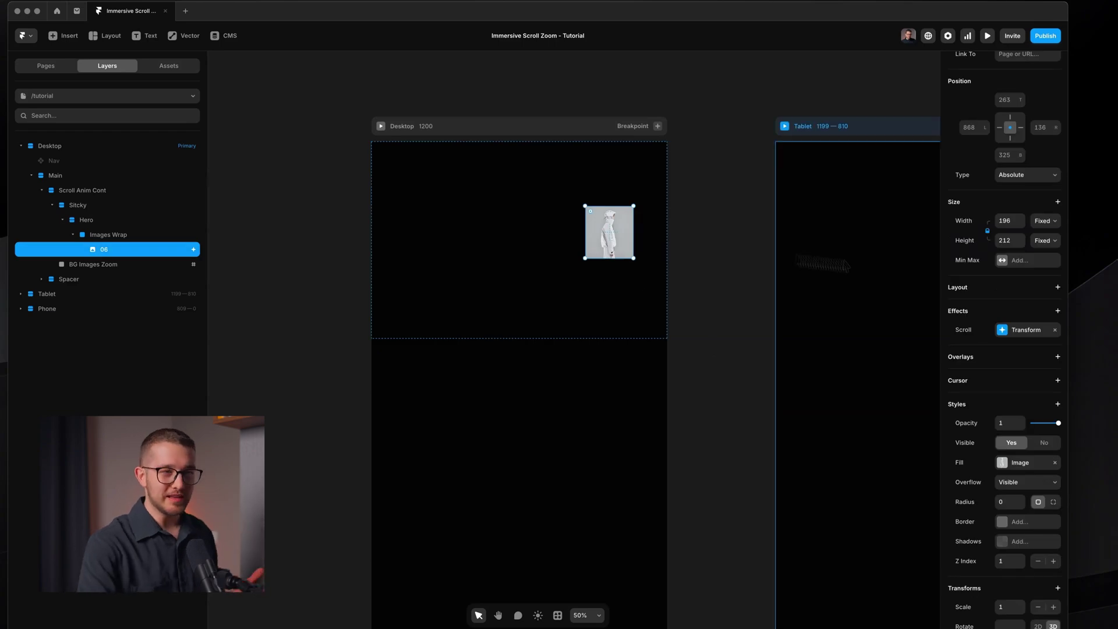
{"action": "left_click", "coordinate": [1026, 330]}
{"action": "left_click", "coordinate": [878, 436]}
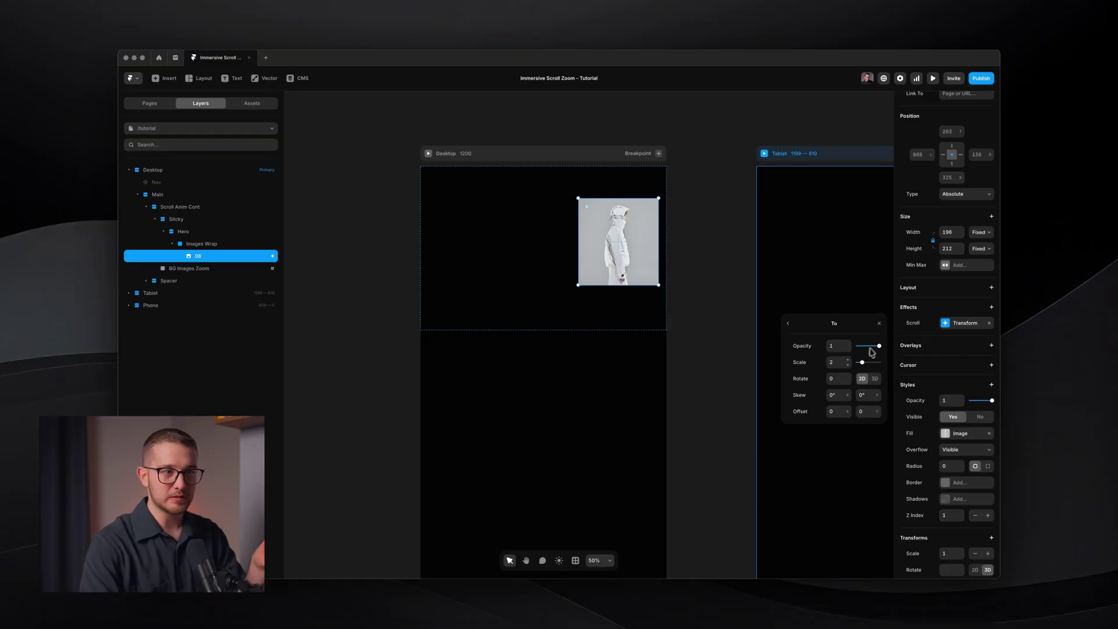
{"action": "left_click", "coordinate": [832, 363]}
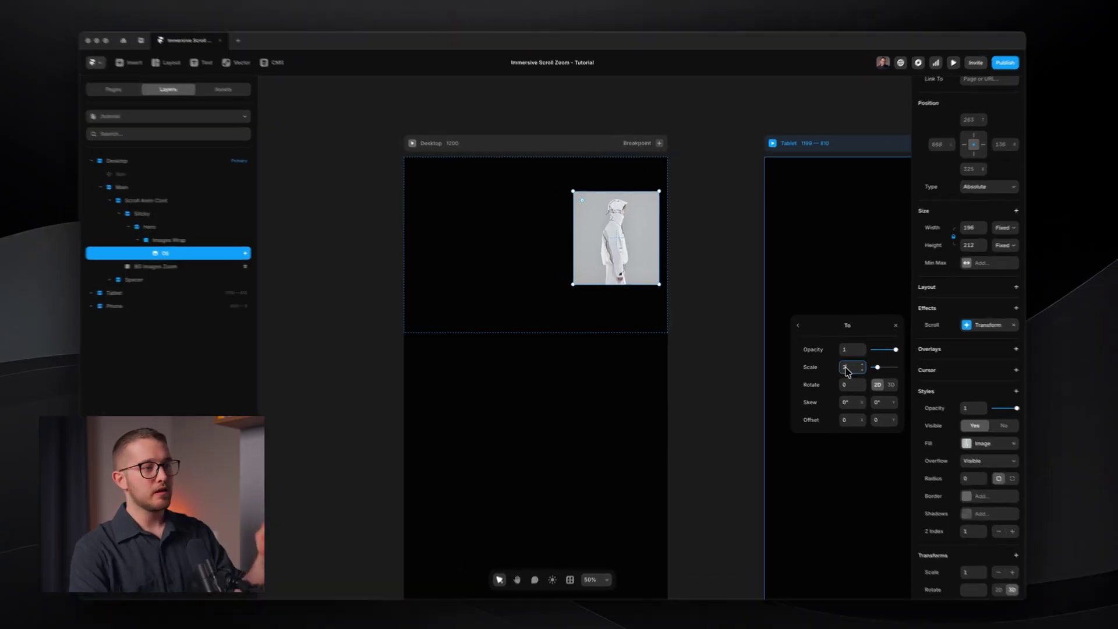
{"action": "type", "text": "1"}
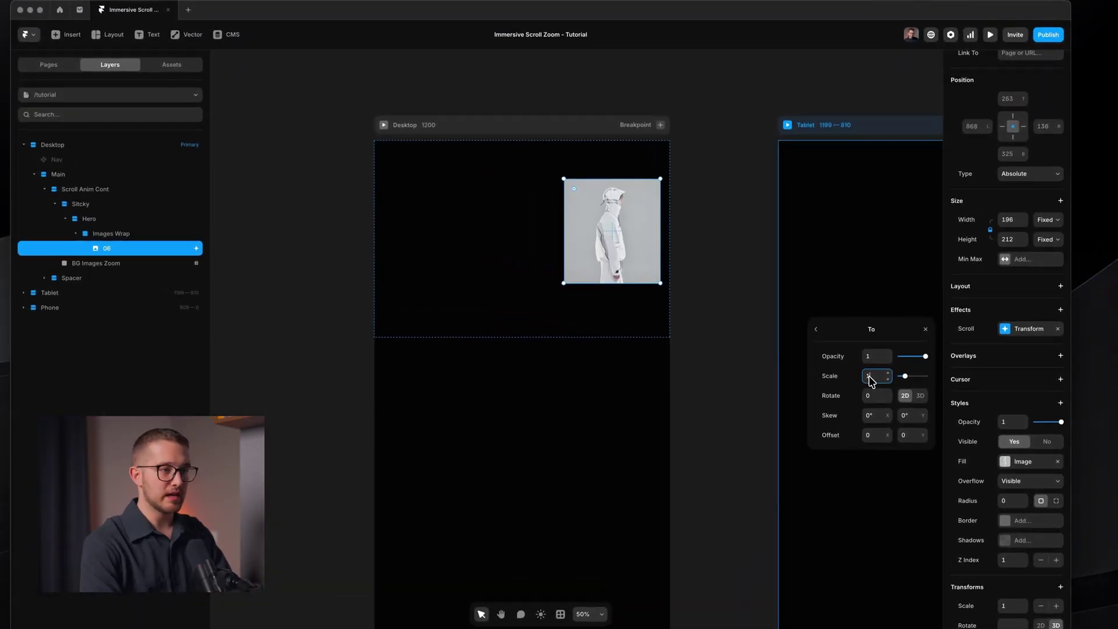
{"action": "type", "text": "0.5"}
{"action": "key", "text": "Return"}
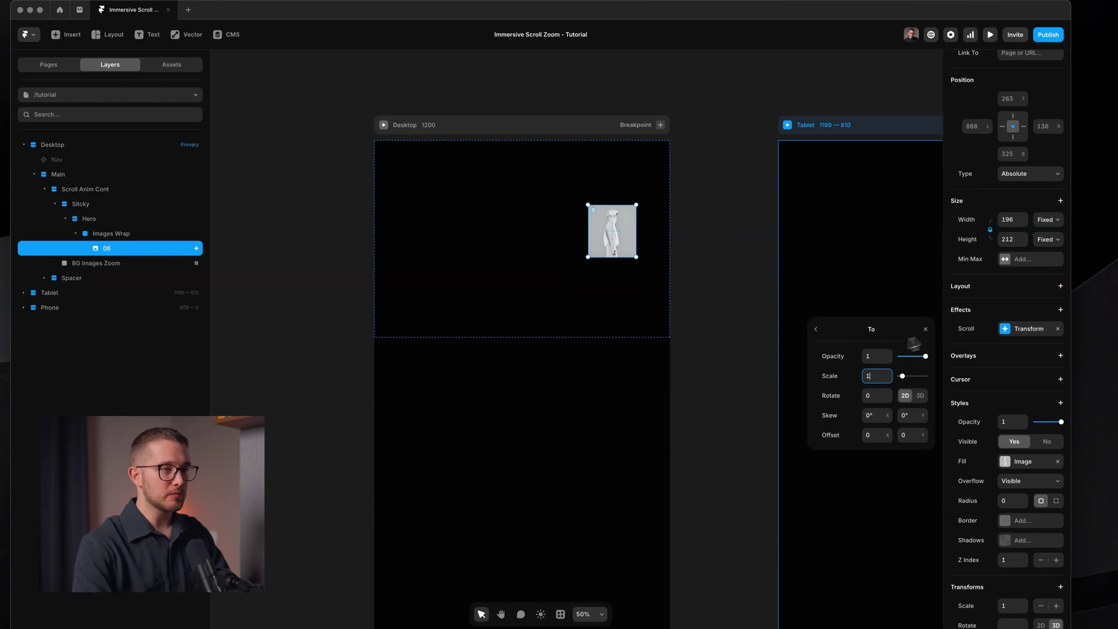
- Check the Images Wrap container's perspective, then reselect image 06
{"action": "left_click", "coordinate": [925, 329]}
{"action": "left_click", "coordinate": [933, 338]}
{"action": "left_click", "coordinate": [650, 251]}
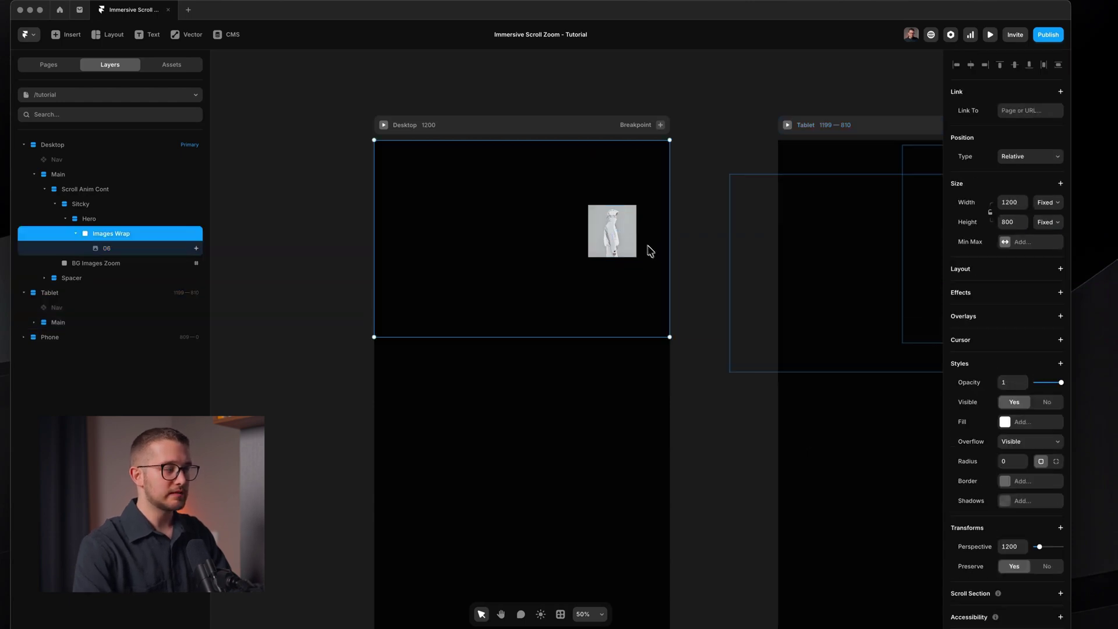
{"action": "left_click", "coordinate": [624, 240]}
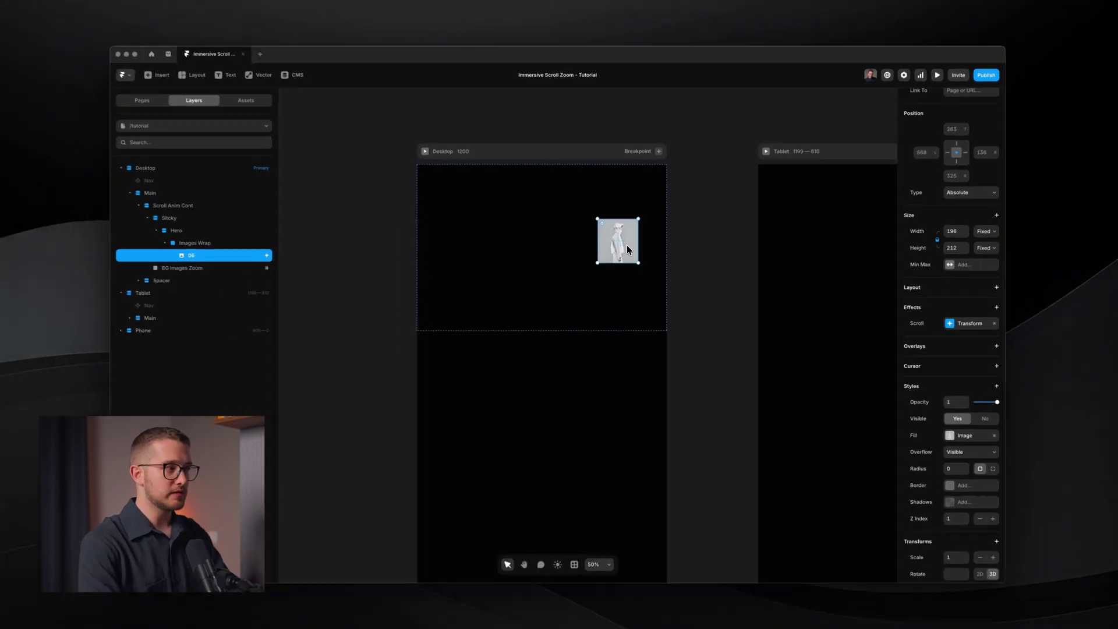
- Remove image 06's Scroll Transform and wrap the photo in a new Frame
{"action": "left_click", "coordinate": [989, 324]}
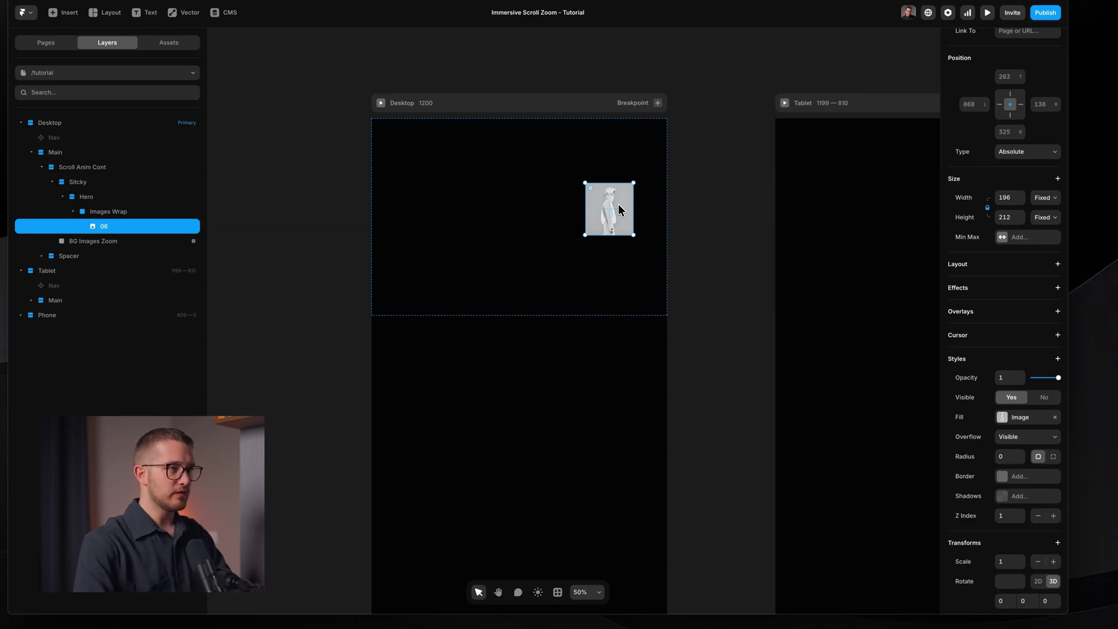
{"action": "right_click", "coordinate": [617, 204]}
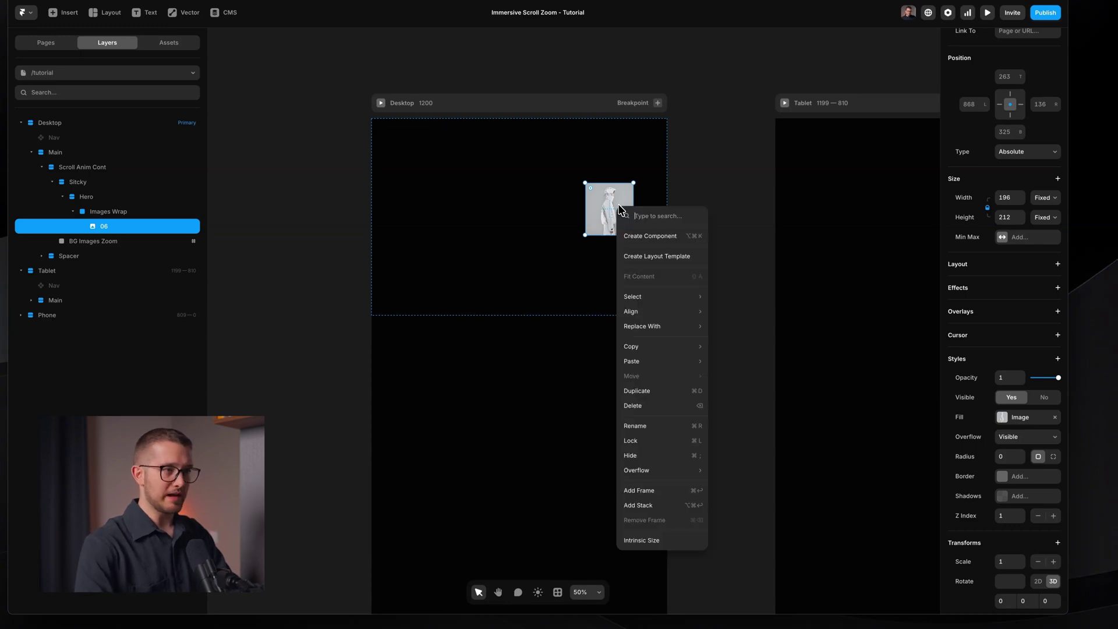
{"action": "left_click", "coordinate": [669, 496]}
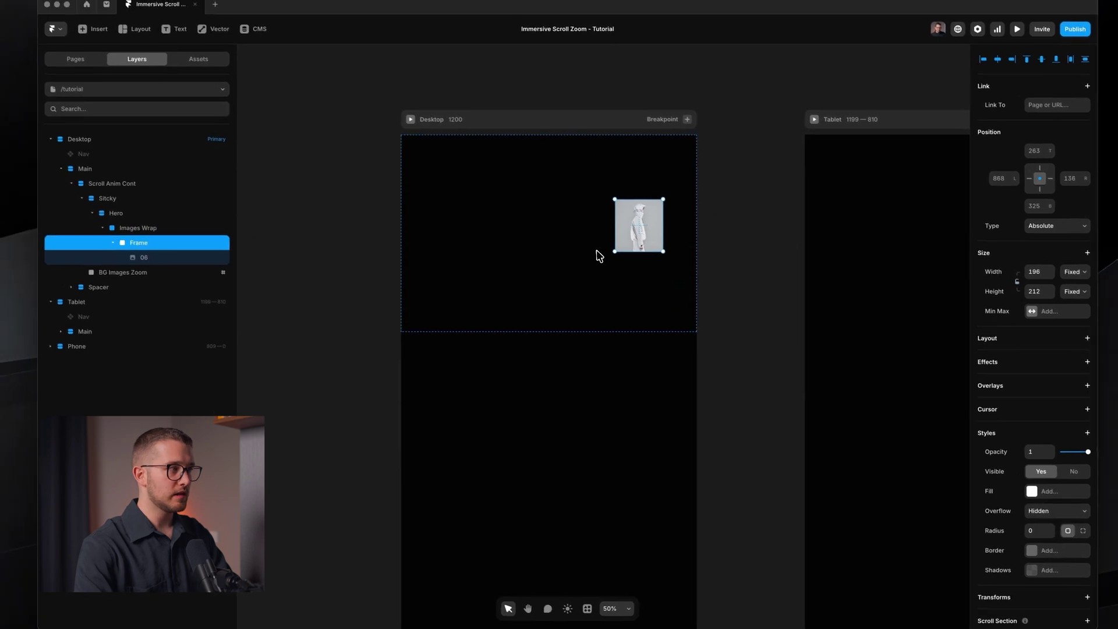
- Set the new frame's overflow to Visible and nudge image 06 sideways to test clipping
{"action": "scroll", "coordinate": [1039, 489], "scroll_direction": "down", "scroll_amount": 2}
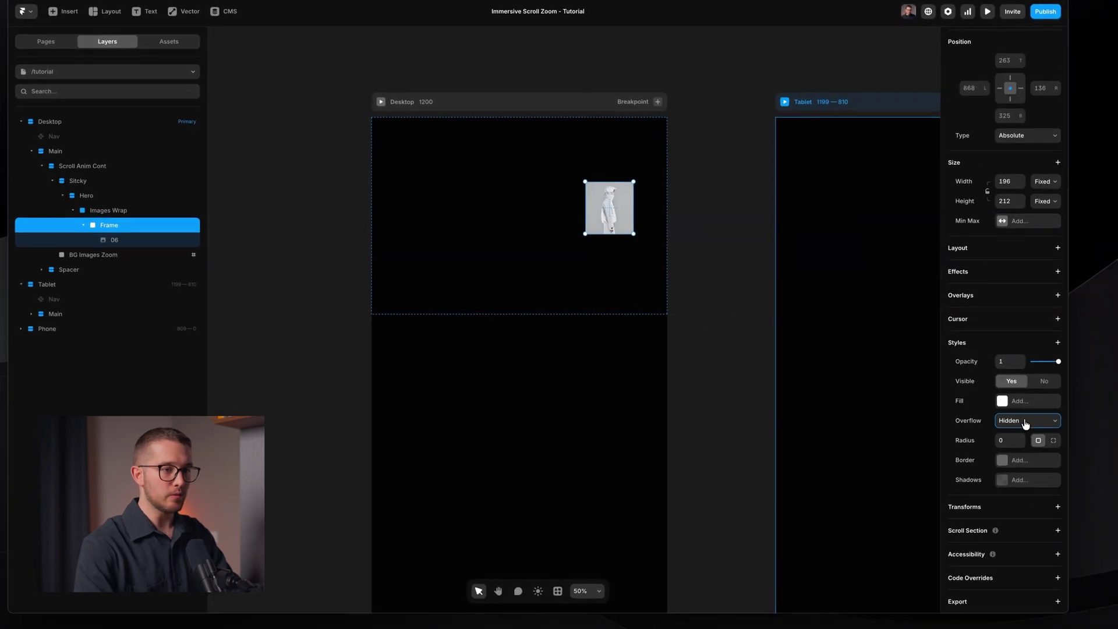
{"action": "left_click", "coordinate": [1032, 427]}
{"action": "left_click", "coordinate": [1026, 432]}
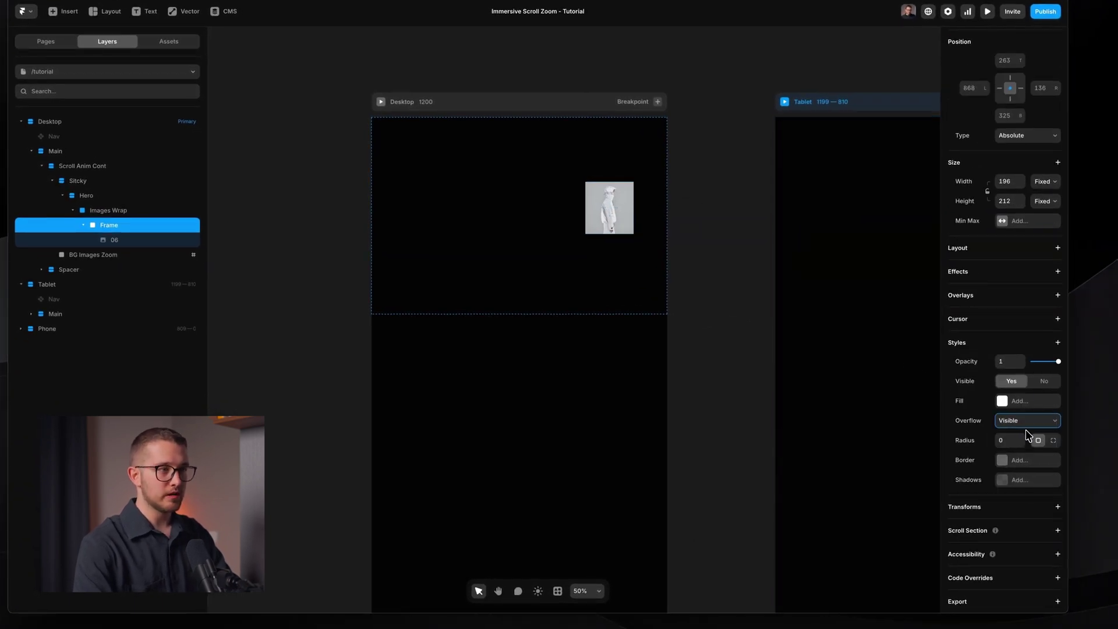
{"action": "double_click", "coordinate": [614, 207]}
{"action": "scroll", "coordinate": [615, 207], "scroll_direction": "down", "scroll_amount": 2}
{"action": "scroll", "coordinate": [615, 207], "scroll_direction": "up", "scroll_amount": 10}
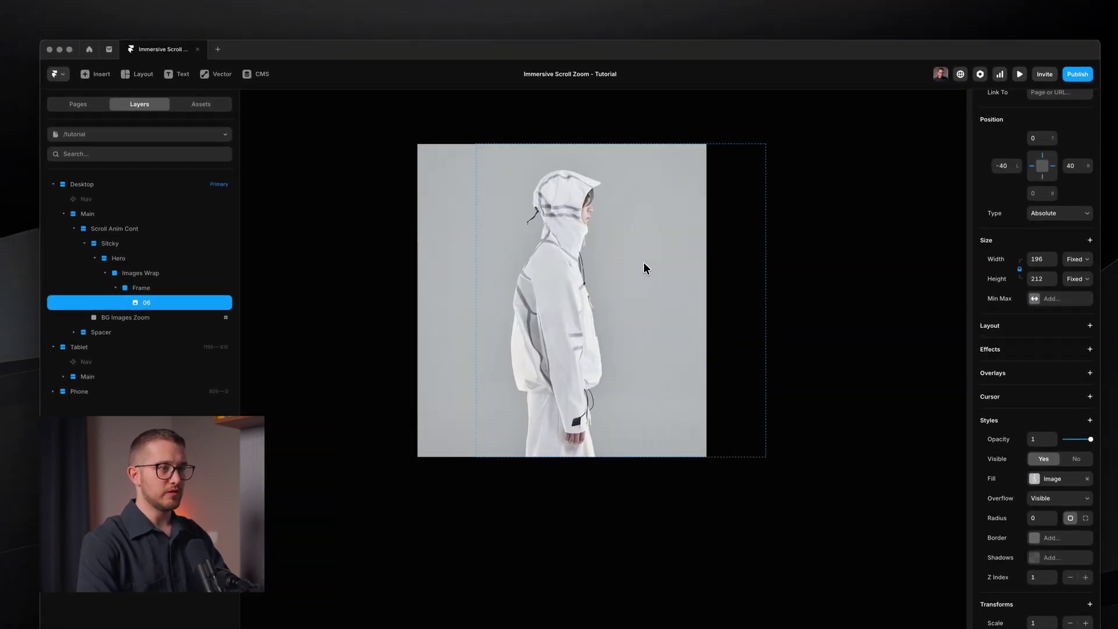
{"action": "key", "text": "shift+Right"}
{"action": "key", "text": "shift+Right"}
{"action": "key", "text": "shift+Right"}
{"action": "key", "text": "shift+Left"}
{"action": "key", "text": "shift+Left"}
{"action": "key", "text": "shift+Left"}
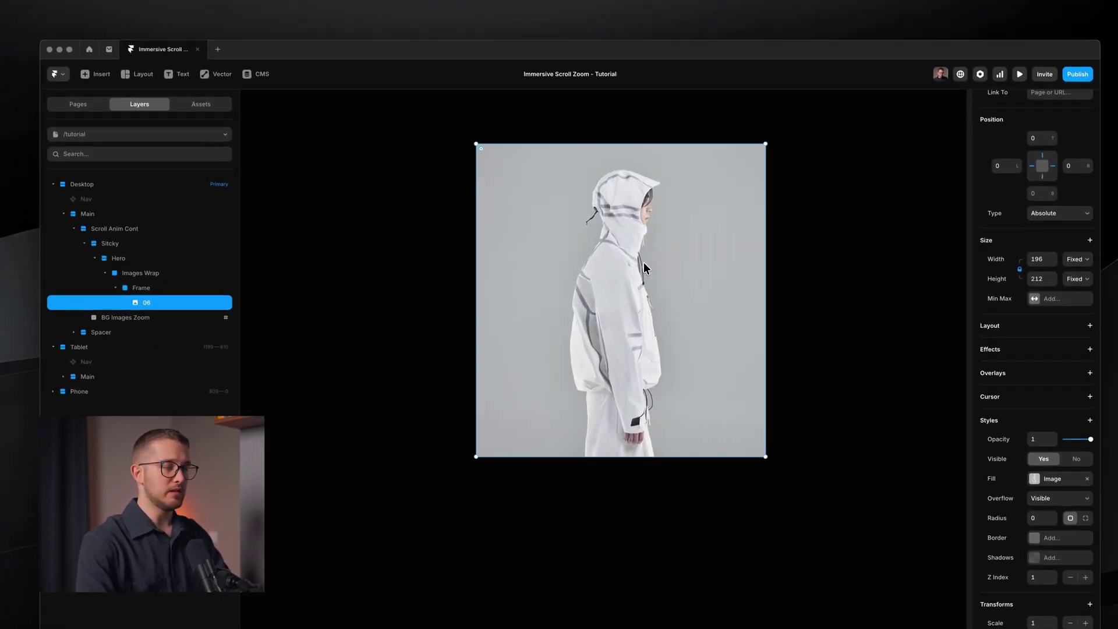
- Re-test clipping by shifting image 06 left and undoing, keeping the frame's overflow Visible
{"action": "left_click", "coordinate": [142, 288]}
{"action": "left_click", "coordinate": [1049, 483]}
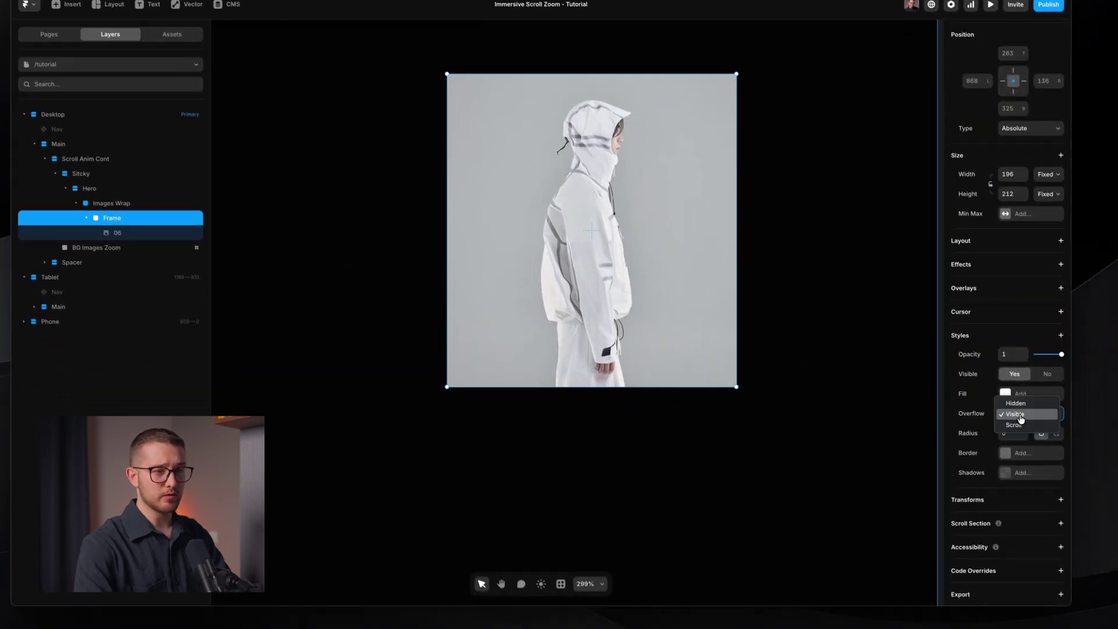
{"action": "left_click", "coordinate": [1020, 419]}
{"action": "left_click", "coordinate": [172, 233]}
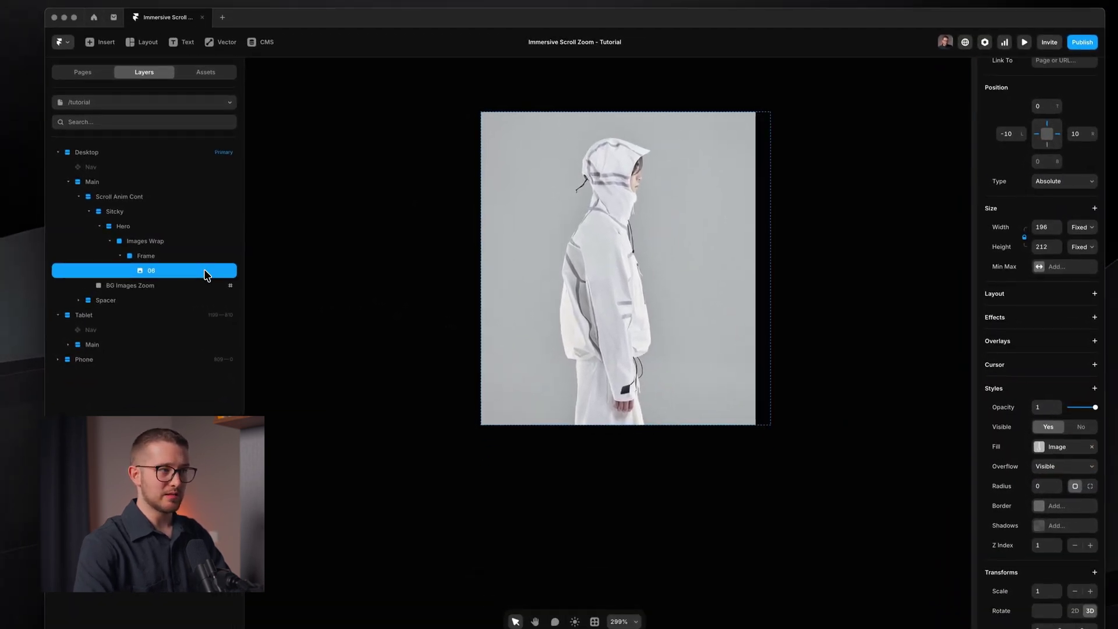
{"action": "key", "text": "shift+Left"}
{"action": "key", "text": "shift+Left"}
{"action": "key", "text": "shift+Left"}
{"action": "key", "text": "shift+Left"}
{"action": "key", "text": "shift+Left"}
{"action": "key", "text": "shift+Left"}
{"action": "key", "text": "shift+Left"}
{"action": "key", "text": "shift+Left"}
{"action": "key", "text": "shift+Left"}
{"action": "key", "text": "shift+Left"}
{"action": "key", "text": "shift+Left"}
{"action": "key", "text": "shift+Left"}
{"action": "key", "text": "super+z"}
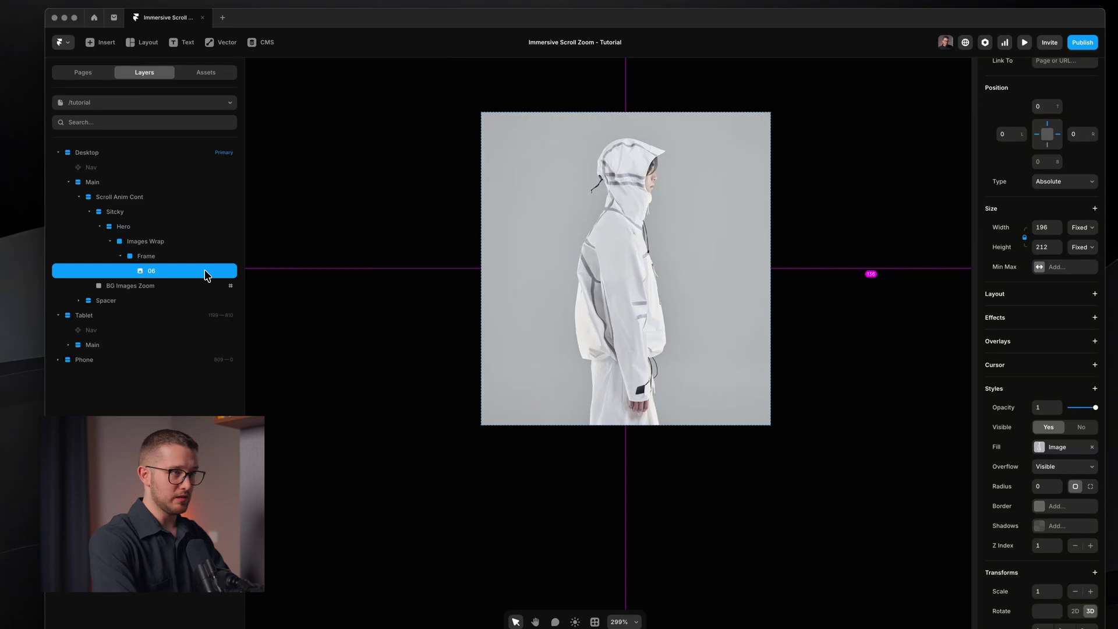
{"action": "left_click", "coordinate": [175, 256]}
{"action": "left_click", "coordinate": [1043, 464]}
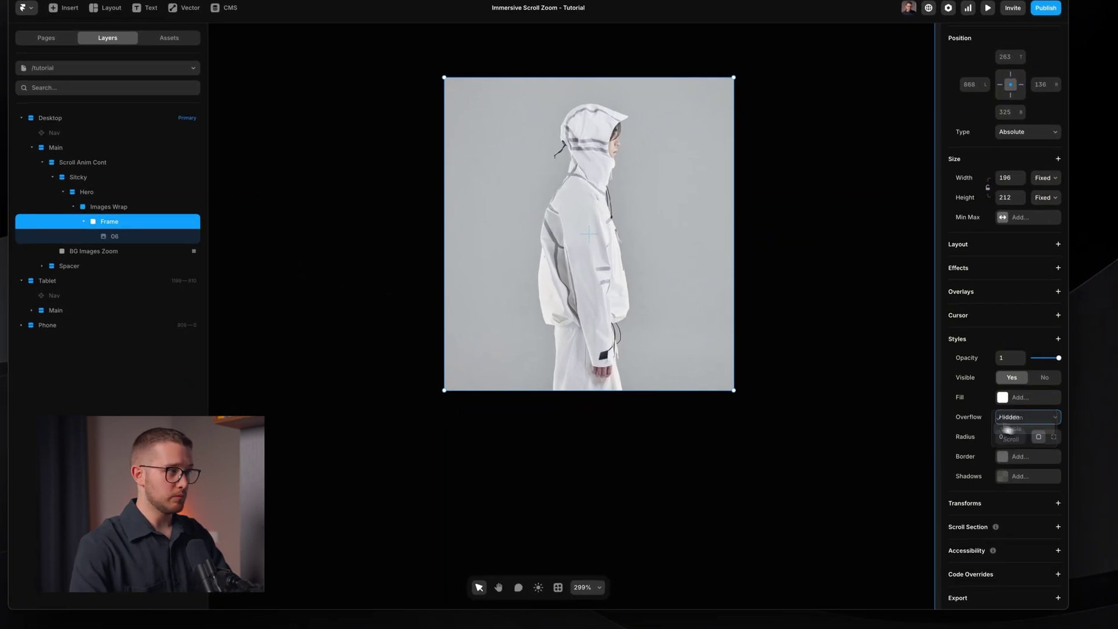
{"action": "left_click", "coordinate": [1007, 429]}
- Rename the frame layer to 'Image Wrapper'
{"action": "double_click", "coordinate": [140, 221]}
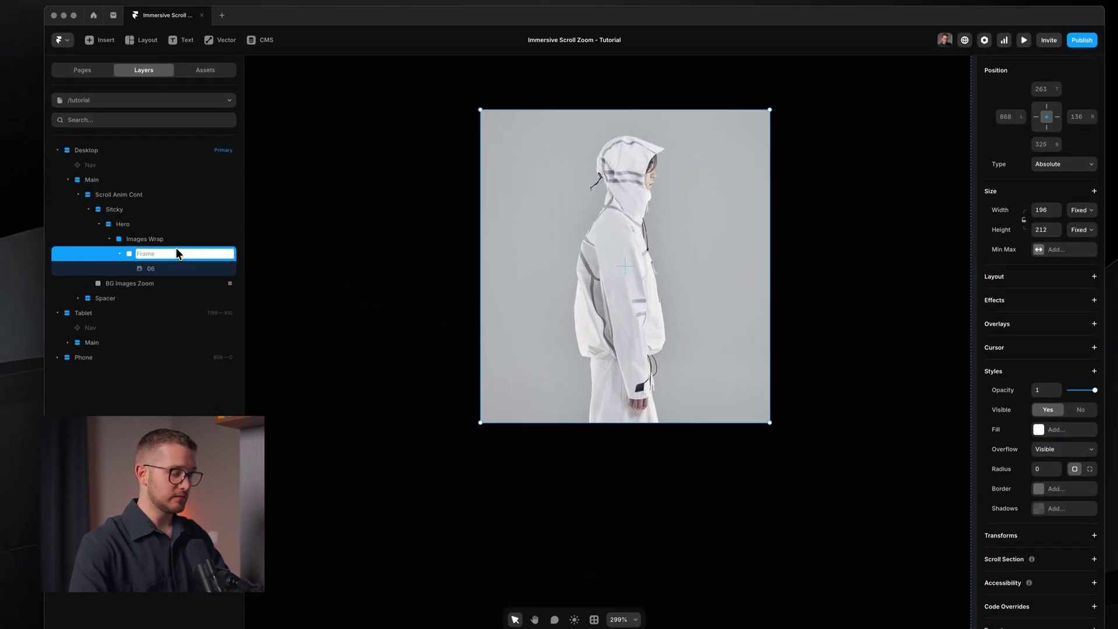
{"action": "type", "text": "Image Wrapp"}
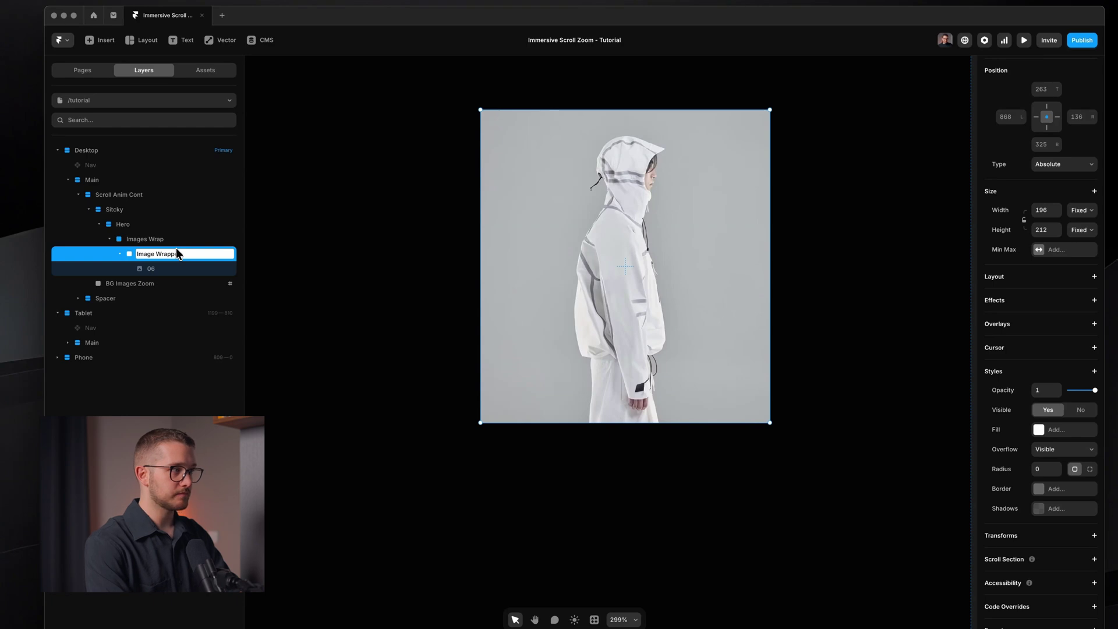
{"action": "type", "text": "er"}
{"action": "key", "text": "Return"}
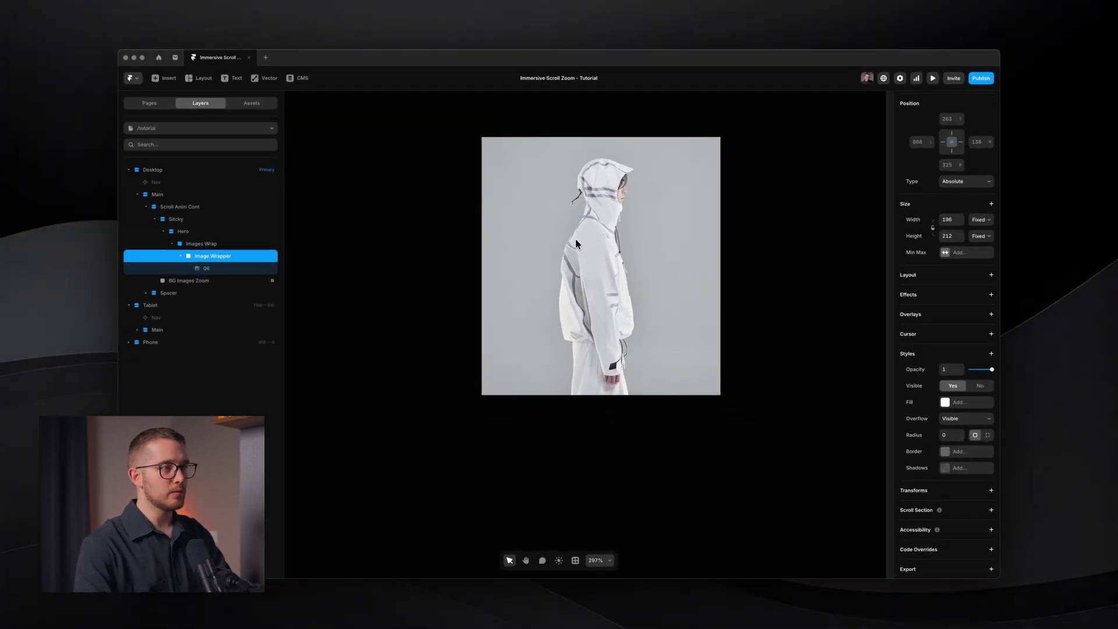
{"action": "scroll", "coordinate": [575, 243], "scroll_direction": "down", "scroll_amount": 5}
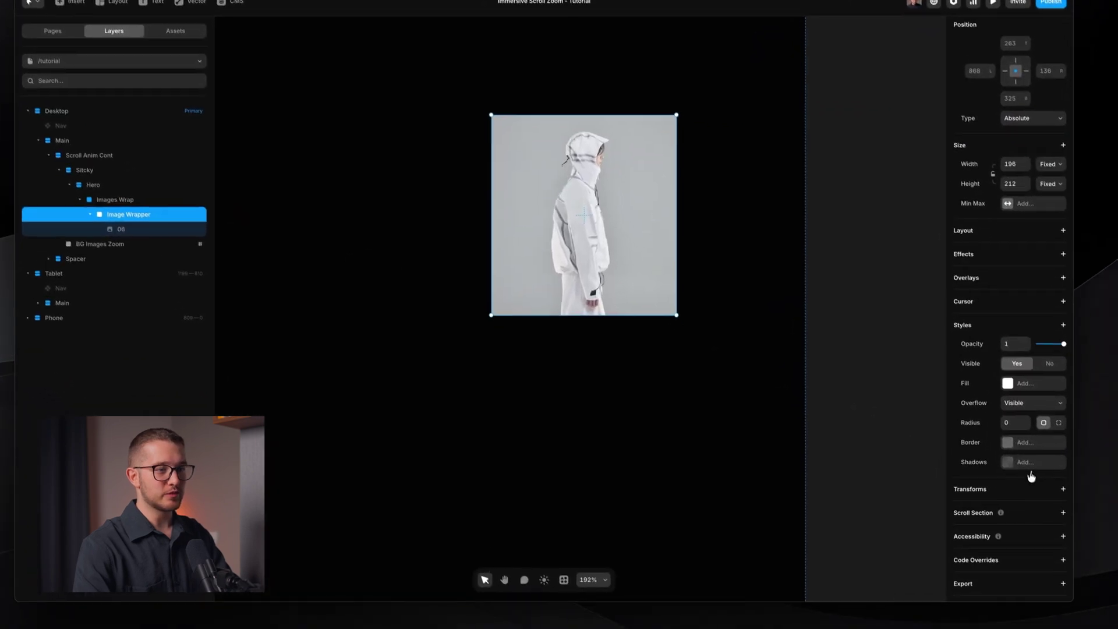
- Add a Rotate transform to Image Wrapper and switch it to 3D
{"action": "scroll", "coordinate": [1031, 476], "scroll_direction": "down", "scroll_amount": 1}
{"action": "left_click", "coordinate": [1033, 473]}
{"action": "left_click", "coordinate": [1022, 463]}
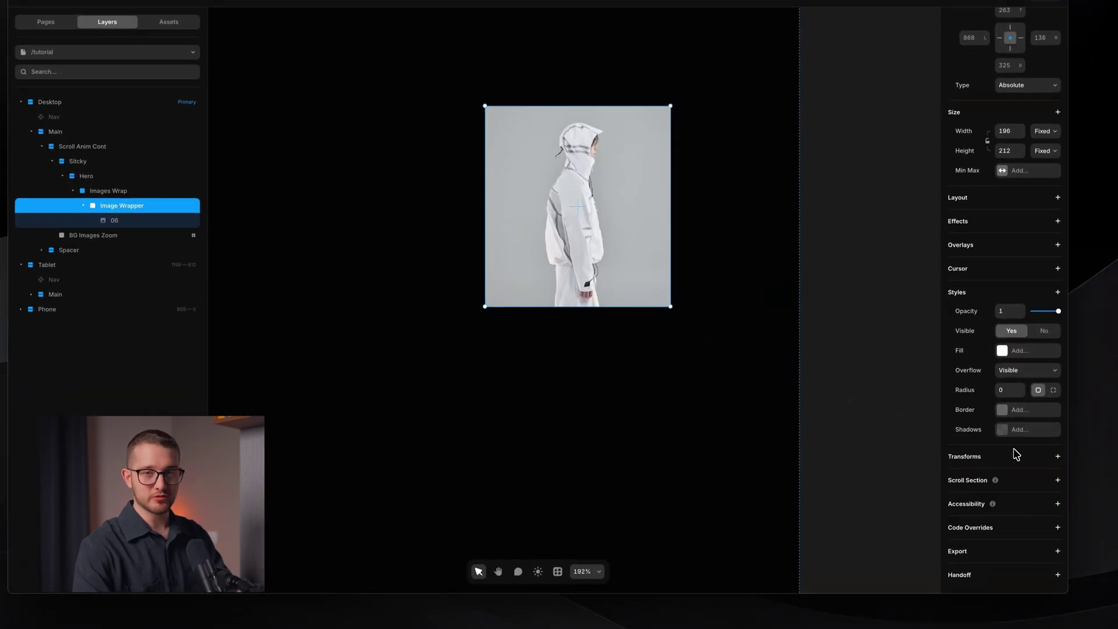
{"action": "left_click", "coordinate": [1015, 458]}
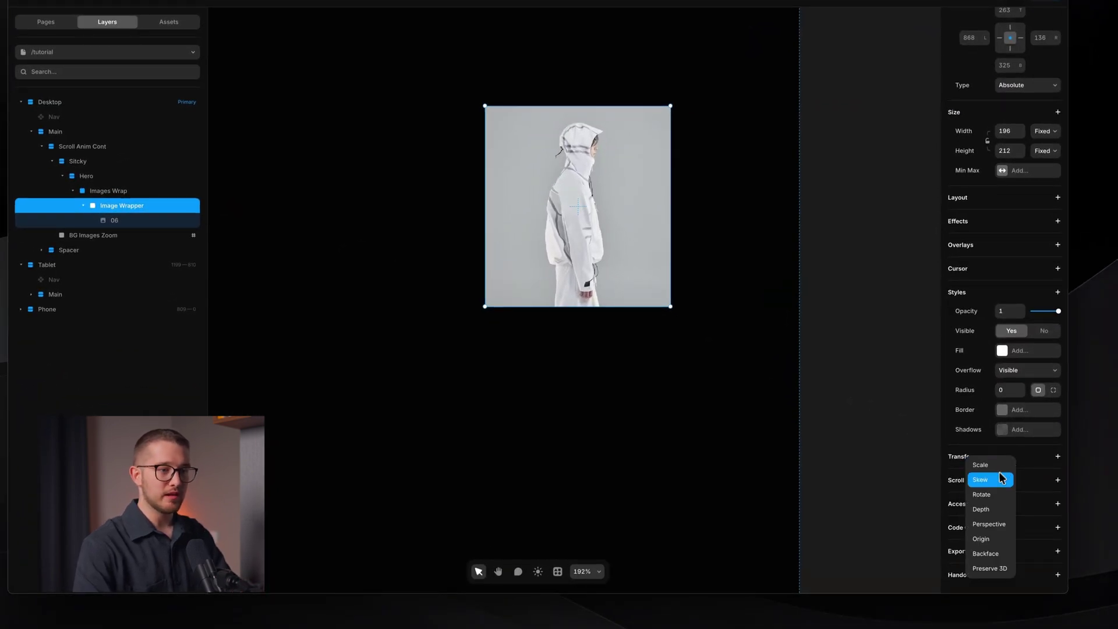
{"action": "left_click", "coordinate": [1003, 476]}
{"action": "left_click", "coordinate": [1053, 476]}
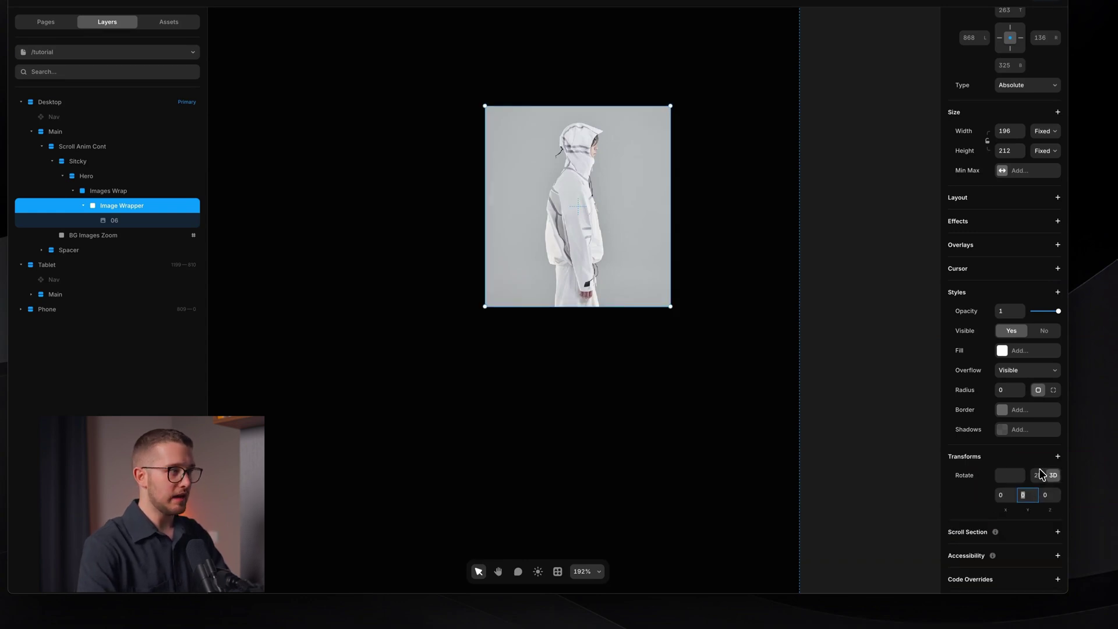
- Set the wrapper's Y rotation, working from 50 through 70 up to about 90
{"action": "type", "text": "50"}
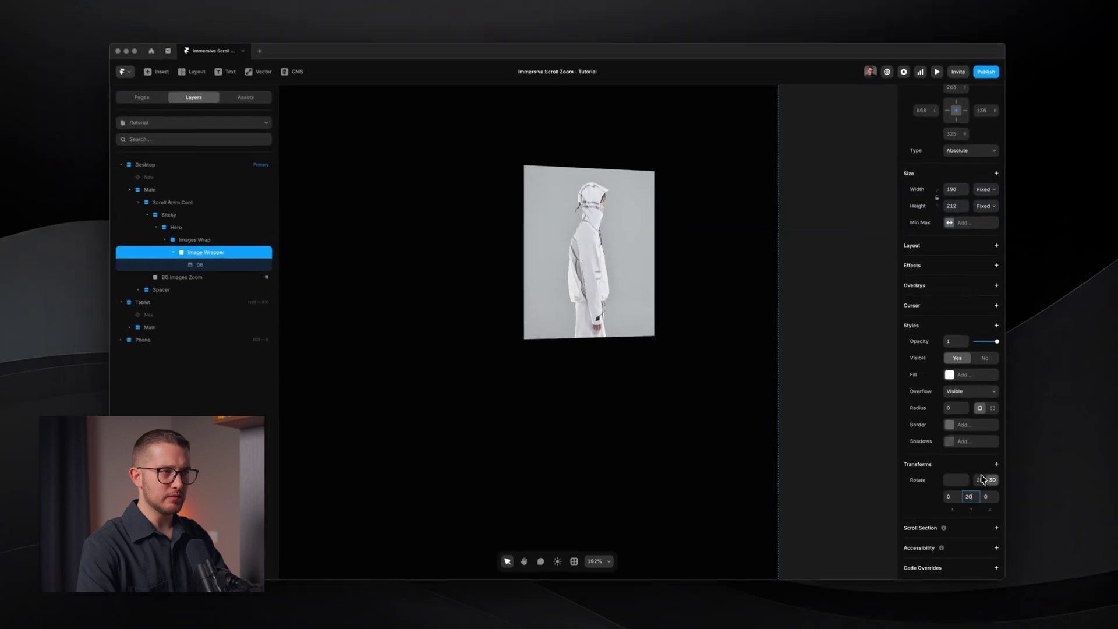
{"action": "key", "text": "shift+Down"}
{"action": "key", "text": "shift+Up"}
{"action": "key", "text": "shift+Up"}
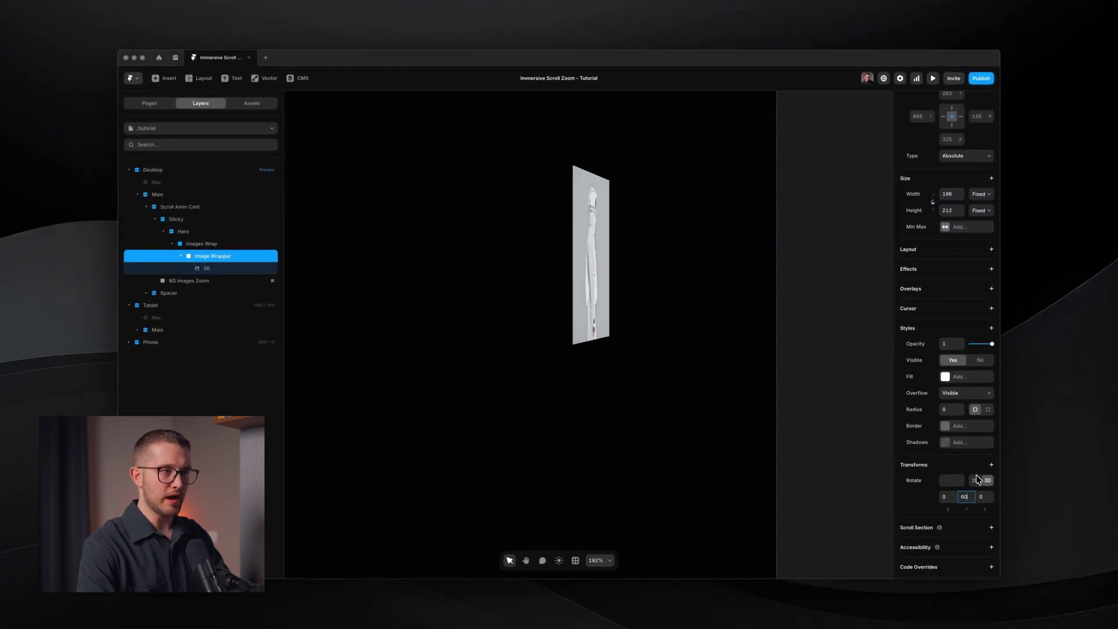
{"action": "key", "text": "shift+Up"}
{"action": "key", "text": "shift+Down"}
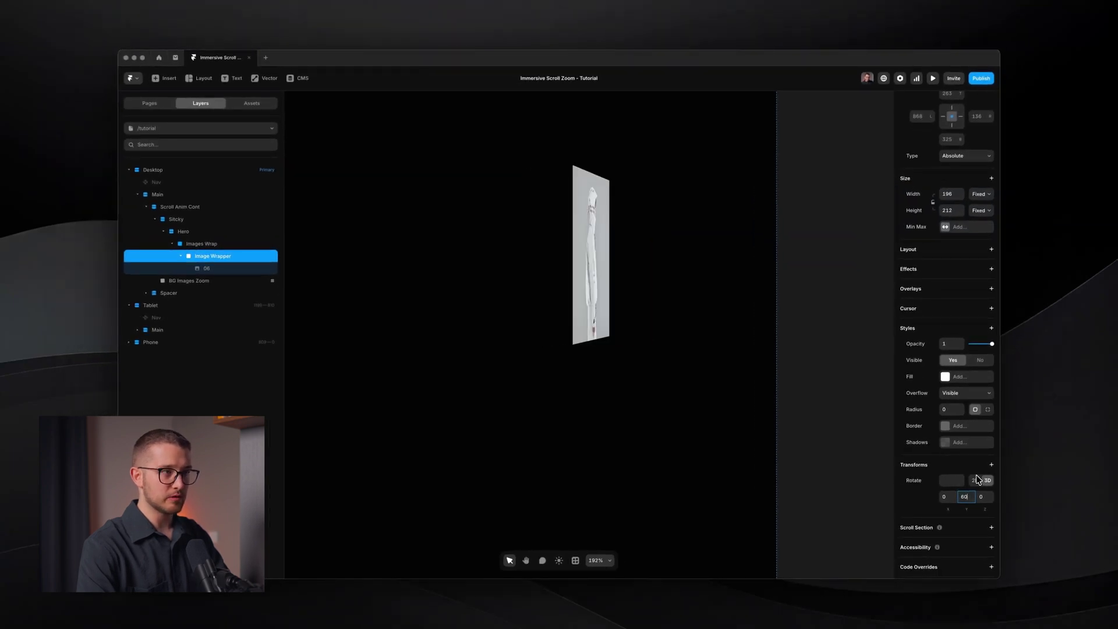
{"action": "key", "text": "shift+Up"}
{"action": "key", "text": "shift+Up"}
{"action": "key", "text": "BackSpace"}
{"action": "key", "text": "BackSpace"}
{"action": "type", "text": "70"}
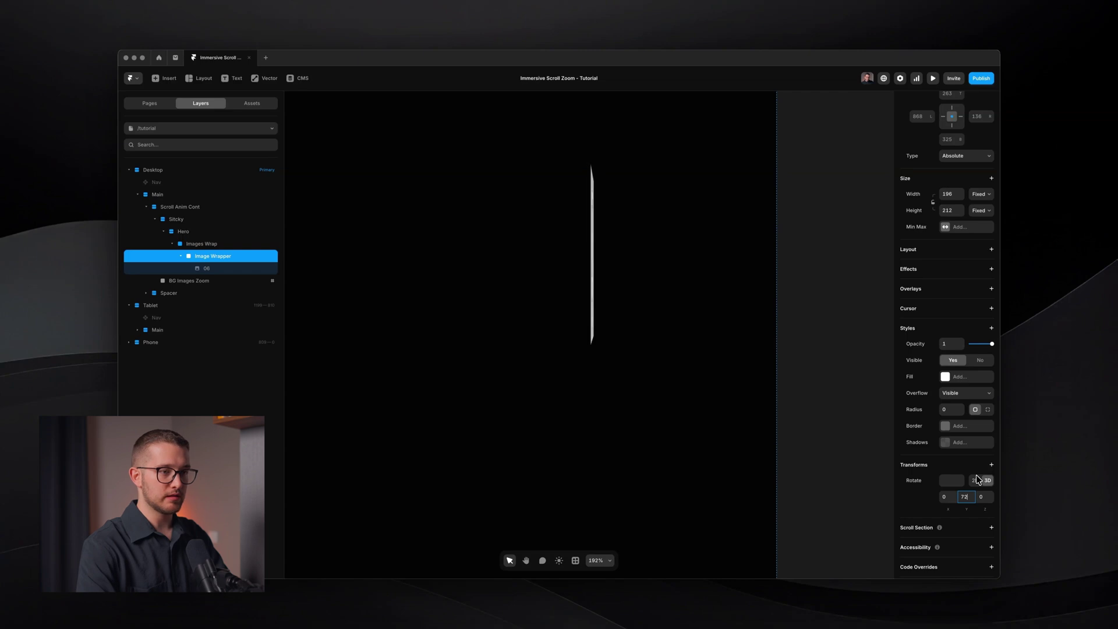
{"action": "key", "text": "Up"}
{"action": "key", "text": "Up"}
{"action": "key", "text": "Up"}
{"action": "key", "text": "Up"}
{"action": "key", "text": "Up"}
{"action": "key", "text": "Up"}
{"action": "key", "text": "Up"}
{"action": "key", "text": "Up"}
{"action": "key", "text": "Up"}
{"action": "key", "text": "Up"}
{"action": "key", "text": "Up"}
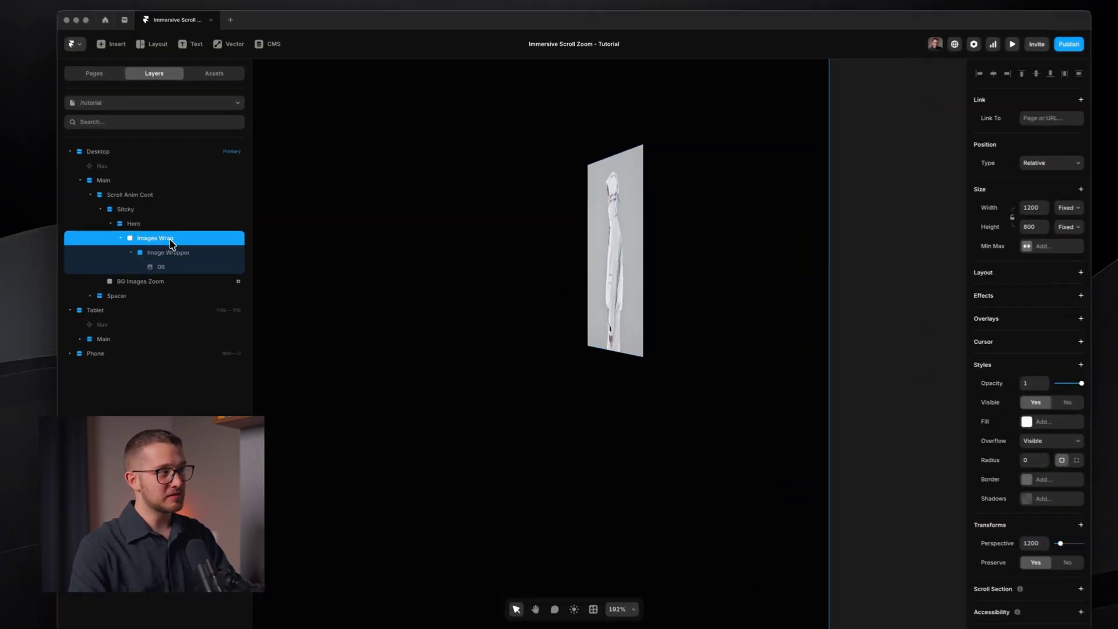
{"action": "left_click", "coordinate": [178, 241]}
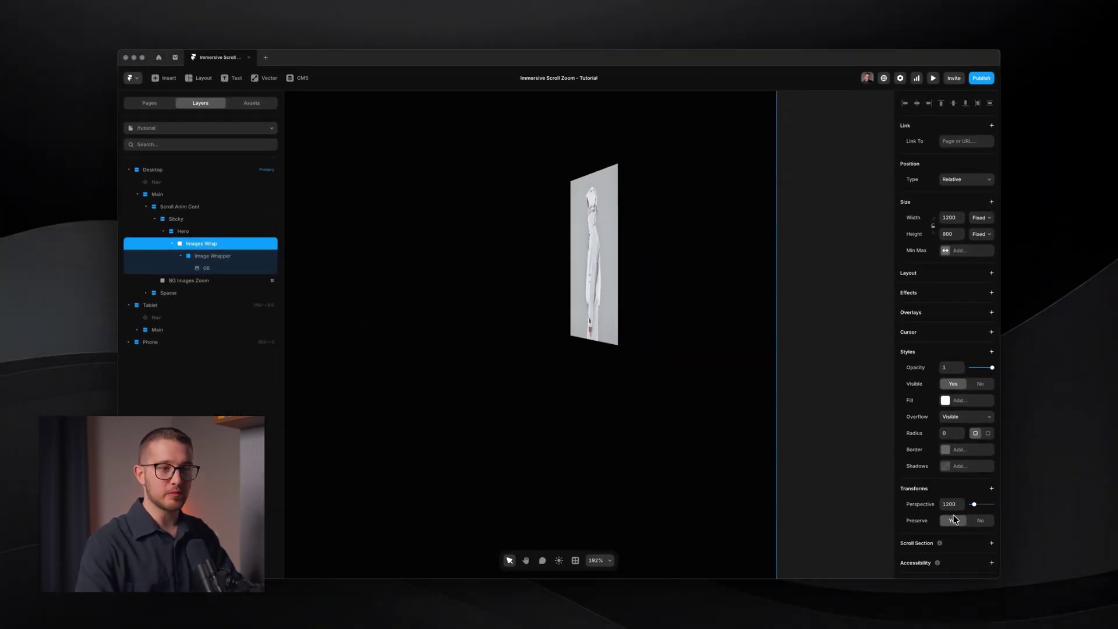
{"action": "scroll", "coordinate": [969, 518], "scroll_direction": "down", "scroll_amount": 1}
{"action": "scroll", "coordinate": [955, 520], "scroll_direction": "down", "scroll_amount": 2}
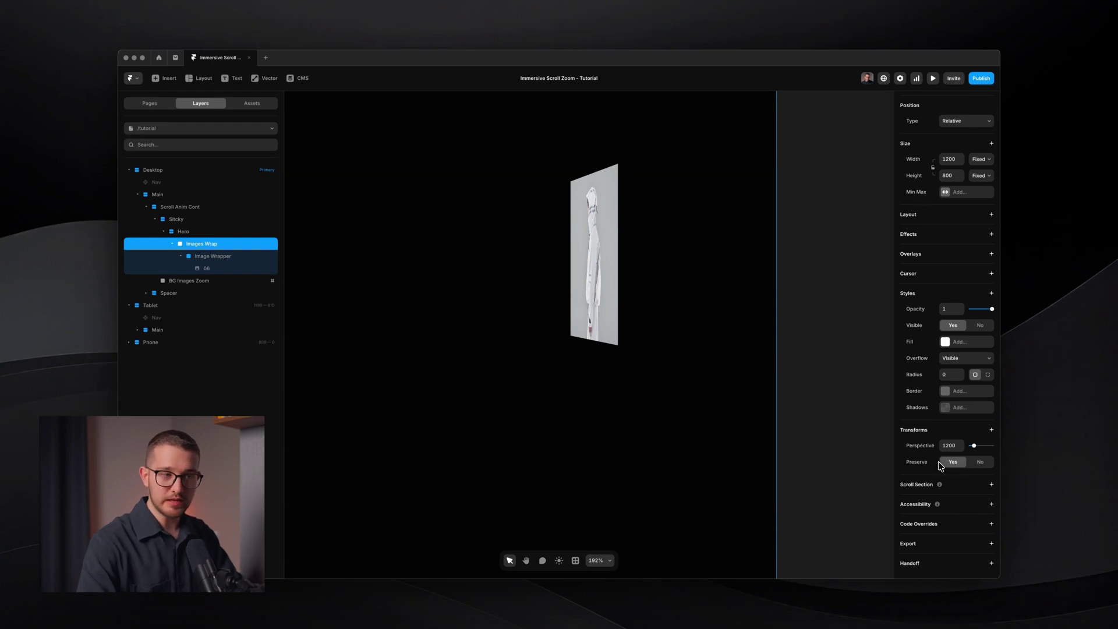
{"action": "right_click", "coordinate": [921, 448]}
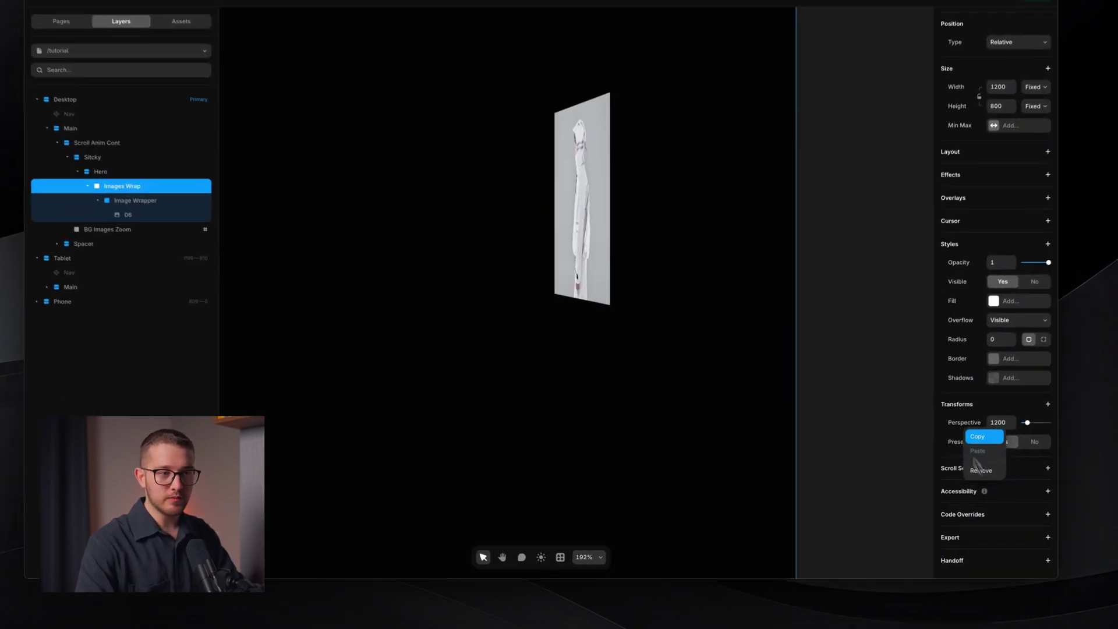
{"action": "left_click", "coordinate": [932, 482]}
{"action": "right_click", "coordinate": [930, 465]}
{"action": "left_click", "coordinate": [969, 439]}
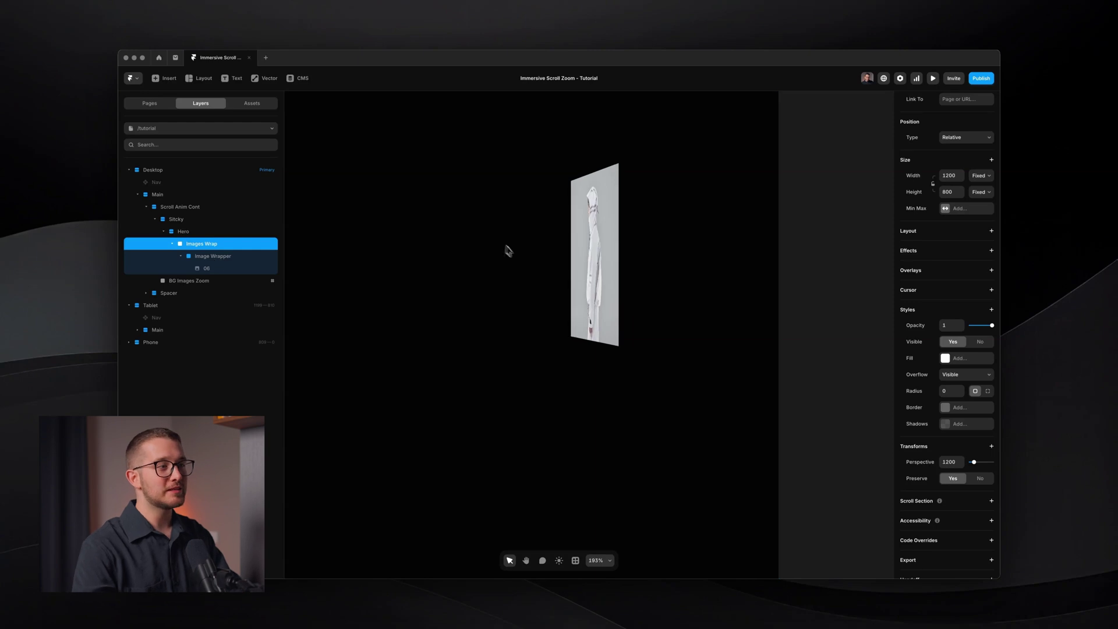
{"action": "scroll", "coordinate": [512, 254], "scroll_direction": "down", "scroll_amount": 5}
{"action": "left_click", "coordinate": [670, 275]}
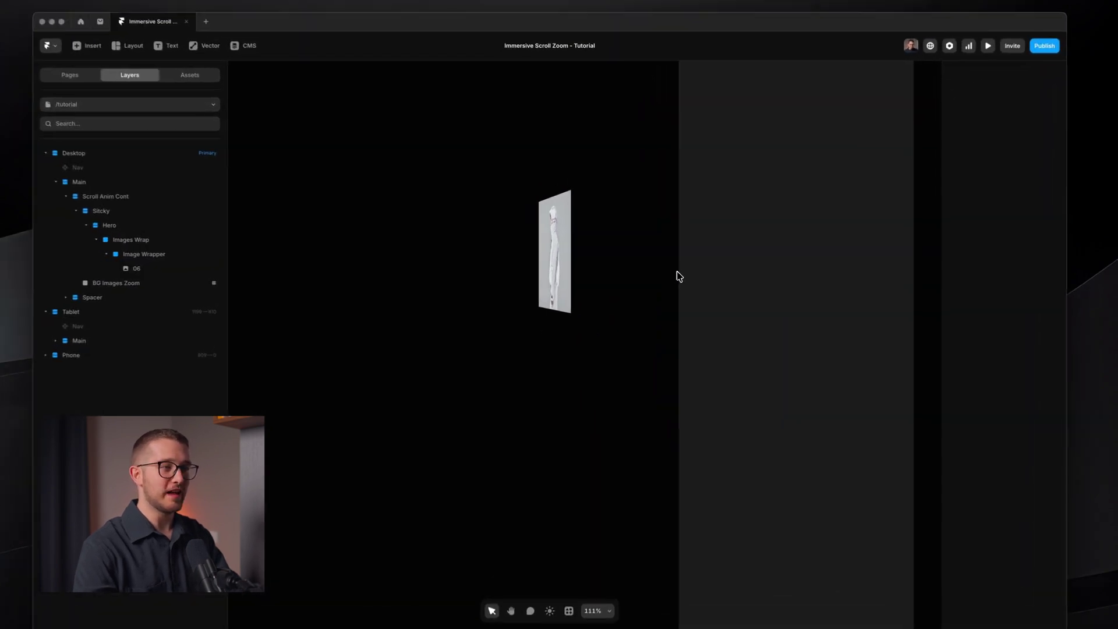
{"action": "left_click_drag", "start_coordinate": [731, 278], "coordinate": [913, 321]}
{"action": "left_click", "coordinate": [747, 288], "text": "super"}
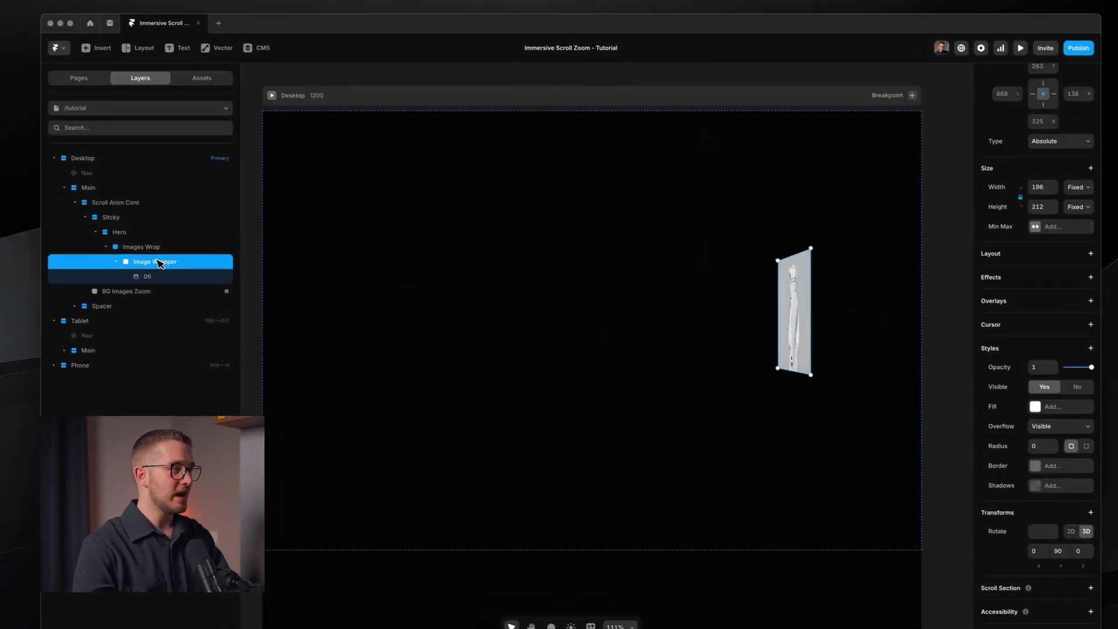
{"action": "left_click", "coordinate": [140, 250]}
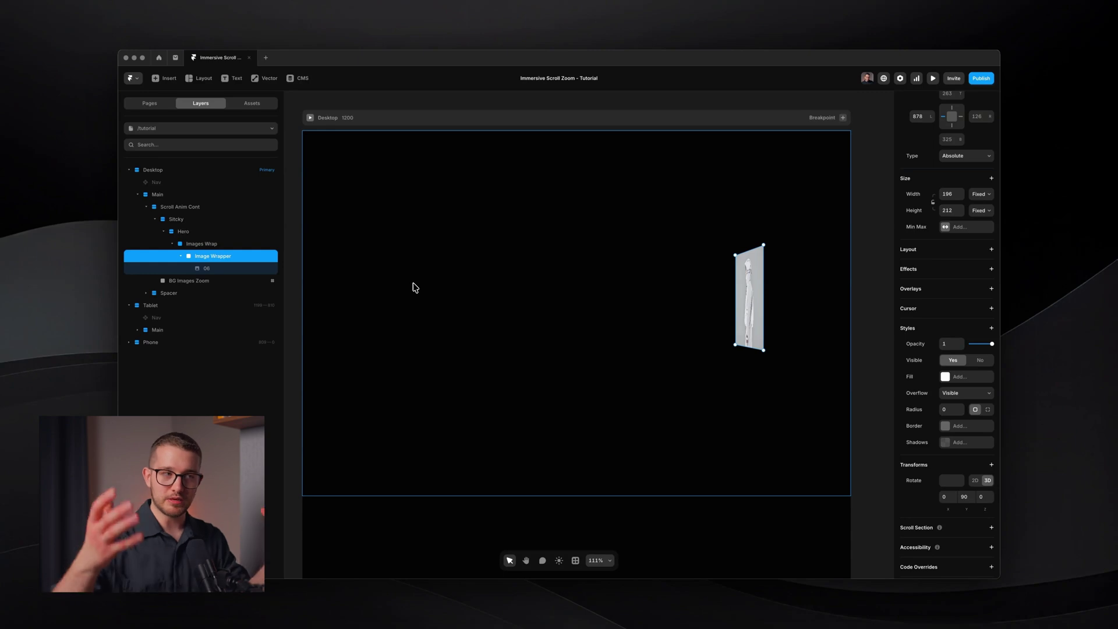
{"action": "left_click", "coordinate": [209, 244]}
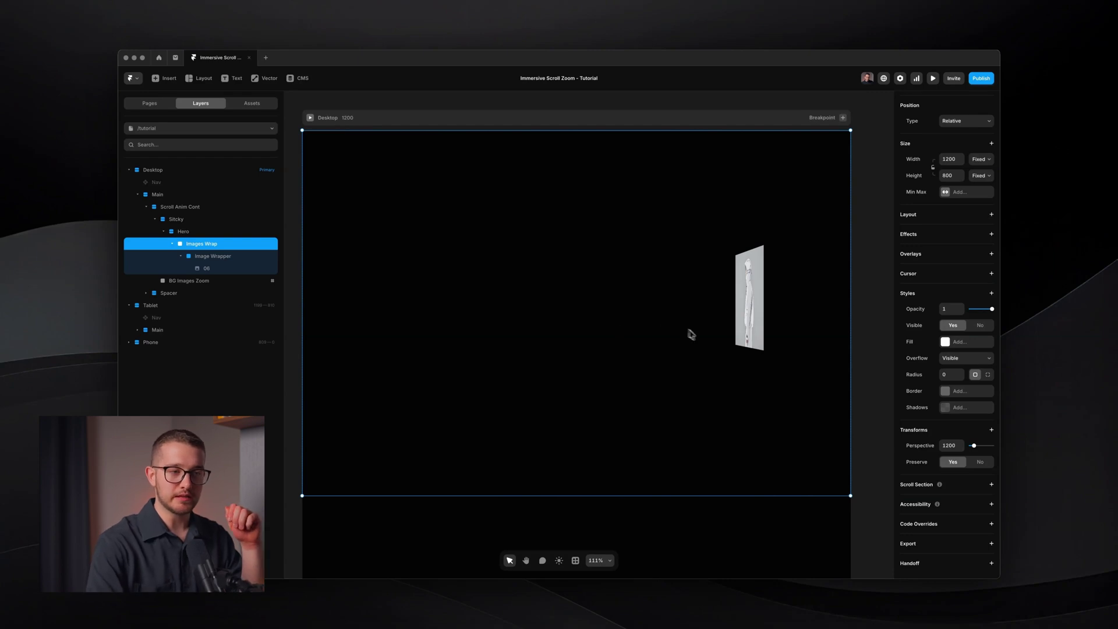
{"action": "left_click", "coordinate": [981, 463]}
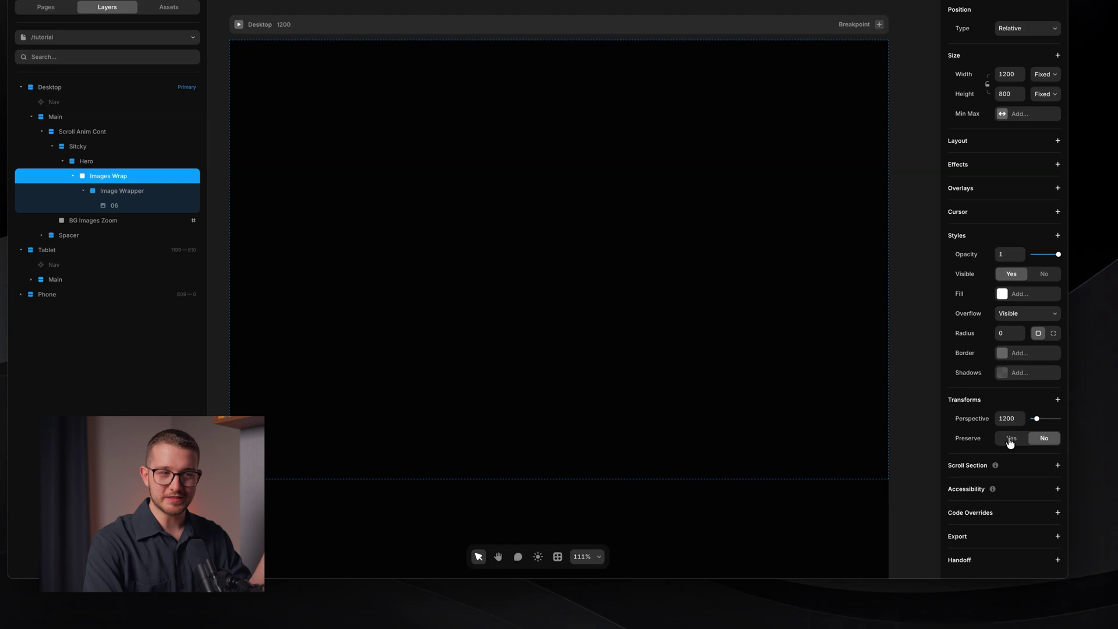
{"action": "left_click", "coordinate": [1010, 443]}
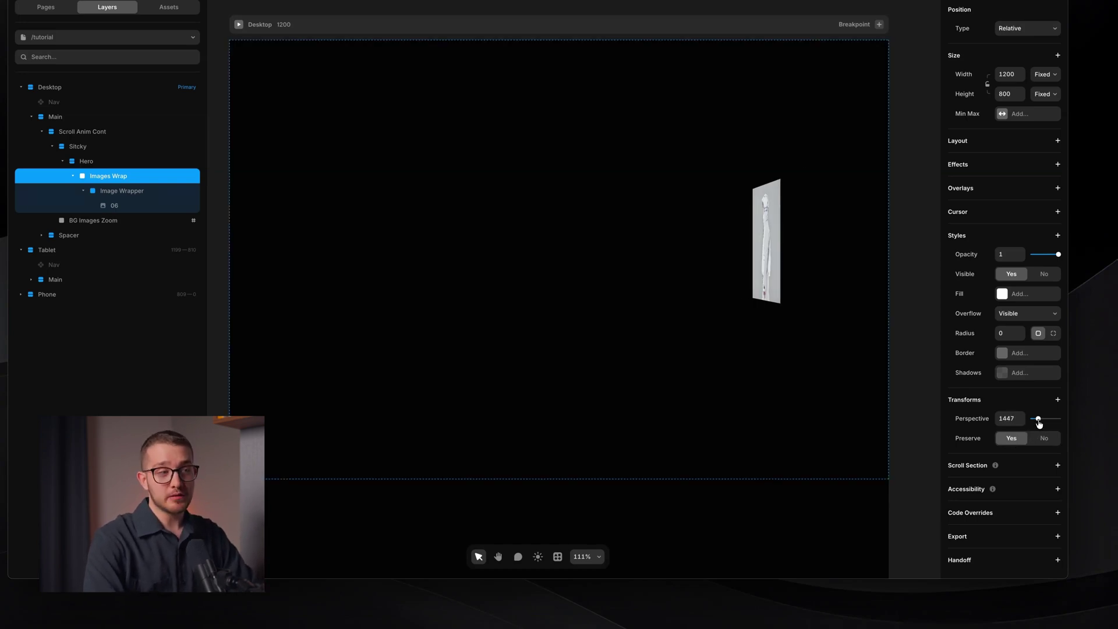
{"action": "left_click_drag", "start_coordinate": [1037, 419], "coordinate": [1021, 420]}
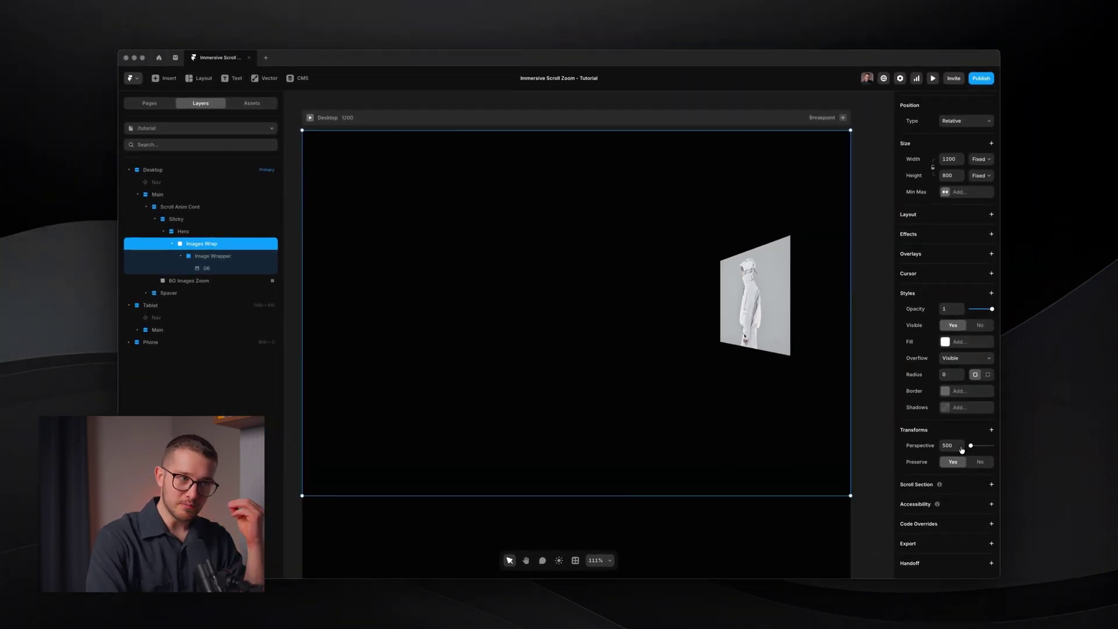
{"action": "mouse_move", "coordinate": [962, 448]}
{"action": "left_mouse_down"}
{"action": "mouse_move", "coordinate": [1009, 451]}
{"action": "mouse_move", "coordinate": [975, 449]}
{"action": "left_mouse_up"}
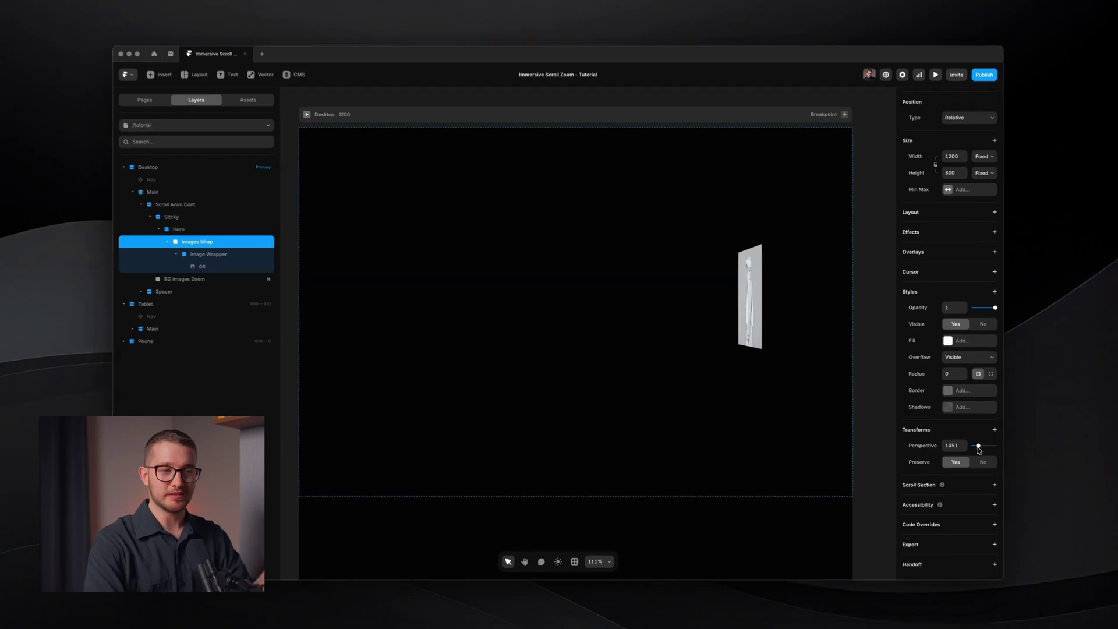
{"action": "left_click", "coordinate": [947, 448]}
{"action": "type", "text": "1200"}
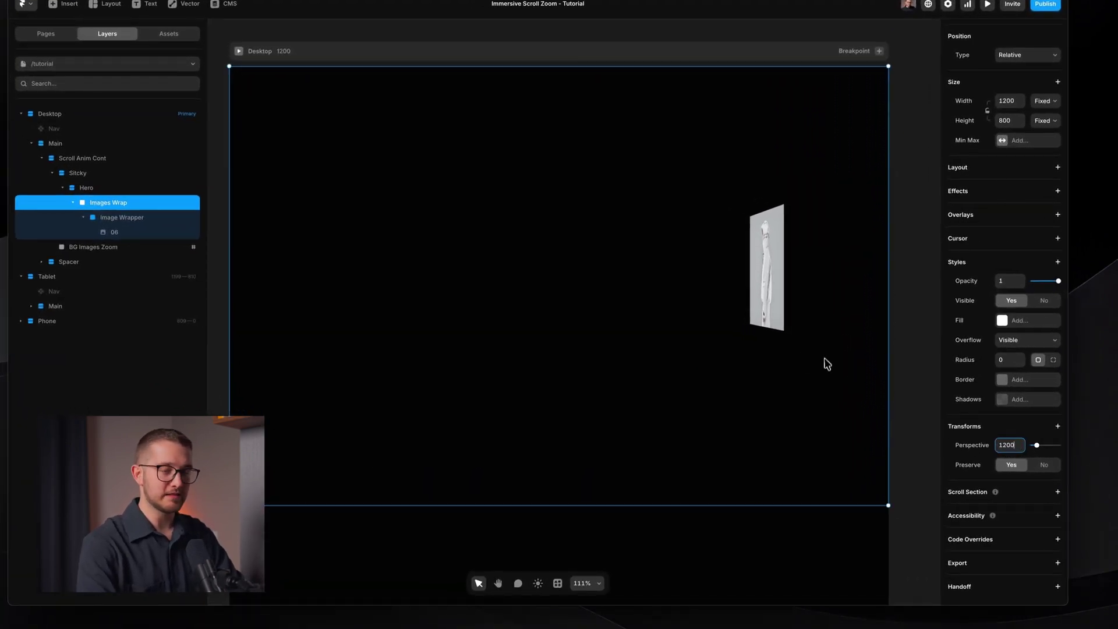
{"action": "left_click", "coordinate": [118, 219]}
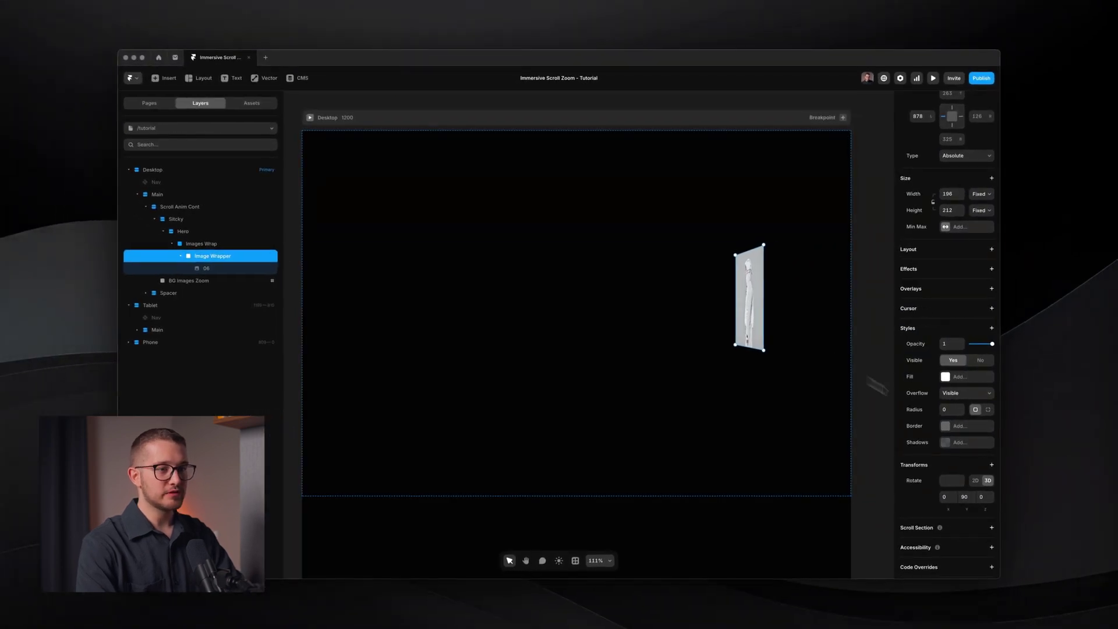
- Give the 06 image layer a 3D Rotate Y of 90 so it turns edge-on
{"action": "left_click", "coordinate": [237, 268]}
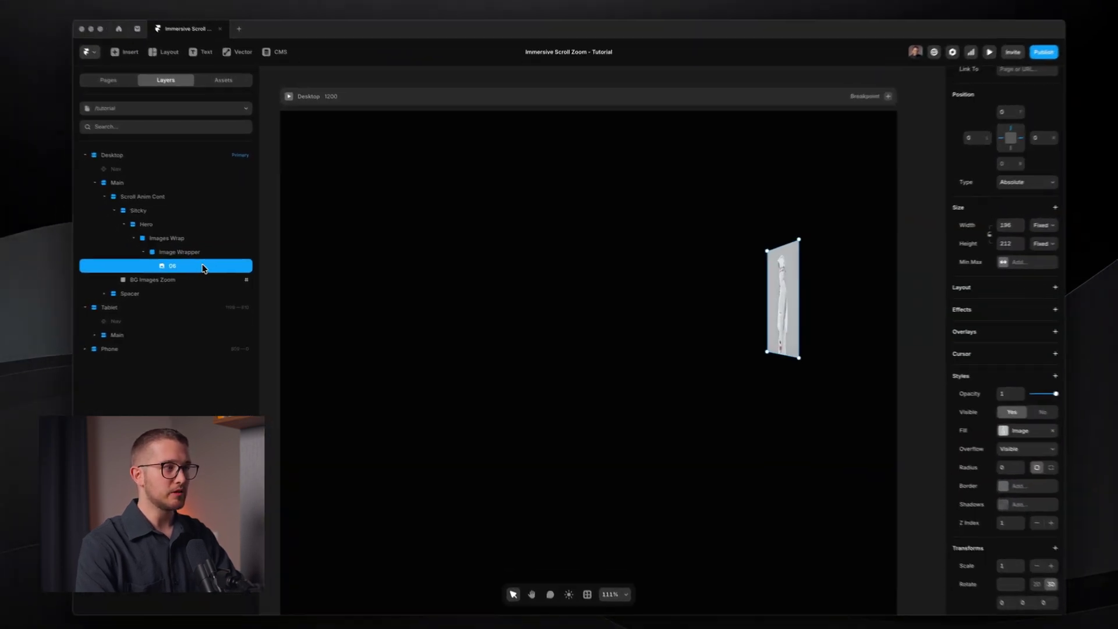
{"action": "scroll", "coordinate": [985, 516], "scroll_direction": "down", "scroll_amount": 3}
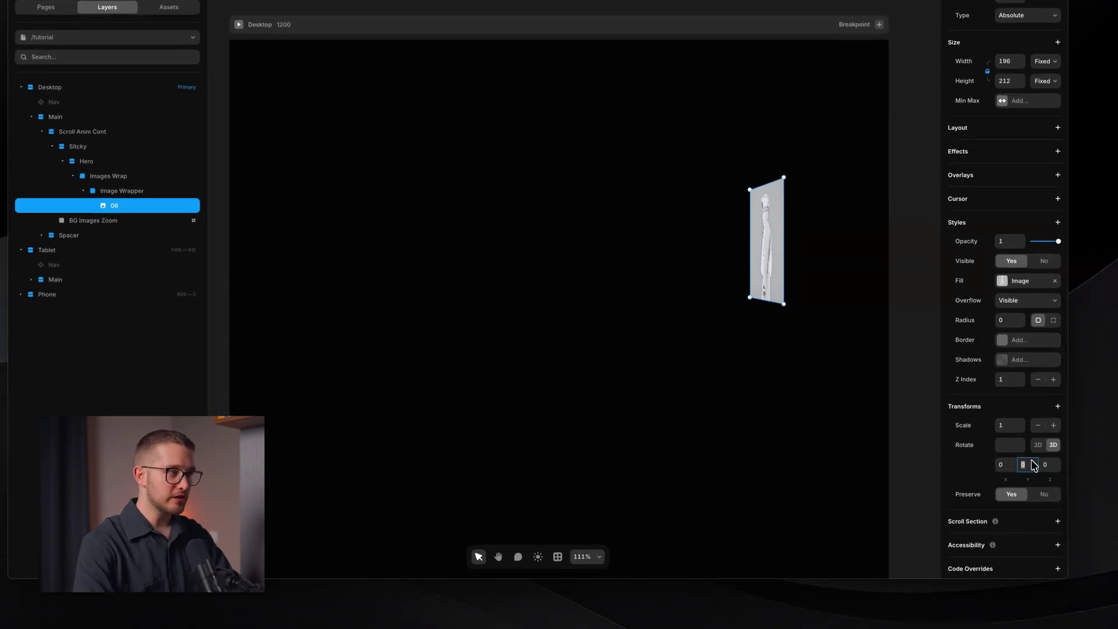
{"action": "mouse_move", "coordinate": [1032, 465]}
{"action": "left_mouse_down"}
{"action": "mouse_move", "coordinate": [1100, 465]}
{"action": "mouse_move", "coordinate": [1034, 464]}
{"action": "left_mouse_up"}
{"action": "type", "text": "90"}
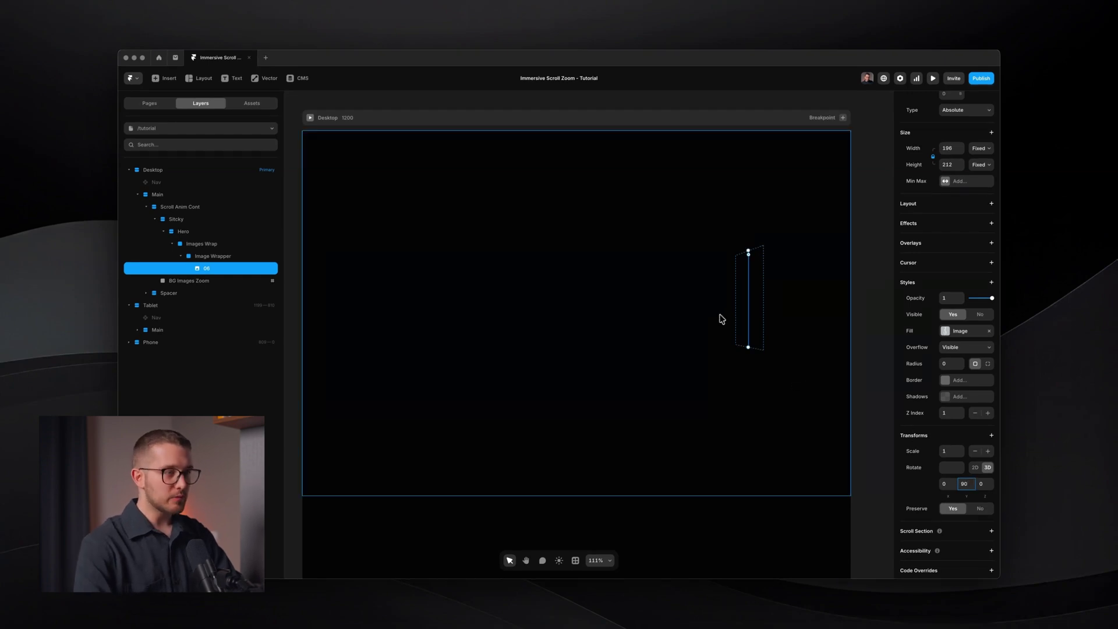
{"action": "left_click", "coordinate": [216, 256]}
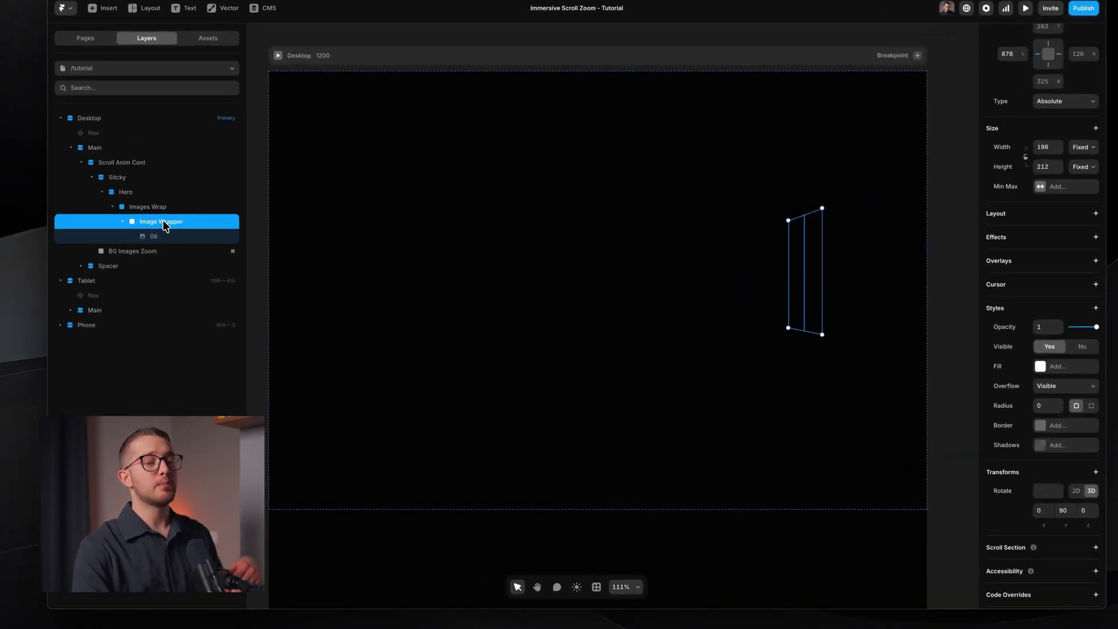
{"action": "left_click", "coordinate": [1078, 475]}
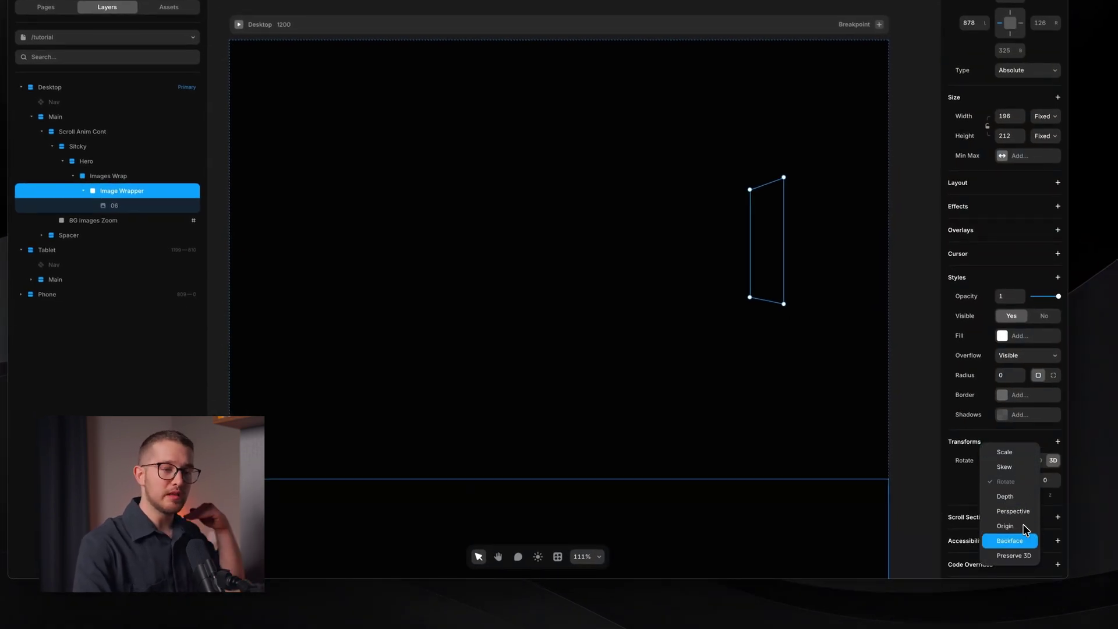
- Set Image Wrapper's Preserve 3D to Yes so photo 06 reappears inside the rotated wrapper
{"action": "left_click", "coordinate": [1020, 556]}
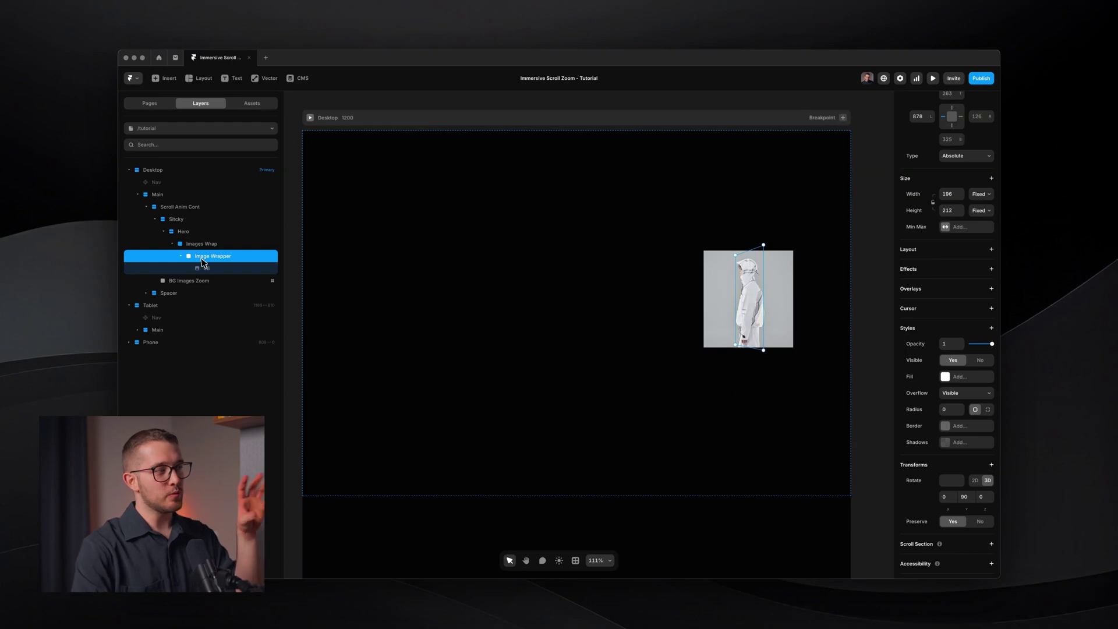
{"action": "left_click", "coordinate": [199, 244]}
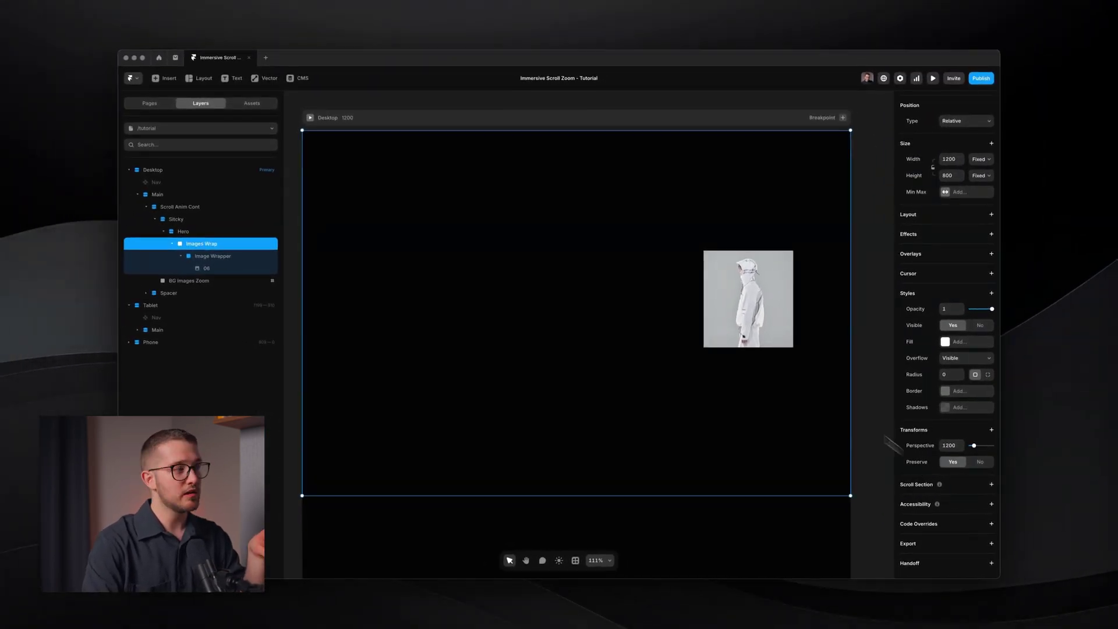
{"action": "left_click", "coordinate": [211, 256]}
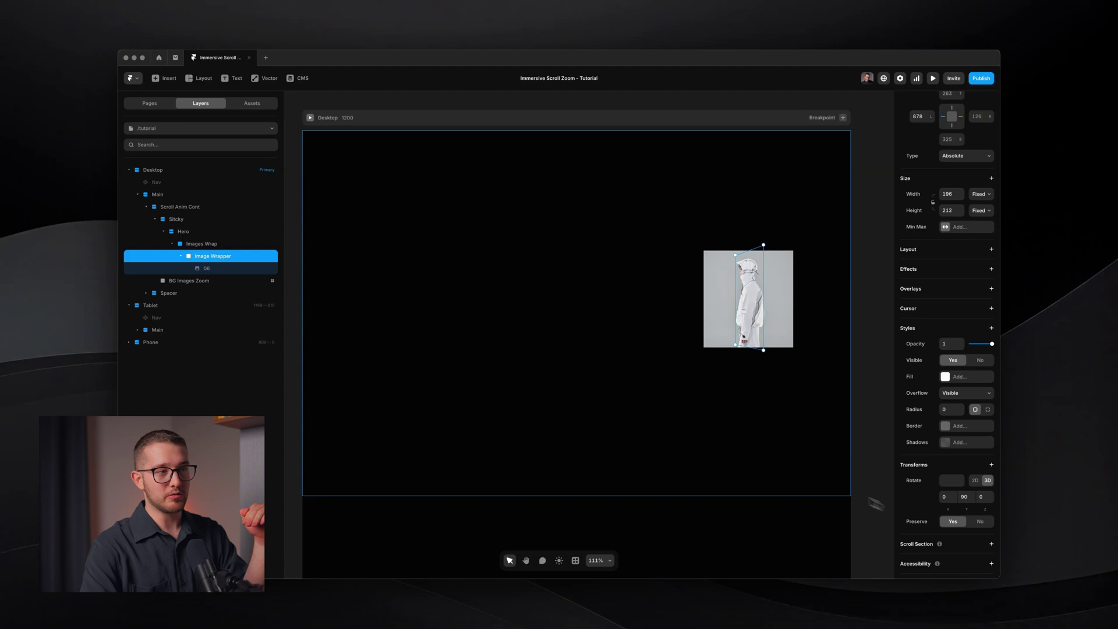
{"action": "left_click", "coordinate": [208, 272]}
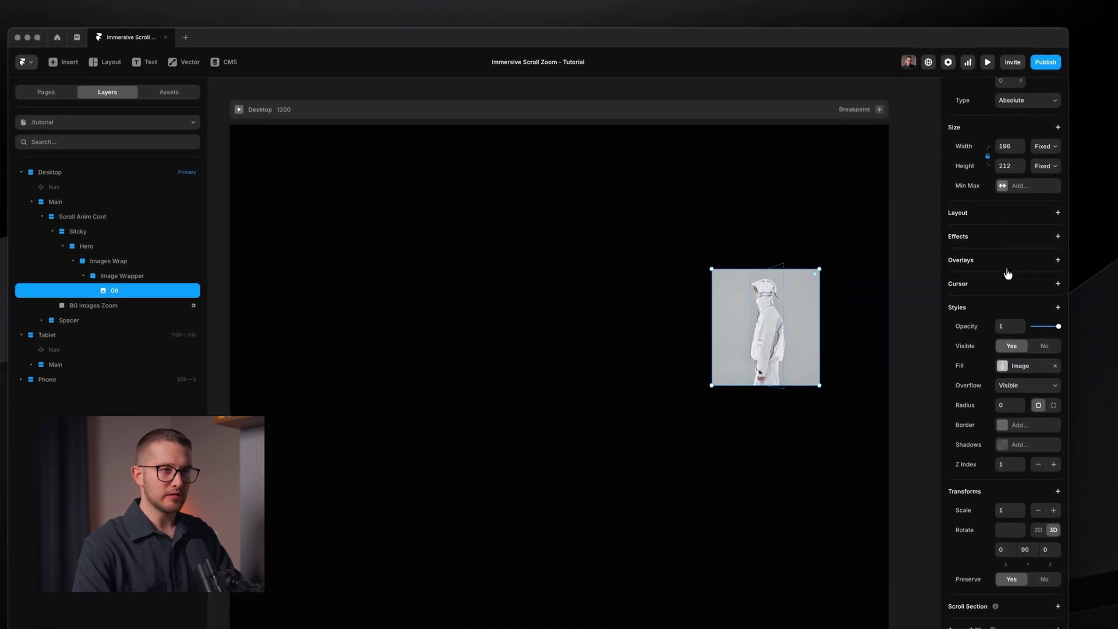
- Add a Scroll Transform to photo 06 and leave its end-state Offset X at 42
{"action": "left_click", "coordinate": [1012, 240]}
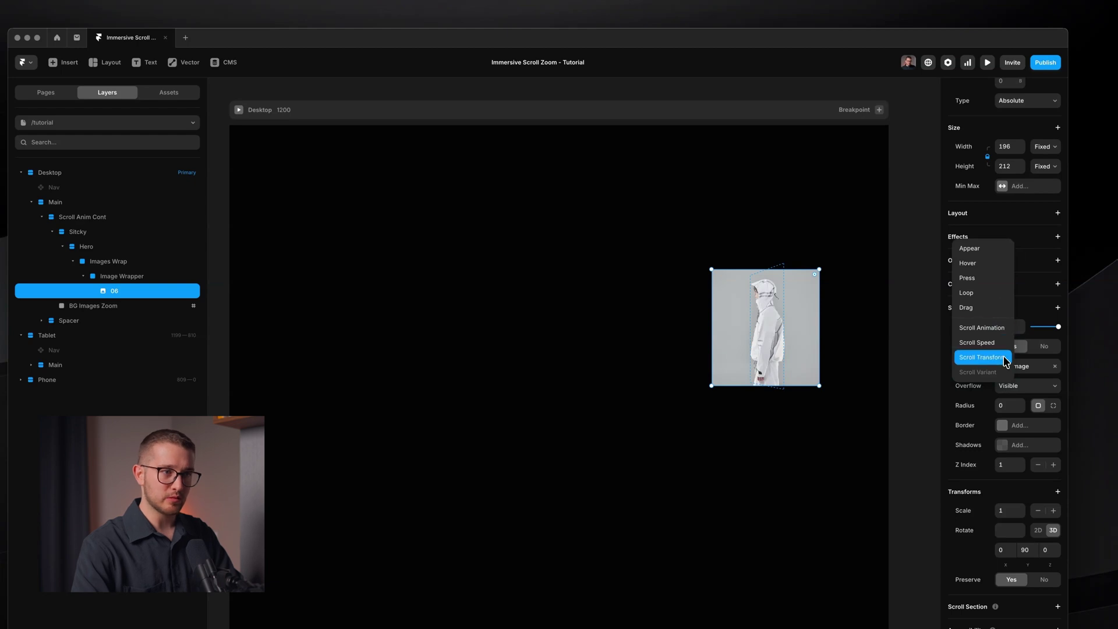
{"action": "left_click", "coordinate": [982, 357]}
{"action": "left_click_drag", "start_coordinate": [892, 258], "coordinate": [606, 160]}
{"action": "left_click", "coordinate": [899, 213]}
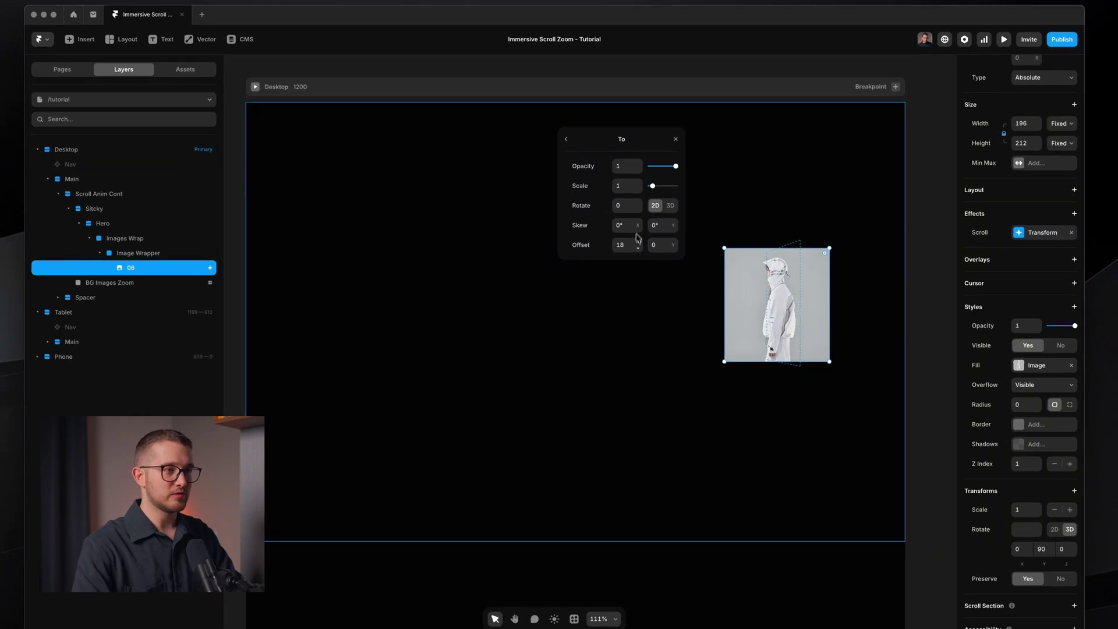
{"action": "left_click_drag", "start_coordinate": [636, 233], "coordinate": [647, 307]}
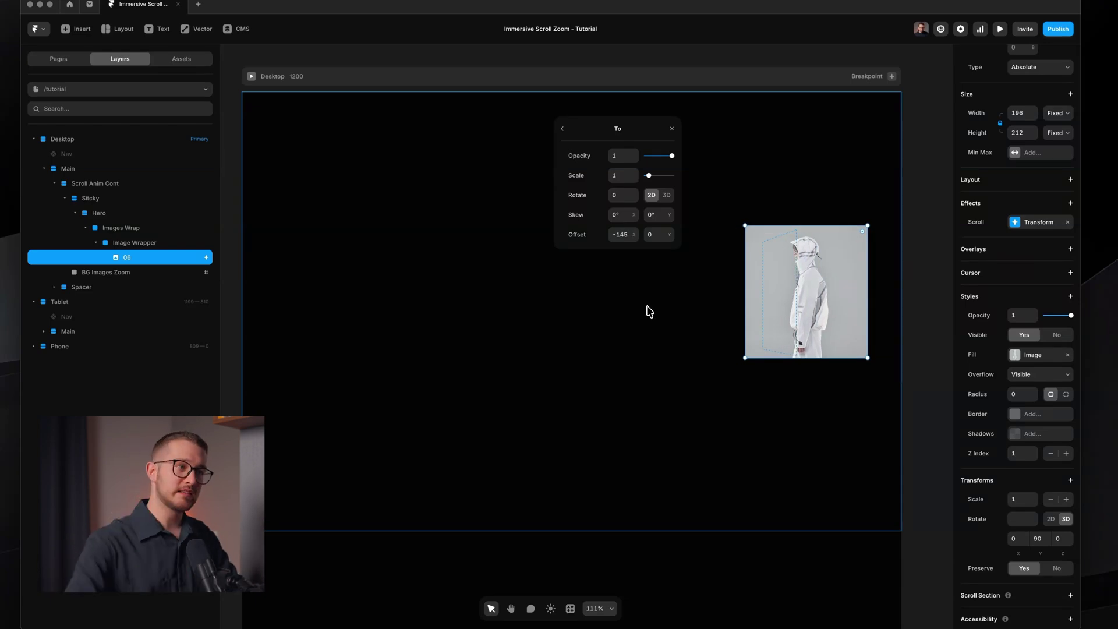
{"action": "left_click_drag", "start_coordinate": [636, 238], "coordinate": [219, 223]}
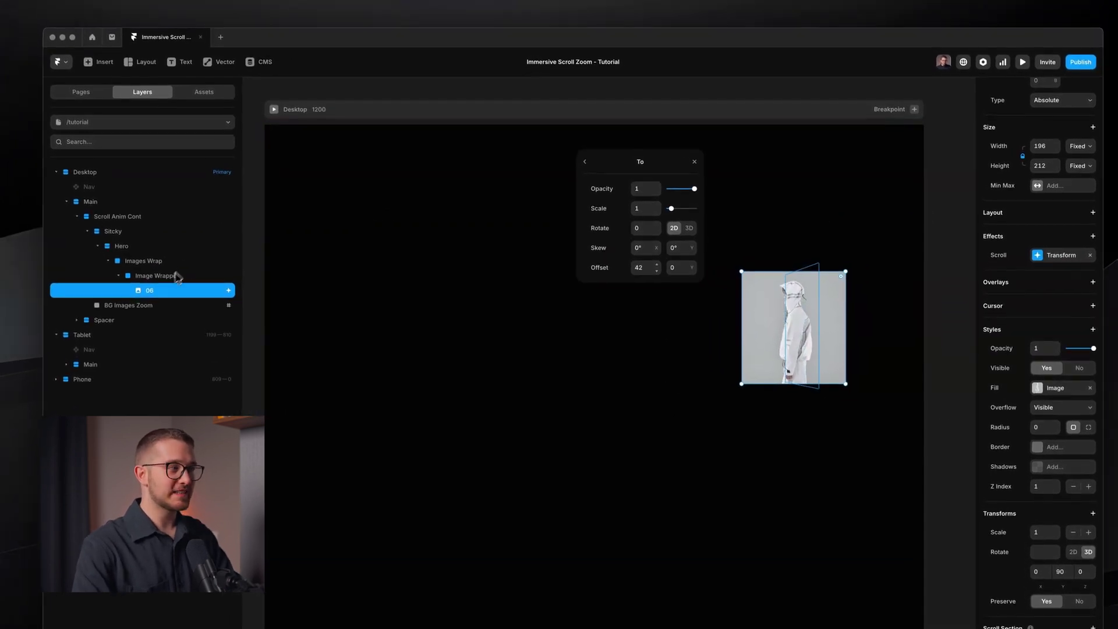
{"action": "left_click", "coordinate": [169, 270]}
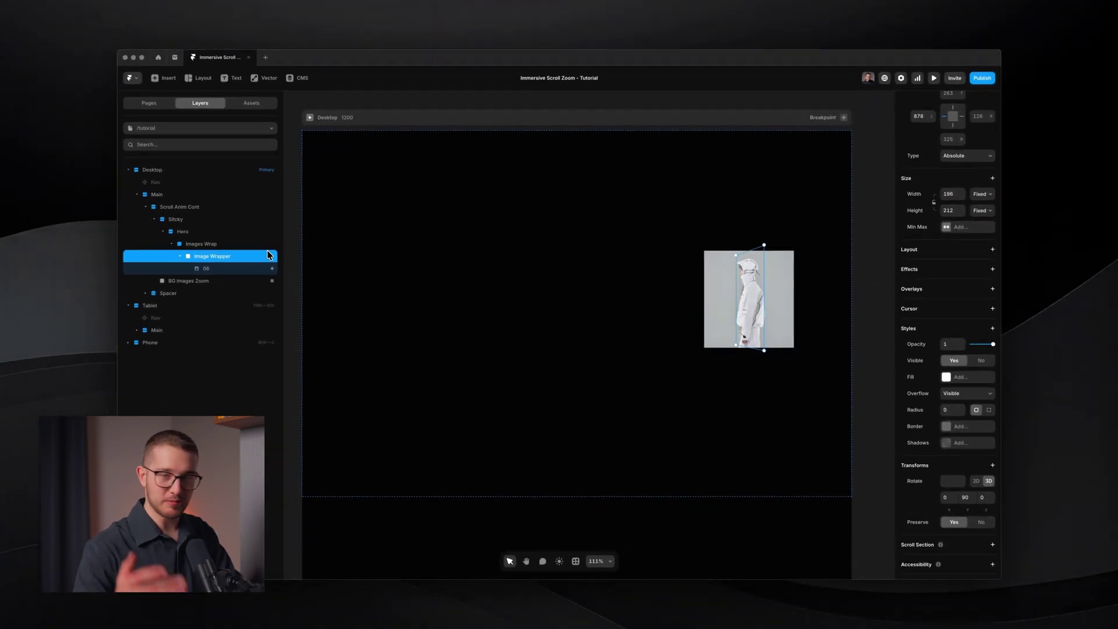
- Duplicate Image Wrapper, move the copy to the left, and set its Y rotation to 0
{"action": "key", "text": "super+d"}
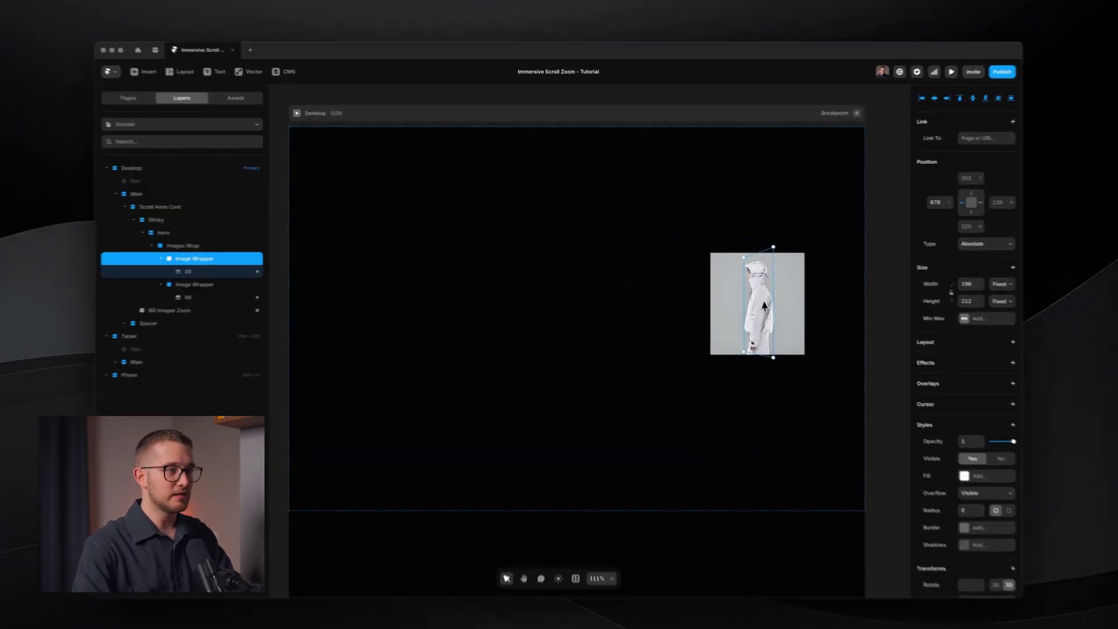
{"action": "left_click_drag", "start_coordinate": [751, 299], "coordinate": [383, 316]}
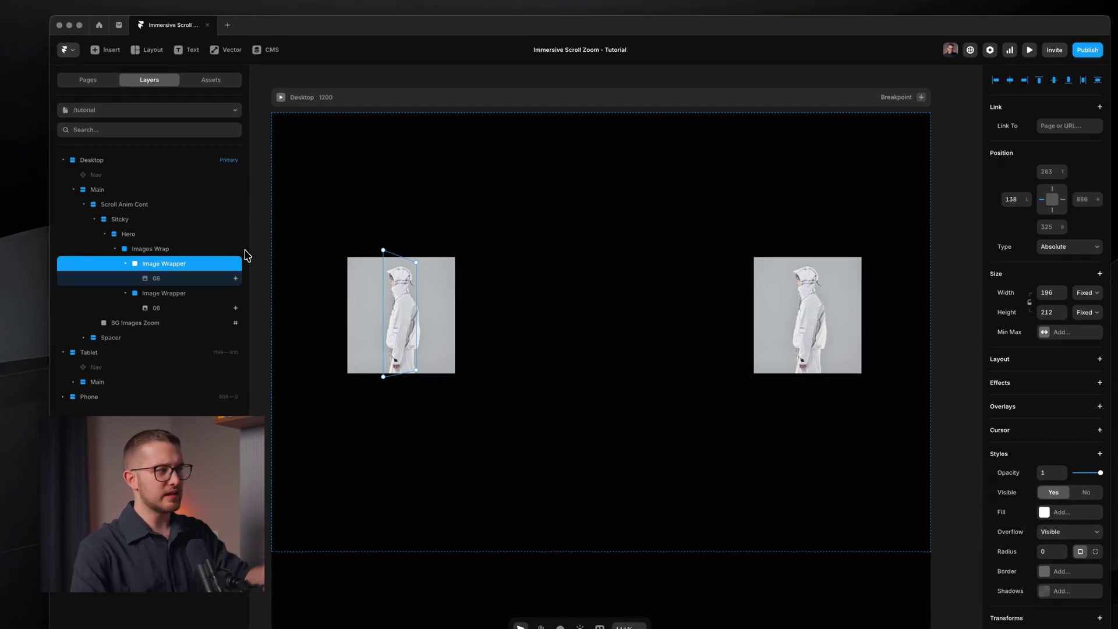
{"action": "scroll", "coordinate": [1042, 515], "scroll_direction": "down", "scroll_amount": 3}
{"action": "left_click", "coordinate": [1026, 429]}
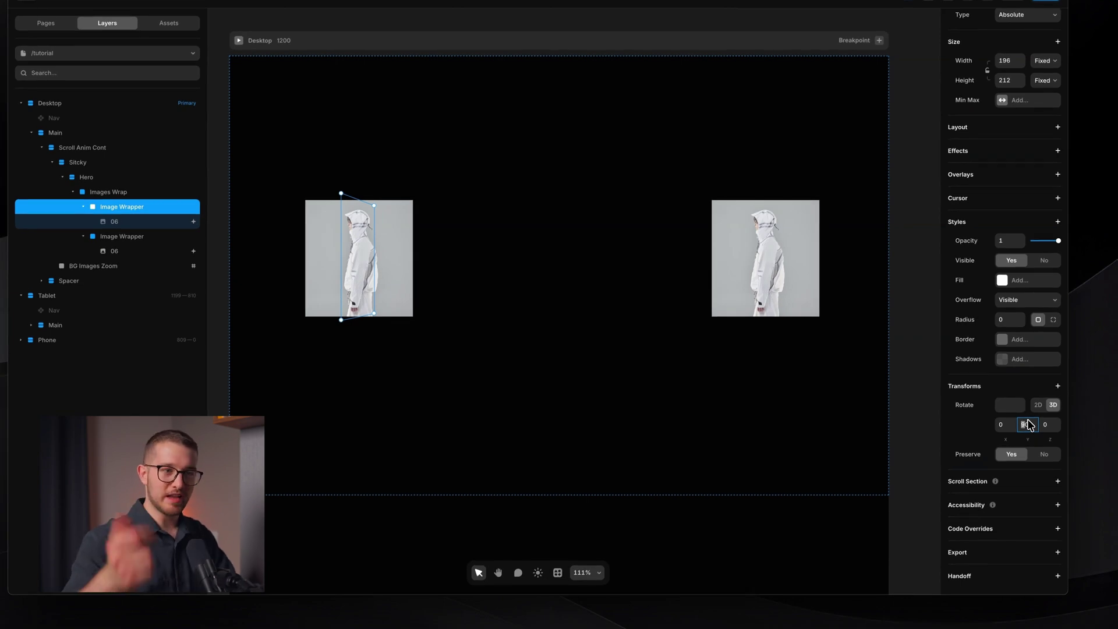
{"action": "key", "text": "Return"}
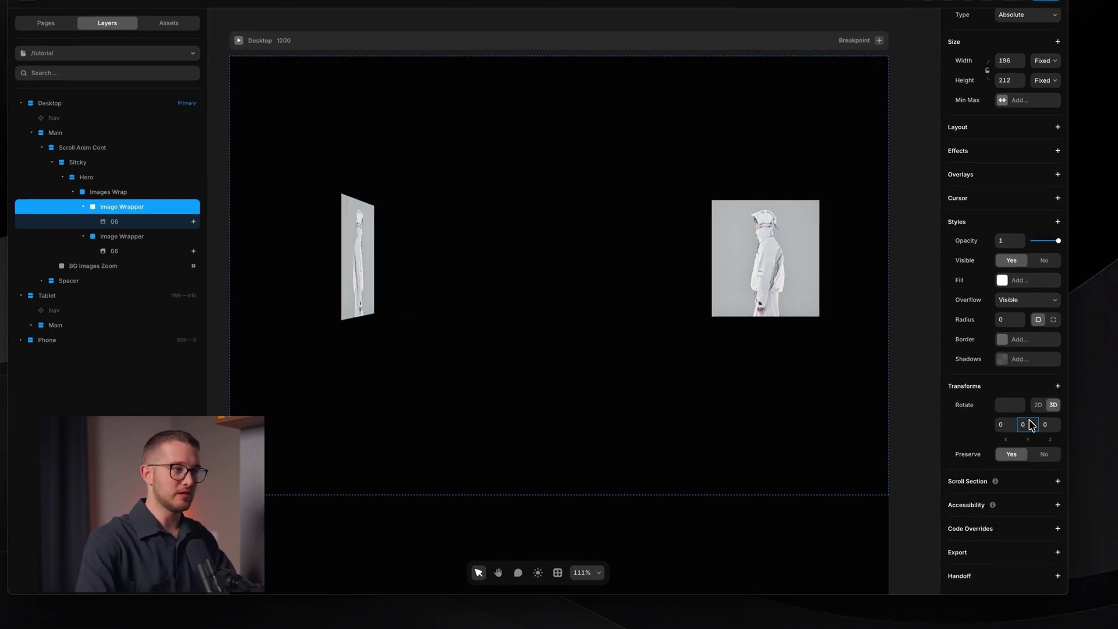
- Set the copied photo 06's Y rotation to 0 and adjust its Scroll Transform end offset
{"action": "left_click", "coordinate": [174, 221]}
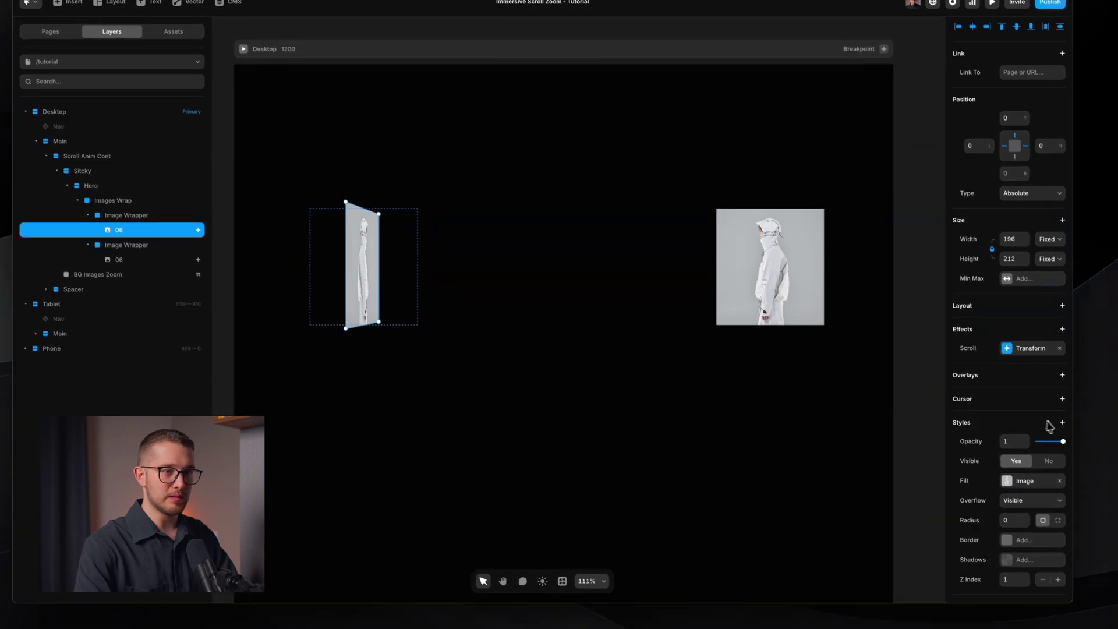
{"action": "scroll", "coordinate": [1083, 466], "scroll_direction": "down", "scroll_amount": 4}
{"action": "left_click", "coordinate": [1061, 478]}
{"action": "type", "text": "0"}
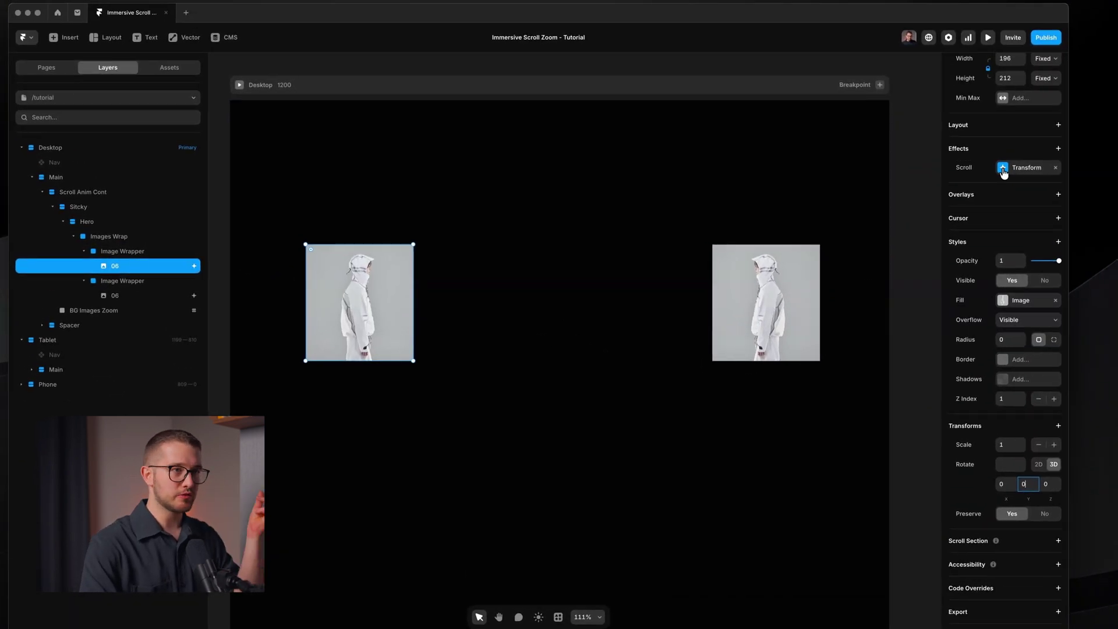
{"action": "left_click", "coordinate": [1003, 170]}
{"action": "left_click", "coordinate": [891, 237]}
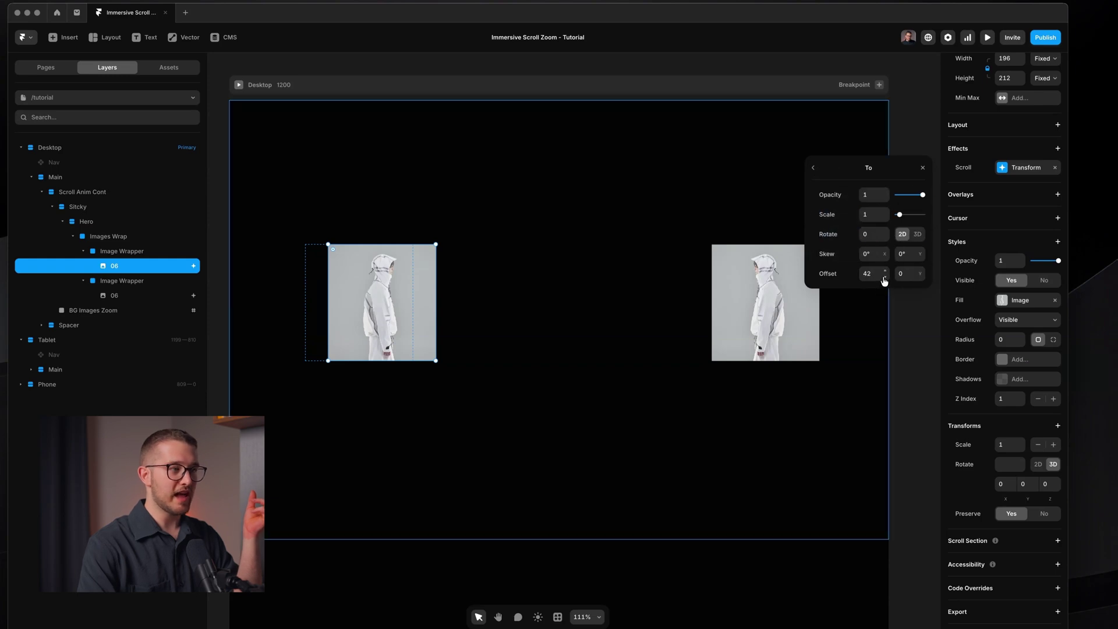
{"action": "left_click_drag", "start_coordinate": [885, 281], "coordinate": [892, 224]}
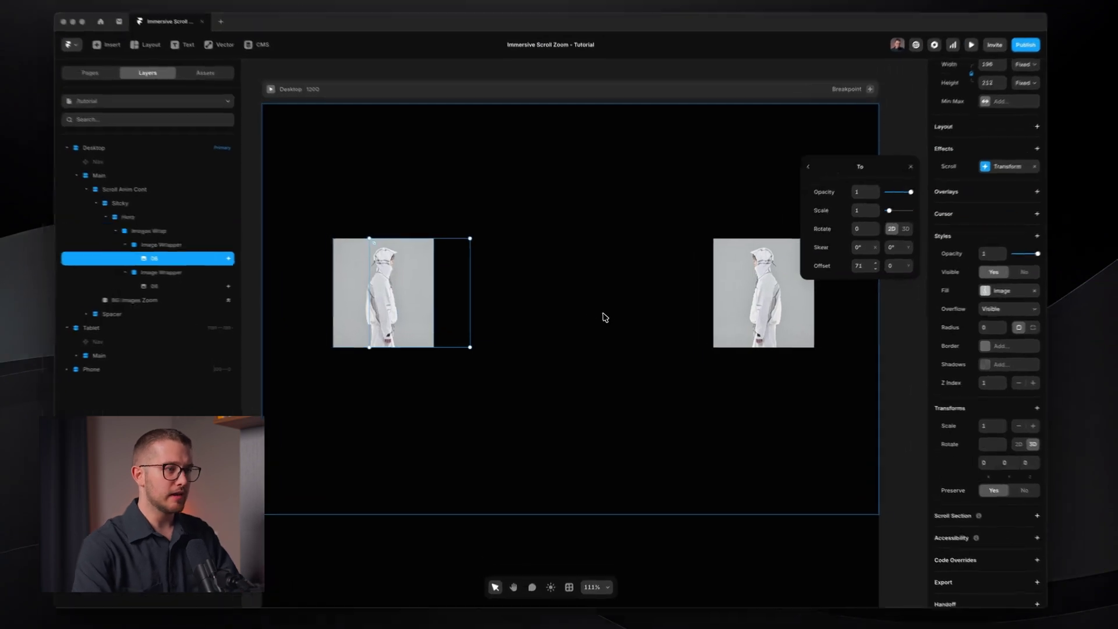
- Dismiss the To offset popover and select the Images Wrap group holding the two photos
{"action": "left_click", "coordinate": [613, 313]}
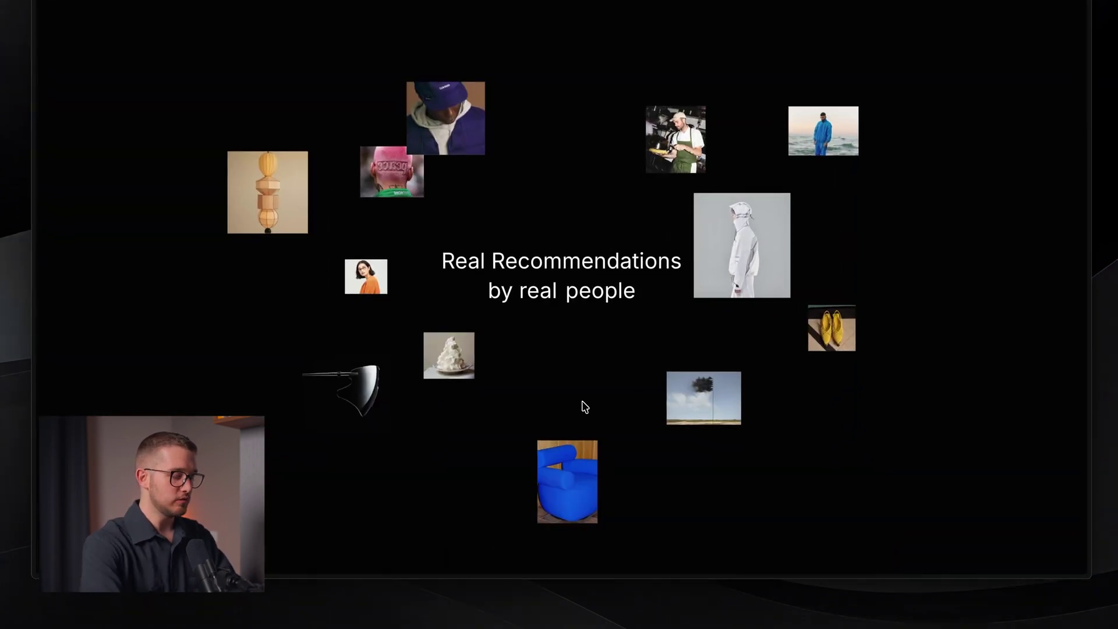
- Search Google for '3d axis'
{"action": "key", "text": "super+t"}
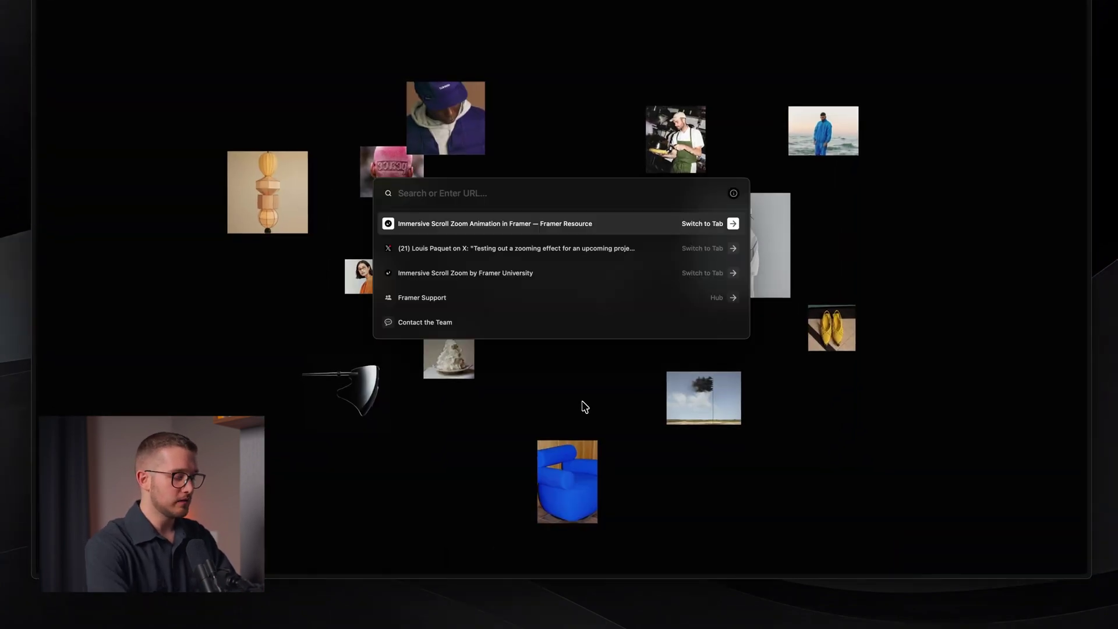
{"action": "type", "text": "3d axis"}
{"action": "key", "text": "Return"}
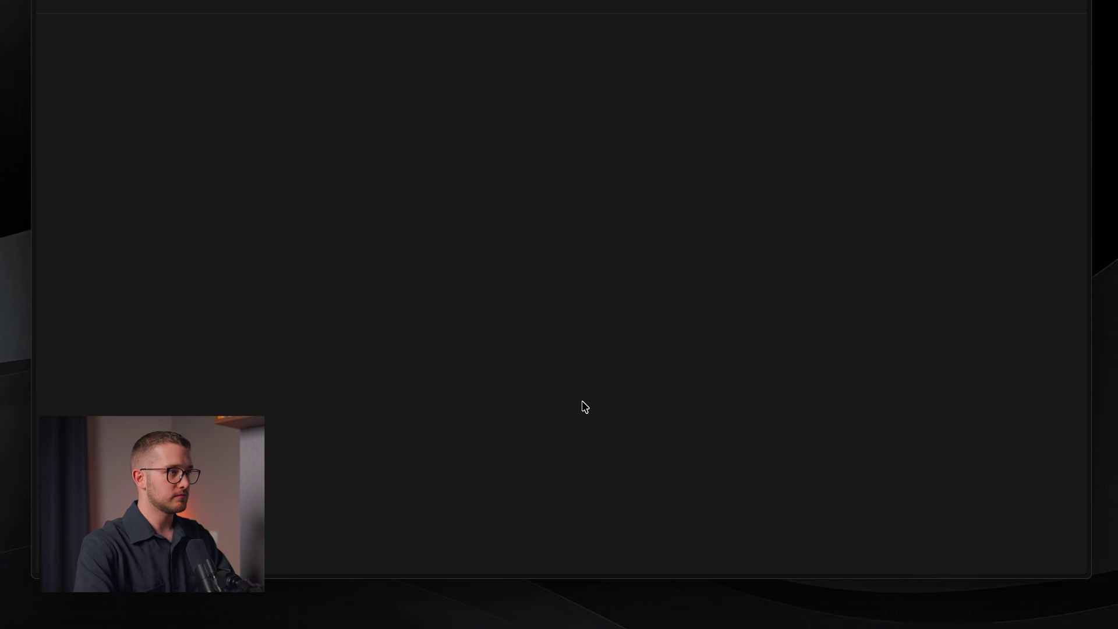
- Preview the 3rd-axis and 3D coordinate grid diagrams, then return to Framer
{"action": "left_click", "coordinate": [312, 210]}
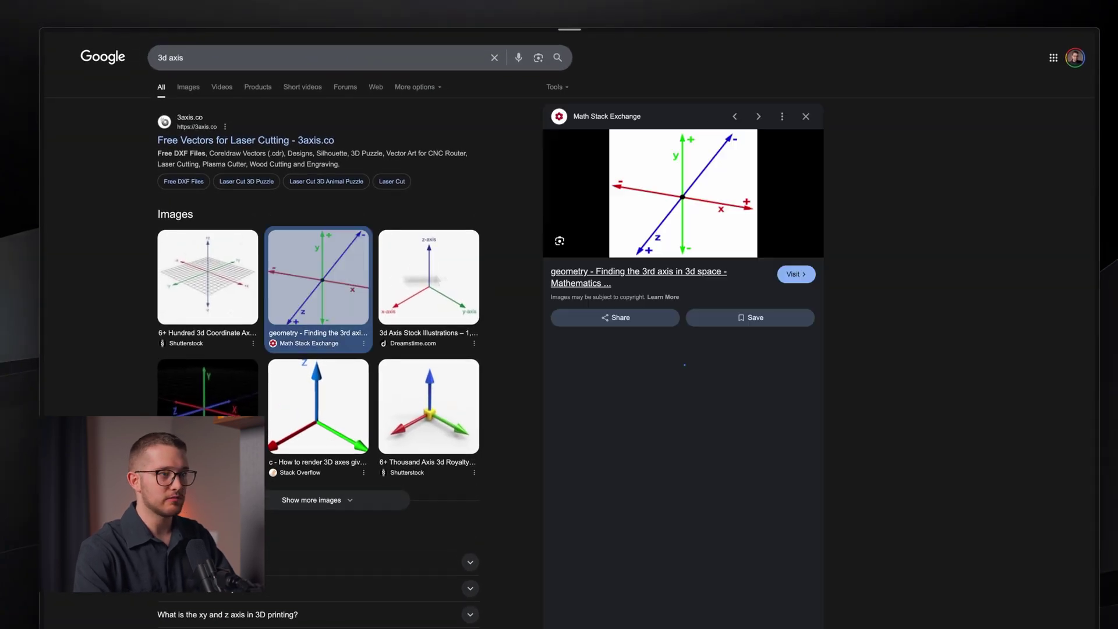
{"action": "left_click", "coordinate": [222, 265]}
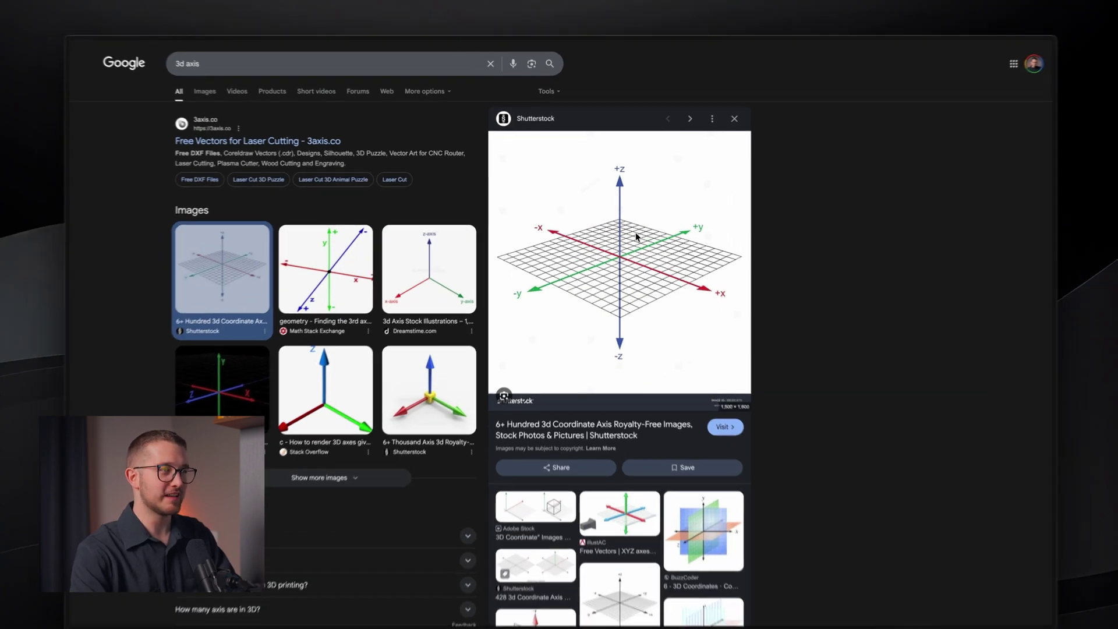
{"action": "left_click", "coordinate": [713, 123]}
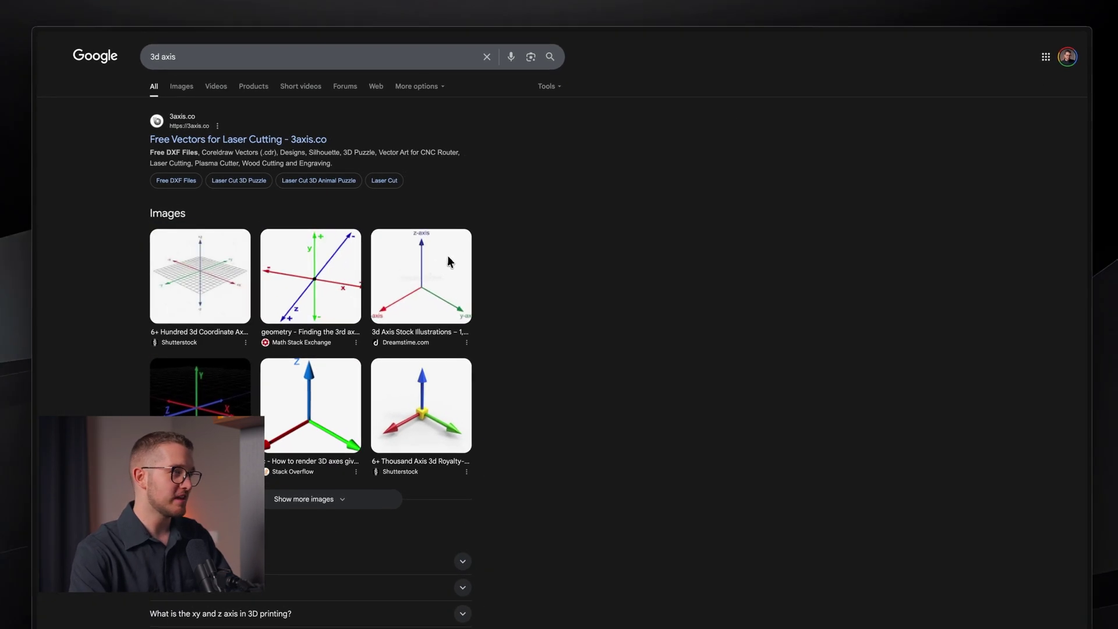
{"action": "left_click", "coordinate": [326, 279]}
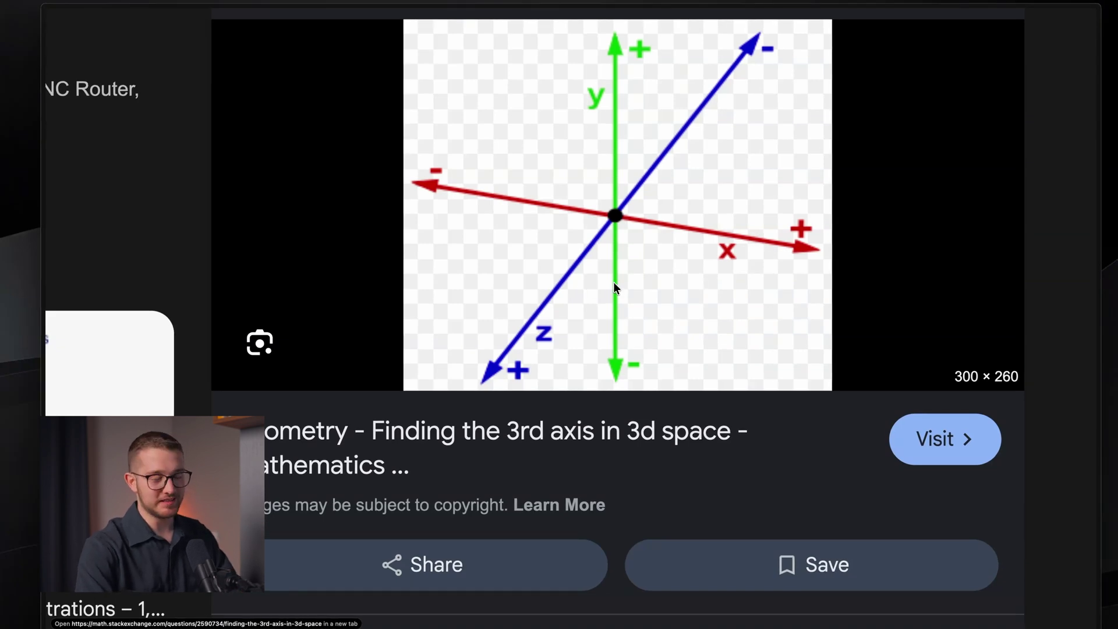
{"action": "key", "text": "super+Tab"}
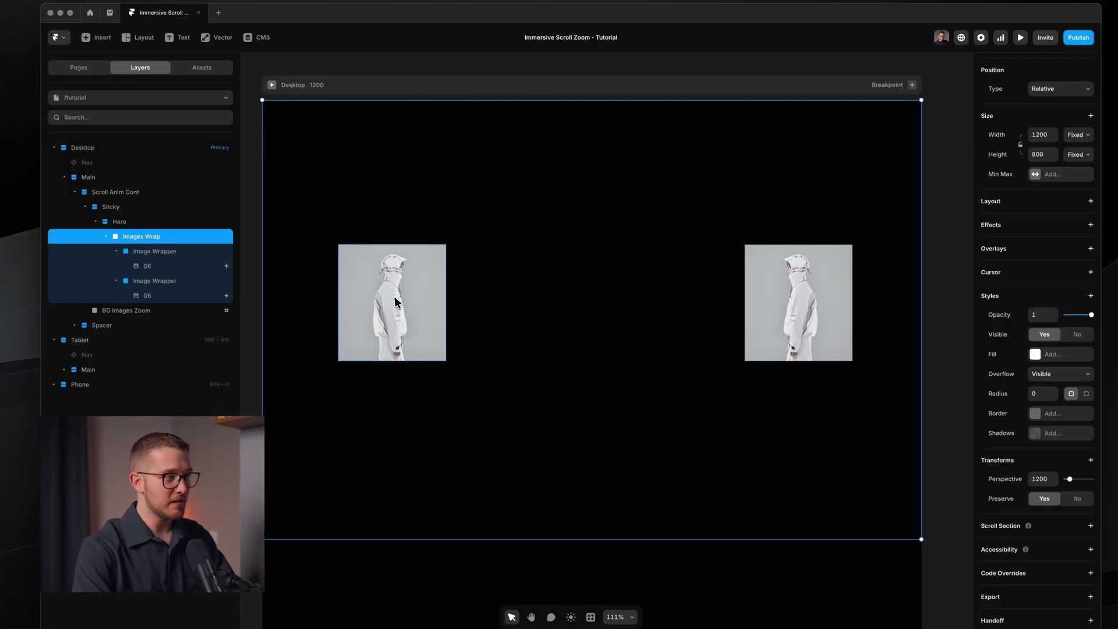
- Inspect both photos' scroll-transform end offsets, bringing the right photo's offset back near zero
{"action": "double_click", "coordinate": [395, 299]}
{"action": "left_click", "coordinate": [1049, 168]}
{"action": "left_click", "coordinate": [927, 235]}
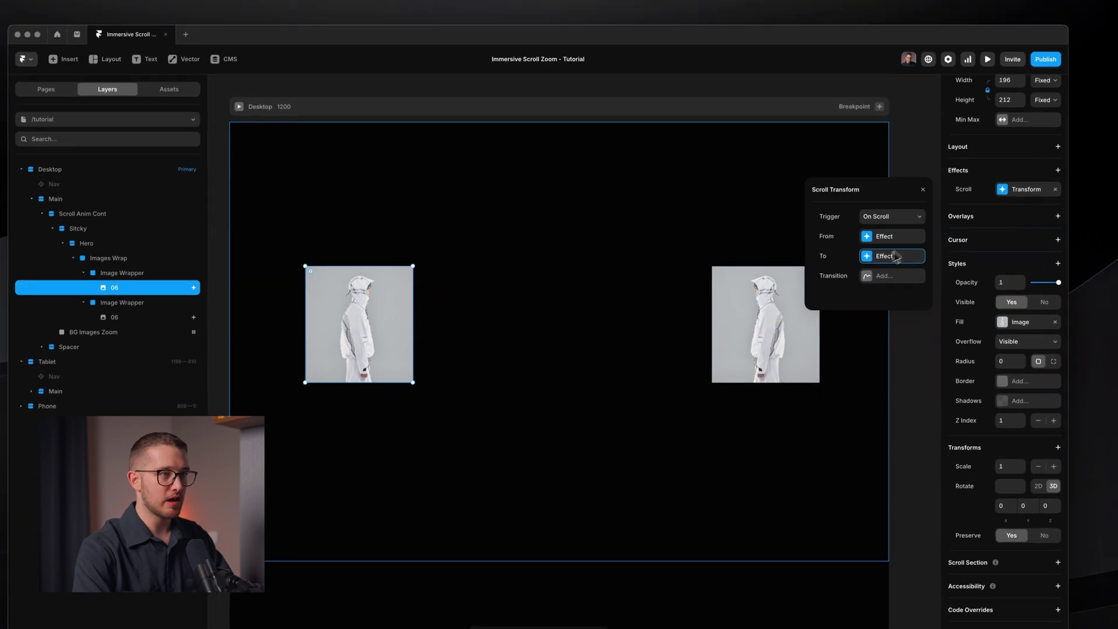
{"action": "left_click", "coordinate": [896, 257]}
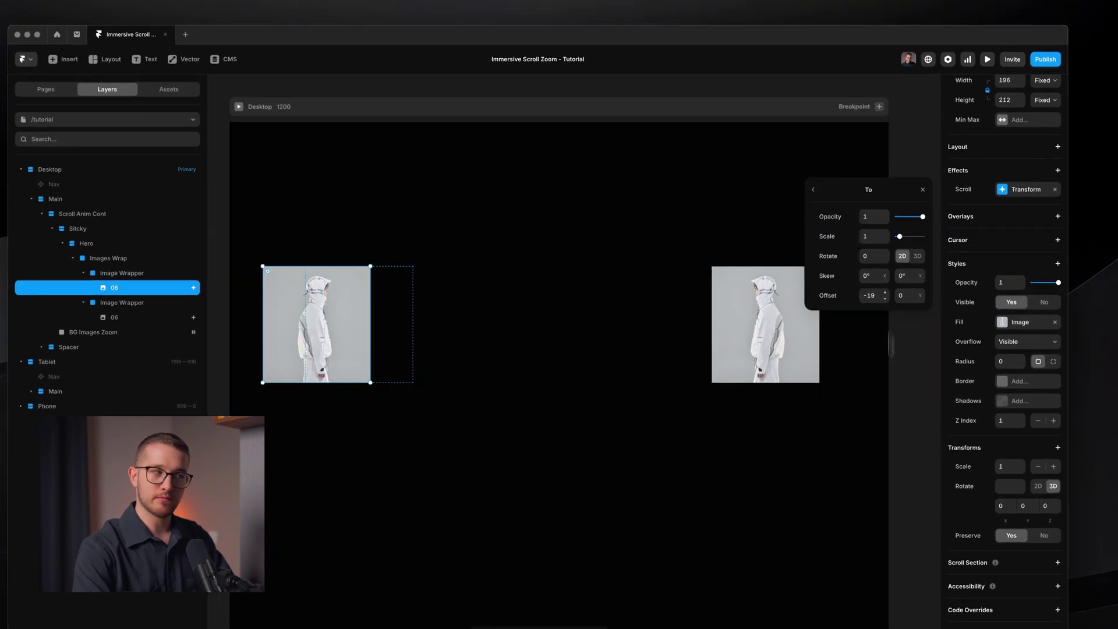
{"action": "left_click", "coordinate": [786, 337]}
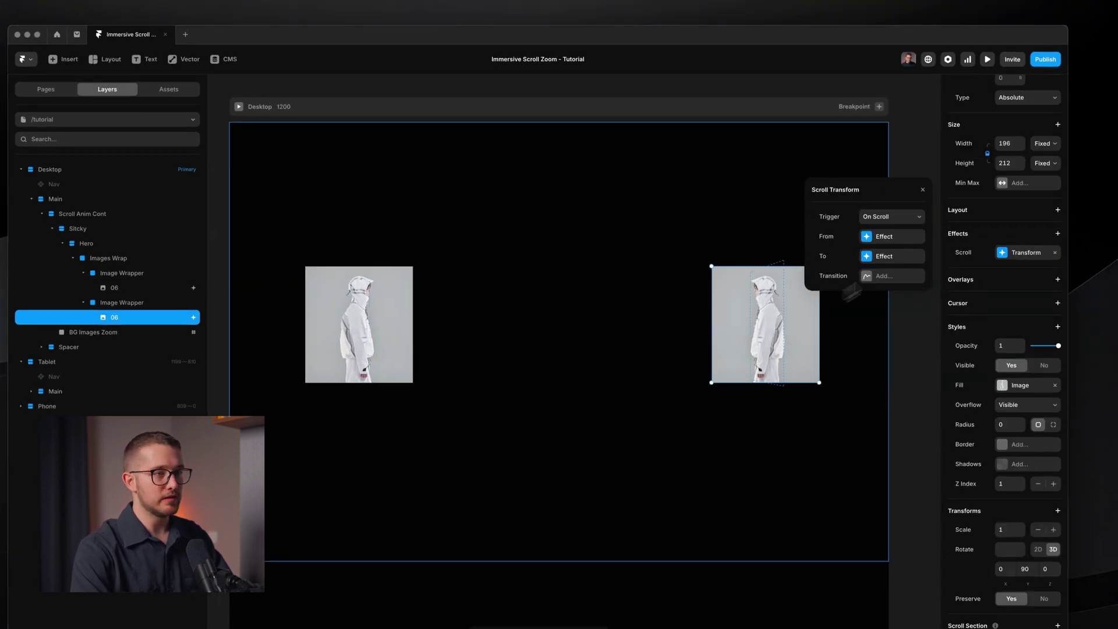
{"action": "left_click", "coordinate": [895, 257]}
{"action": "left_click_drag", "start_coordinate": [885, 295], "coordinate": [884, 253]}
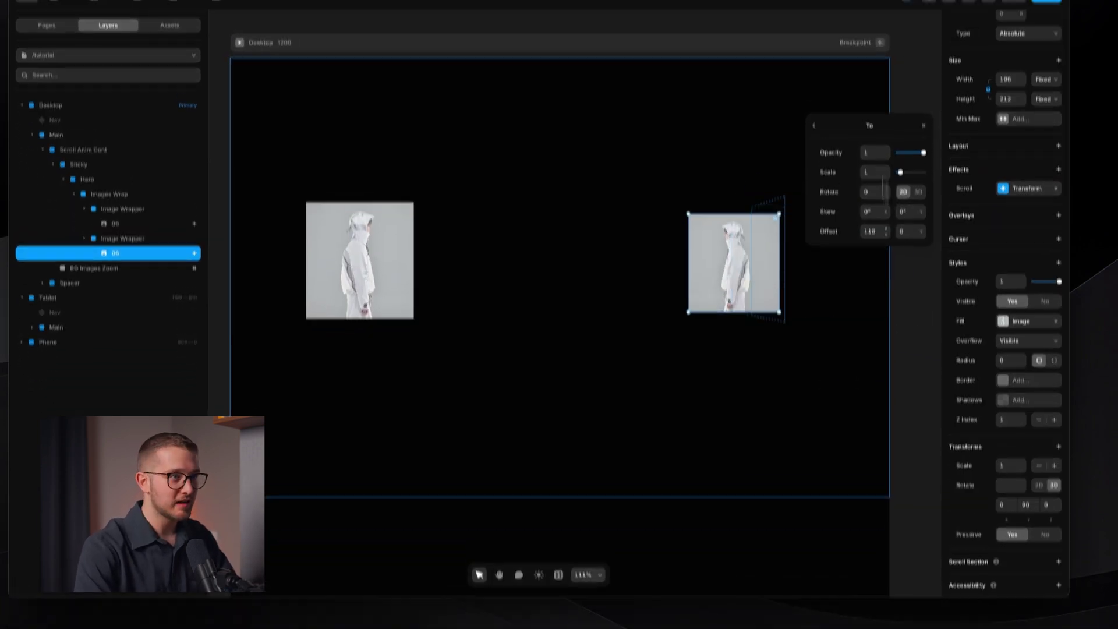
{"action": "left_click_drag", "start_coordinate": [883, 193], "coordinate": [889, 260]}
{"action": "left_click", "coordinate": [923, 126]}
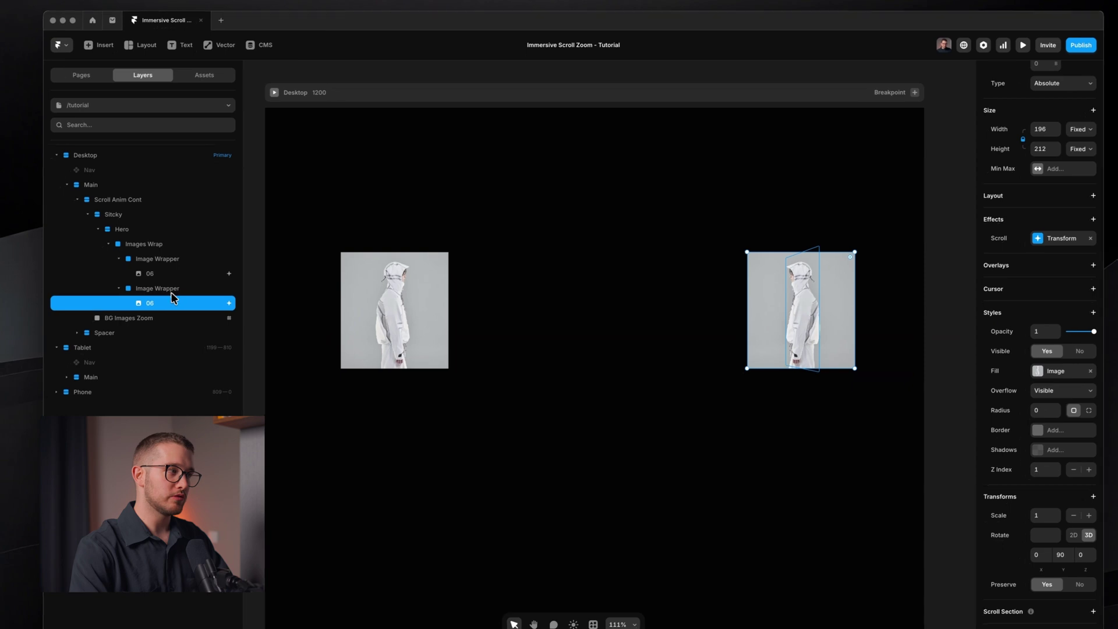
- Select the right photo's wrapper and edit its Y rotation, entering 100
{"action": "left_click", "coordinate": [172, 290]}
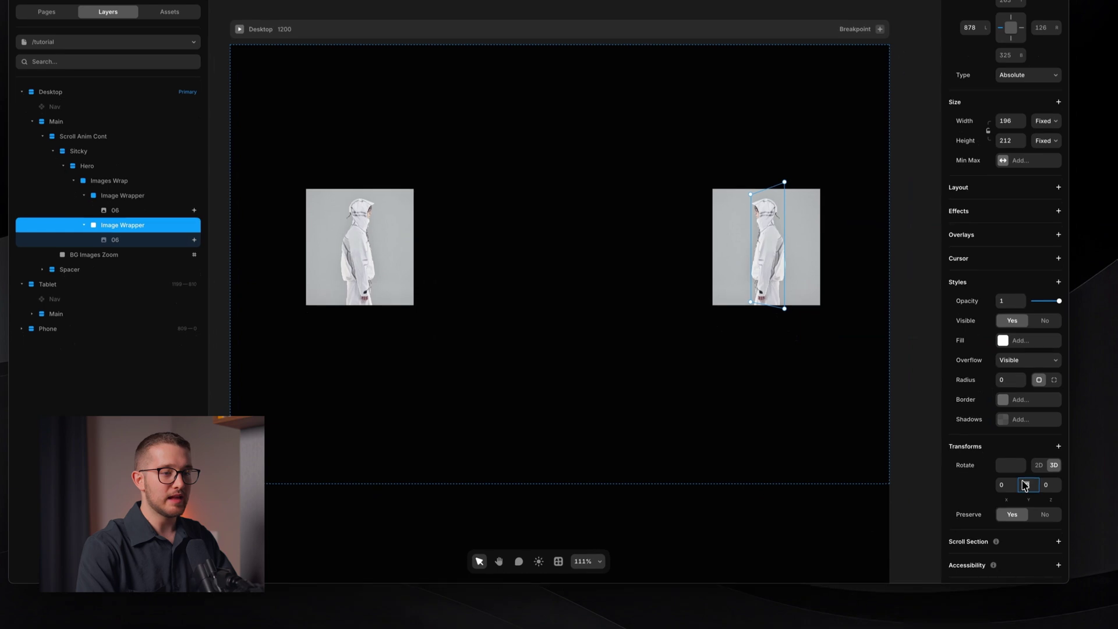
{"action": "left_click", "coordinate": [1065, 545]}
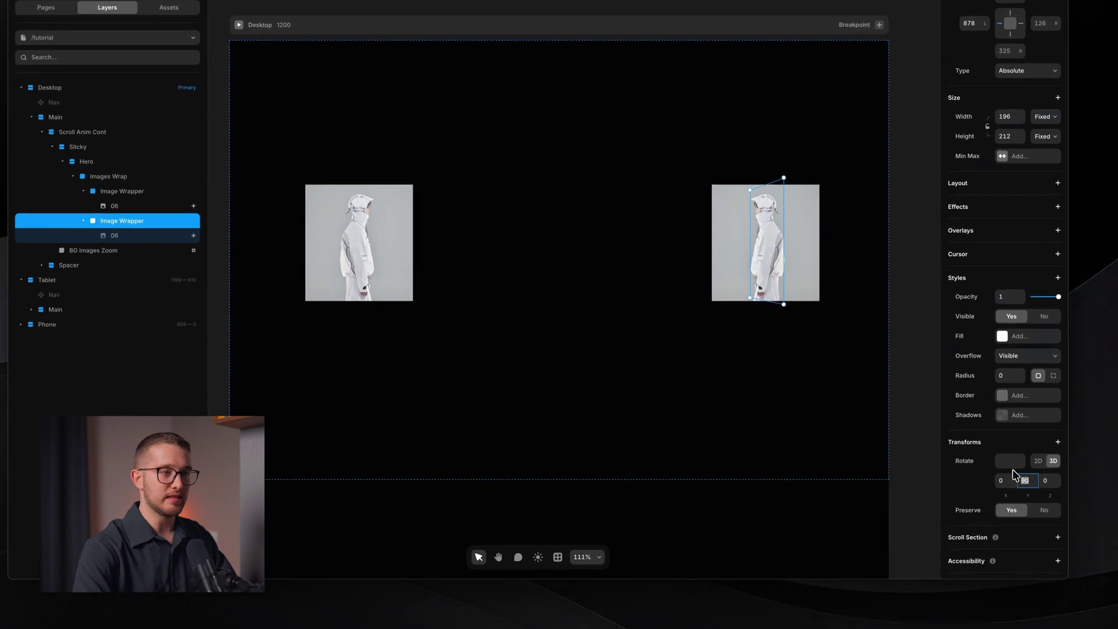
{"action": "type", "text": "100"}
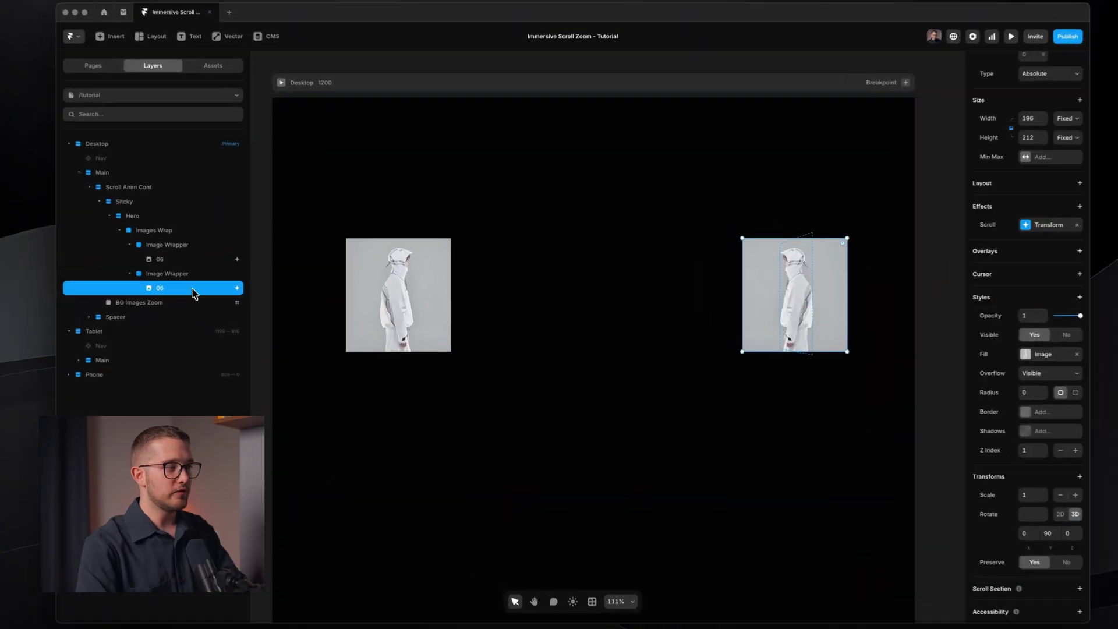
{"action": "left_click", "coordinate": [1048, 533]}
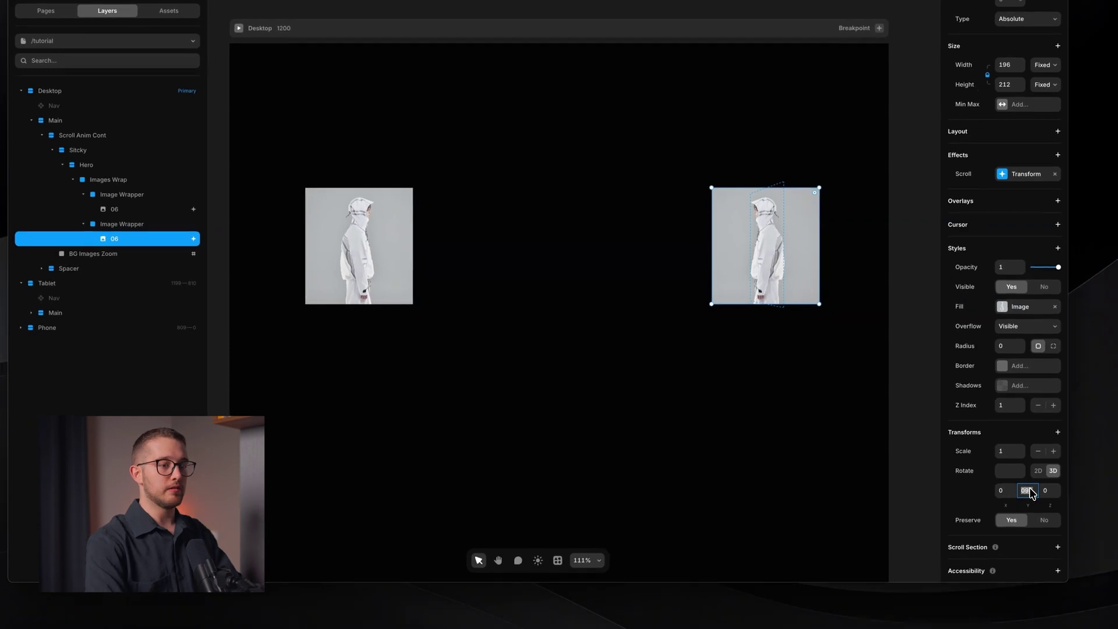
- Set the Y rotation to 0 and shift the right photo's scroll-transform end offset sideways
{"action": "type", "text": "0"}
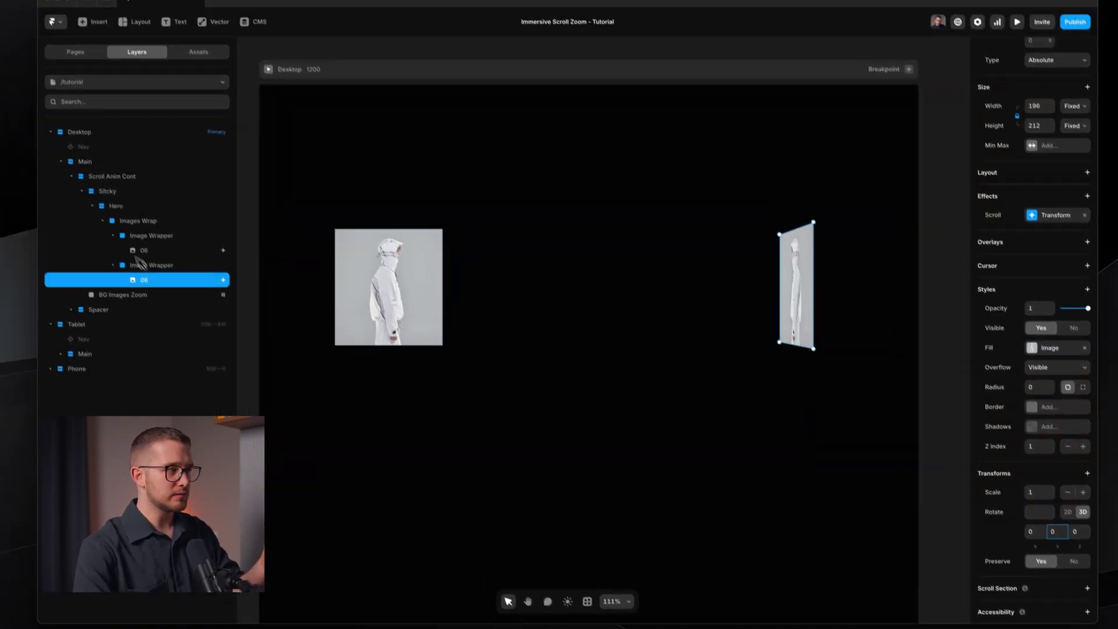
{"action": "left_click", "coordinate": [121, 224]}
{"action": "left_click", "coordinate": [126, 239]}
{"action": "left_click", "coordinate": [1041, 202]}
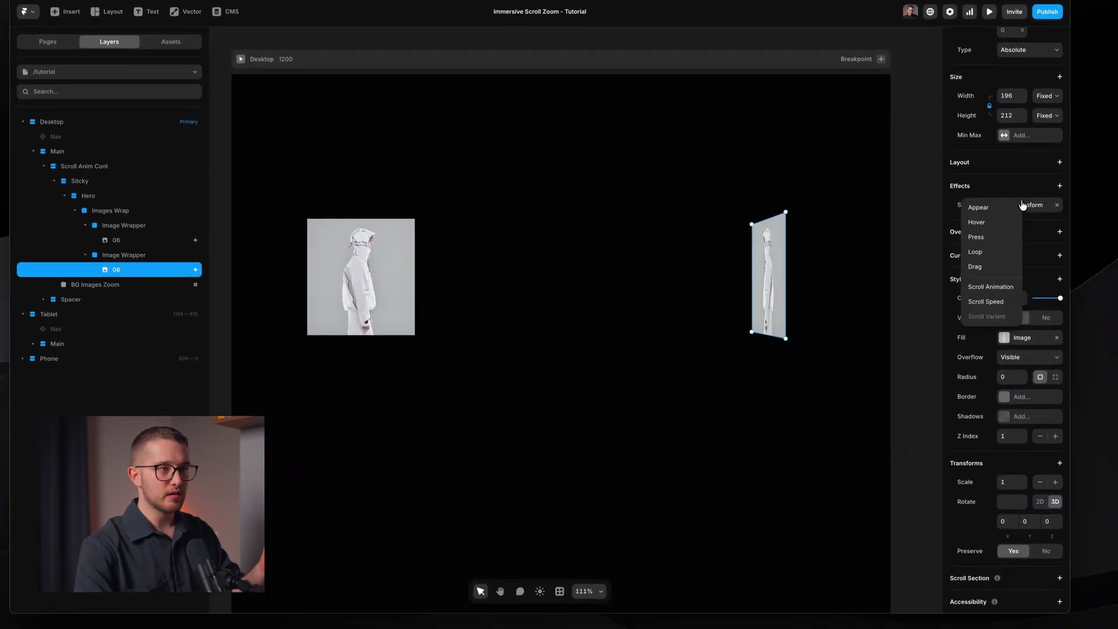
{"action": "left_click", "coordinate": [1047, 216]}
{"action": "left_click", "coordinate": [1047, 216]}
{"action": "left_click", "coordinate": [881, 272]}
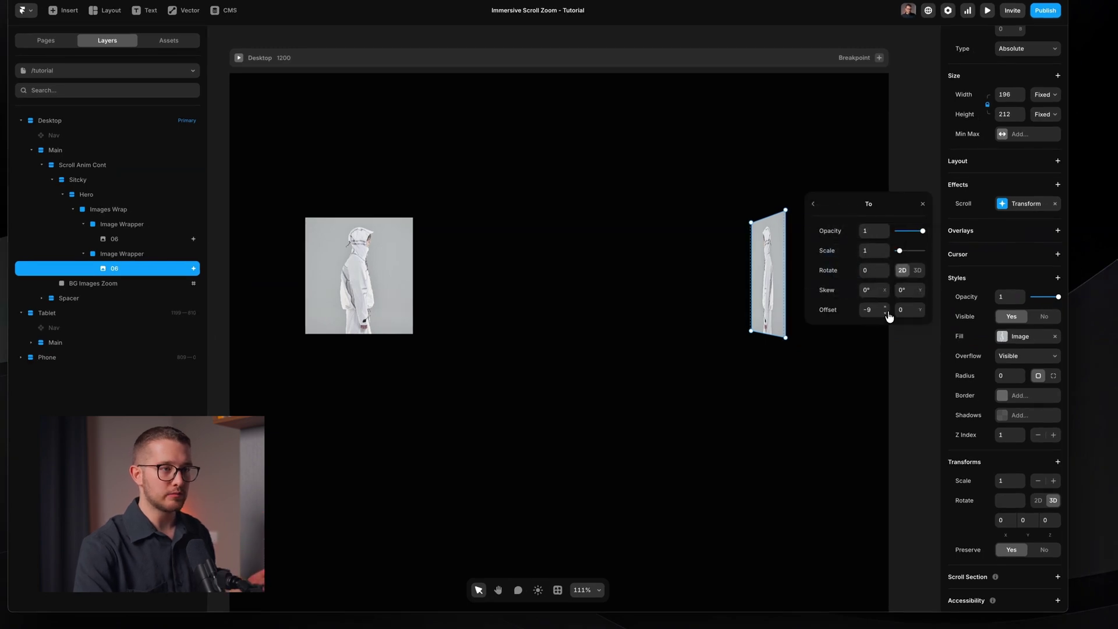
{"action": "left_click_drag", "start_coordinate": [885, 309], "coordinate": [911, 373]}
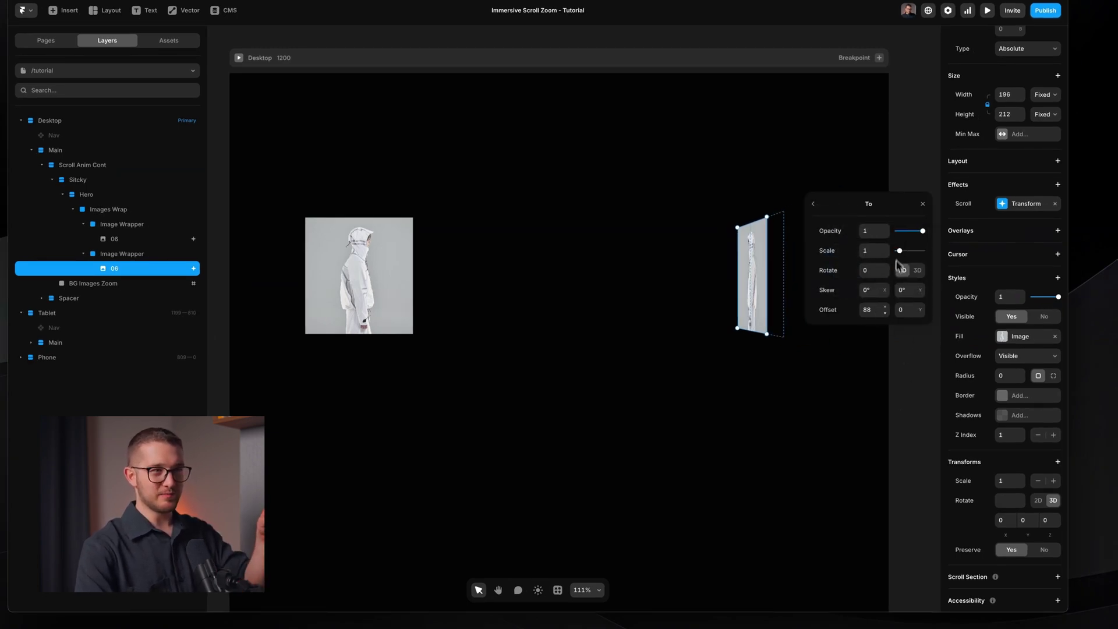
{"action": "left_click_drag", "start_coordinate": [897, 261], "coordinate": [910, 228]}
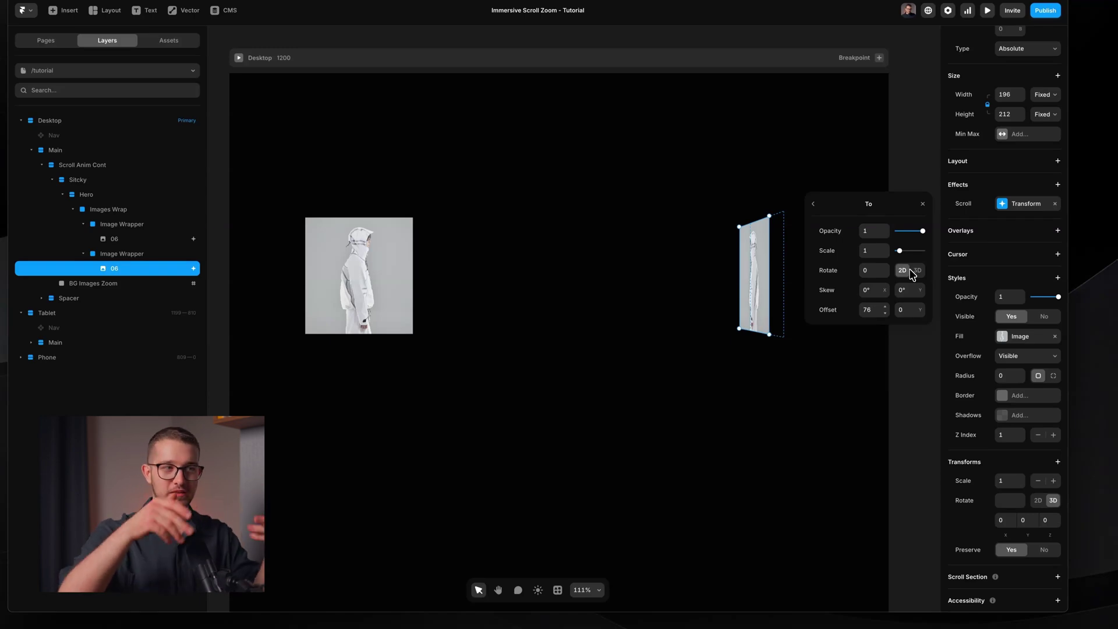
- Raise the right photo's Y rotation to 90 and push its end X offset to 488
{"action": "left_click", "coordinate": [1024, 521]}
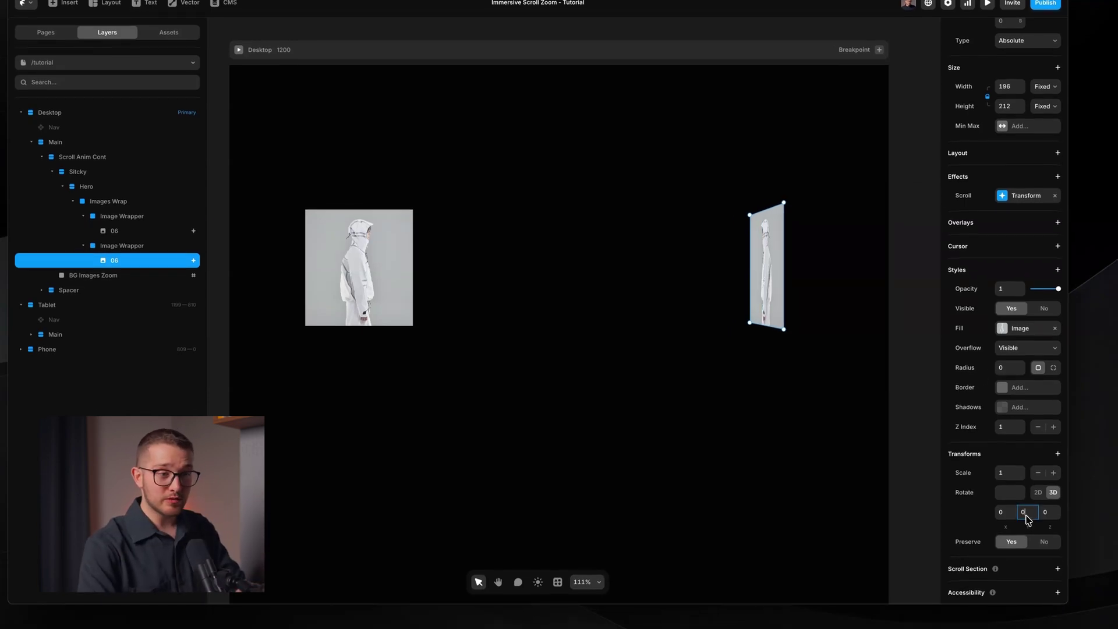
{"action": "key", "text": "shift+Up"}
{"action": "key", "text": "shift+Up"}
{"action": "key", "text": "shift+Up"}
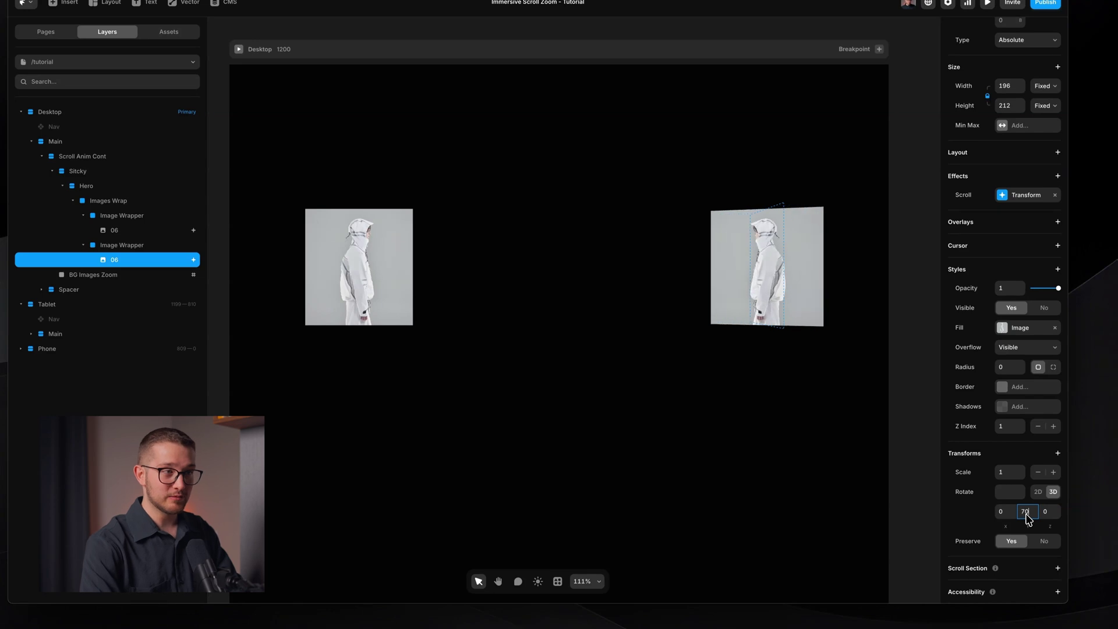
{"action": "left_click", "coordinate": [1004, 196]}
{"action": "left_click", "coordinate": [883, 264]}
{"action": "left_click_drag", "start_coordinate": [886, 348], "coordinate": [905, 191]}
{"action": "left_click", "coordinate": [922, 228]}
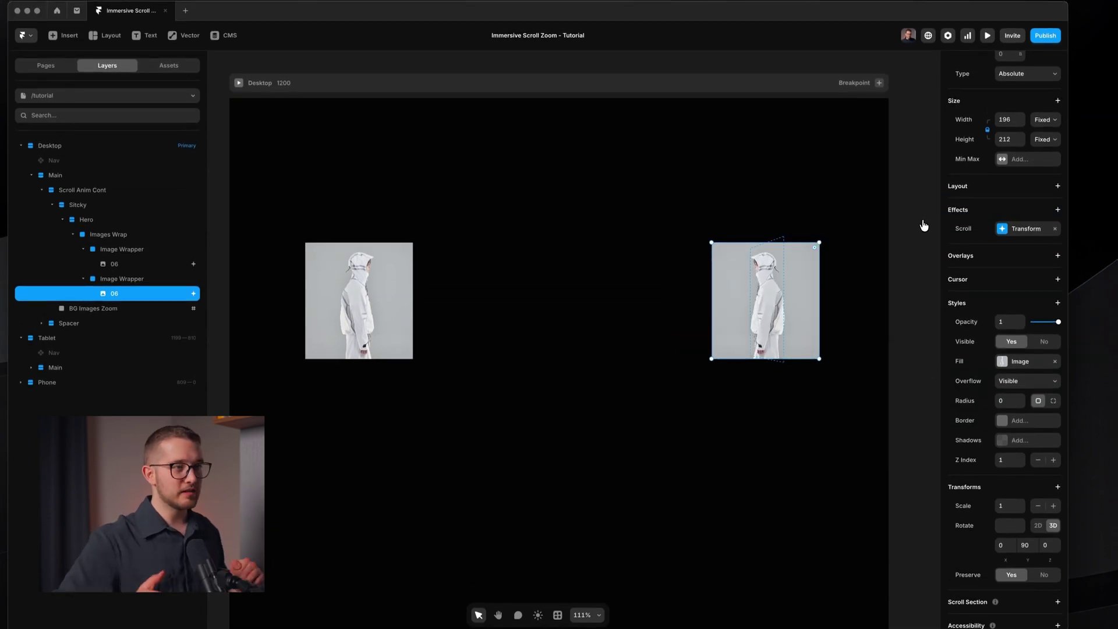
- Delete the left photo and place a duplicate of the right Image Wrapper at the upper left
{"action": "left_click", "coordinate": [127, 278]}
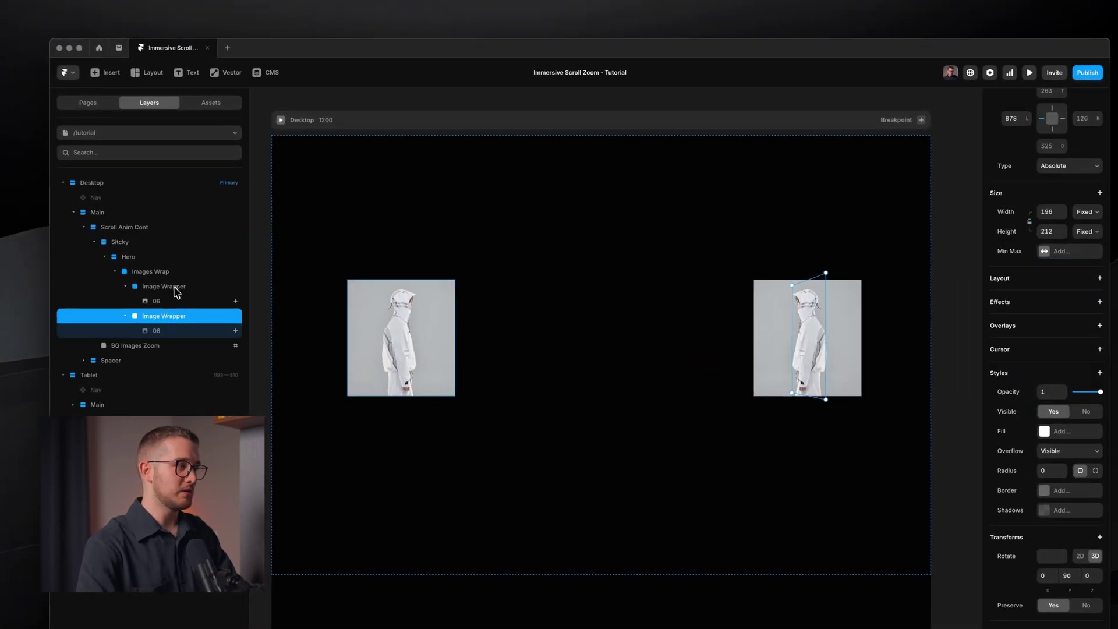
{"action": "left_click", "coordinate": [133, 250]}
{"action": "key", "text": "Delete"}
{"action": "left_click", "coordinate": [179, 290]}
{"action": "key", "text": "super+d"}
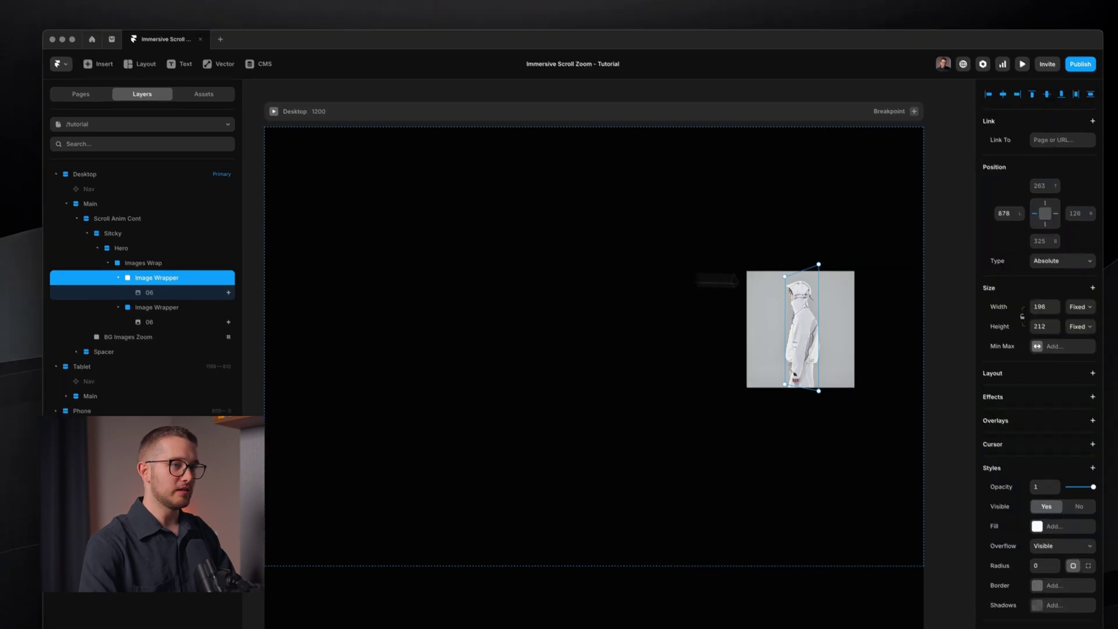
{"action": "left_click_drag", "start_coordinate": [807, 338], "coordinate": [788, 334]}
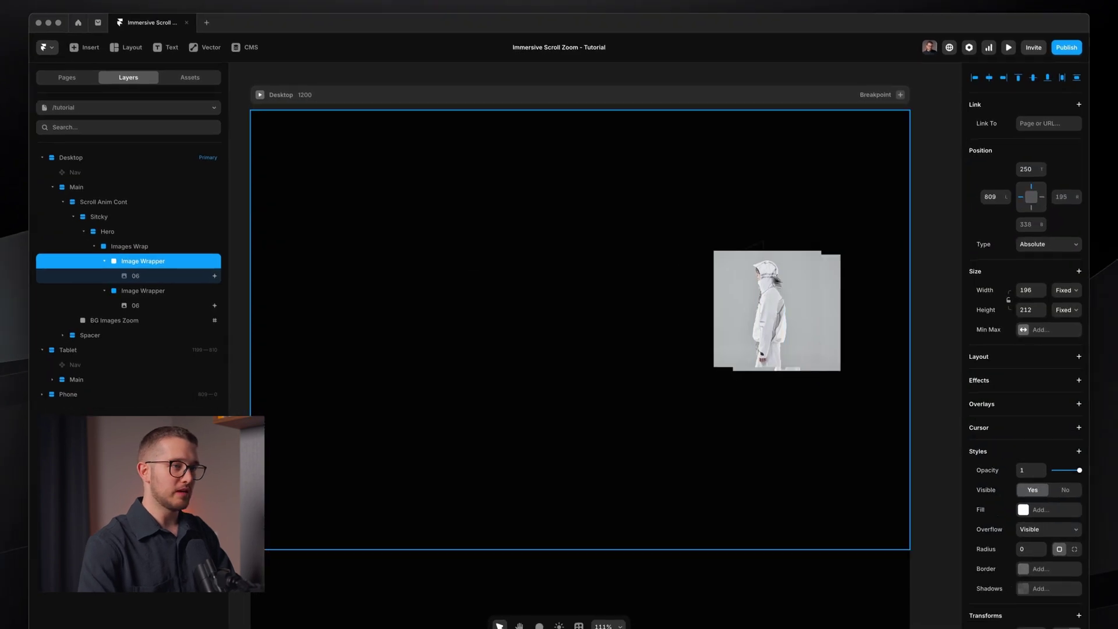
{"action": "left_click_drag", "start_coordinate": [768, 275], "coordinate": [392, 348]}
{"action": "double_click", "coordinate": [403, 194]}
- Duplicate the upper-left photo and move the copy to the lower left
{"action": "key", "text": "super+z"}
{"action": "left_click", "coordinate": [185, 261]}
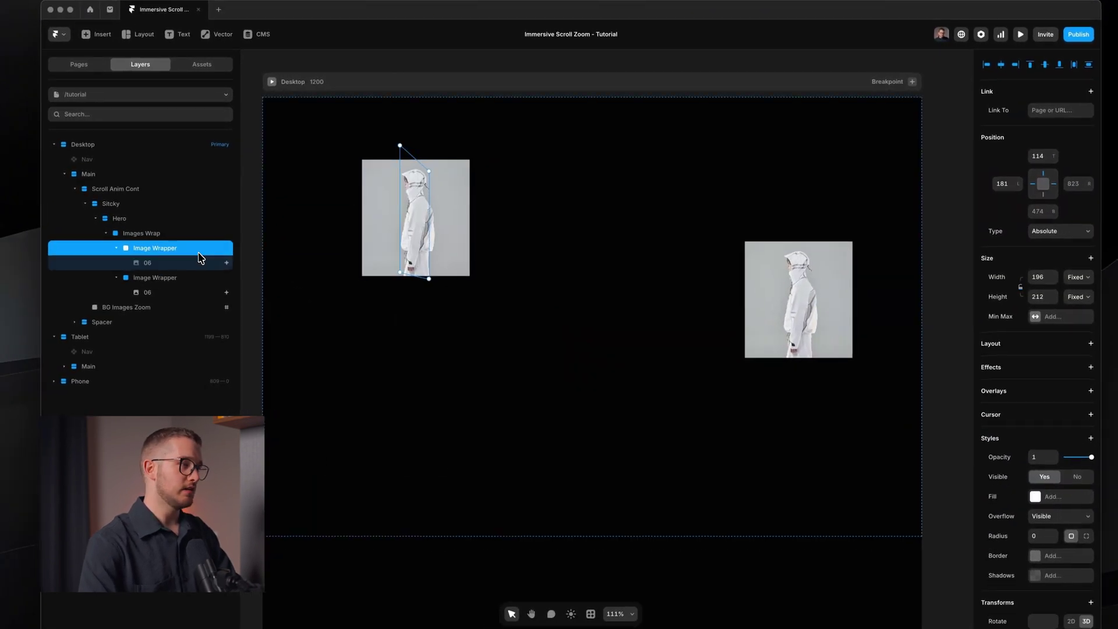
{"action": "key", "text": "super+d"}
{"action": "key", "text": "shift+Down"}
{"action": "key", "text": "shift+Down"}
{"action": "key", "text": "shift+Down"}
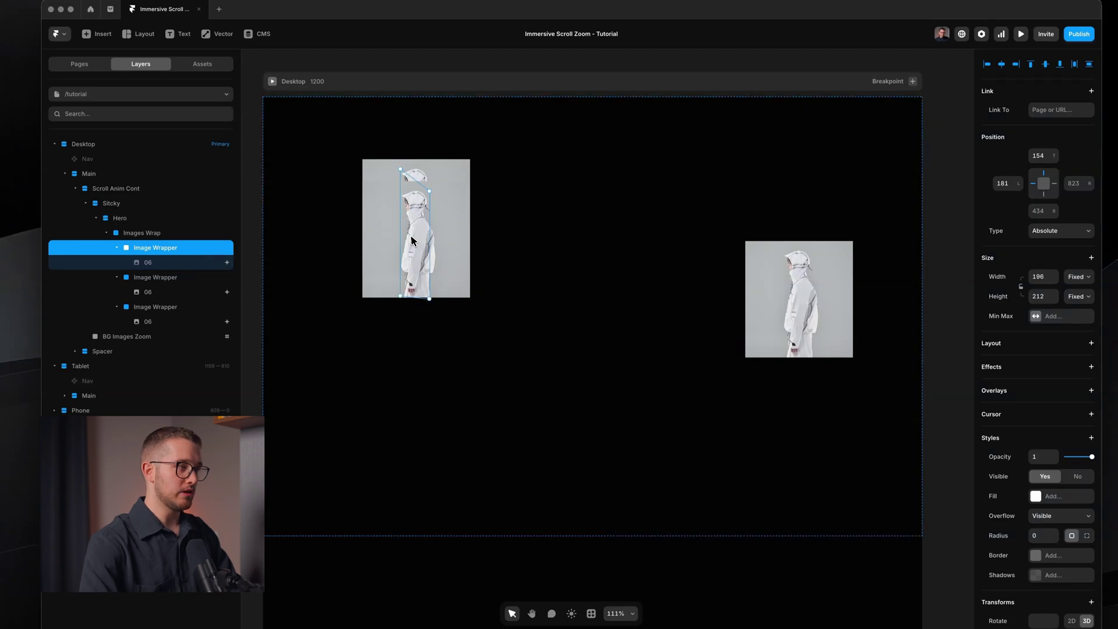
{"action": "left_click_drag", "start_coordinate": [411, 241], "coordinate": [379, 418]}
- Toggle the editor UI with Cmd+\ to check the three-photo layout, then preview the page
{"action": "key", "text": "super+backslash"}
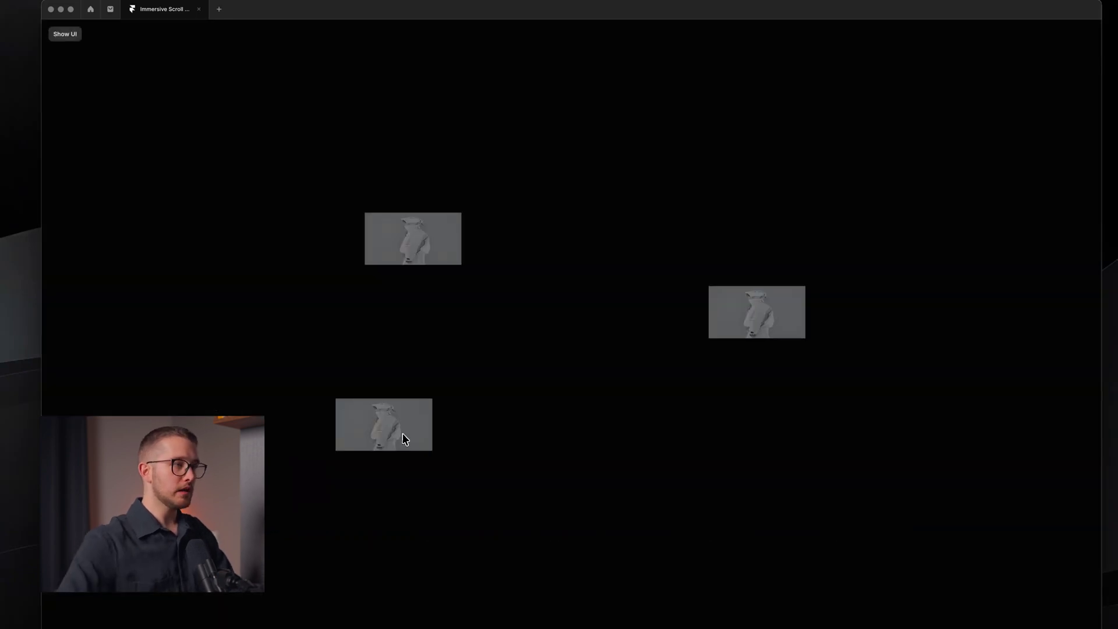
{"action": "key", "text": "super+backslash"}
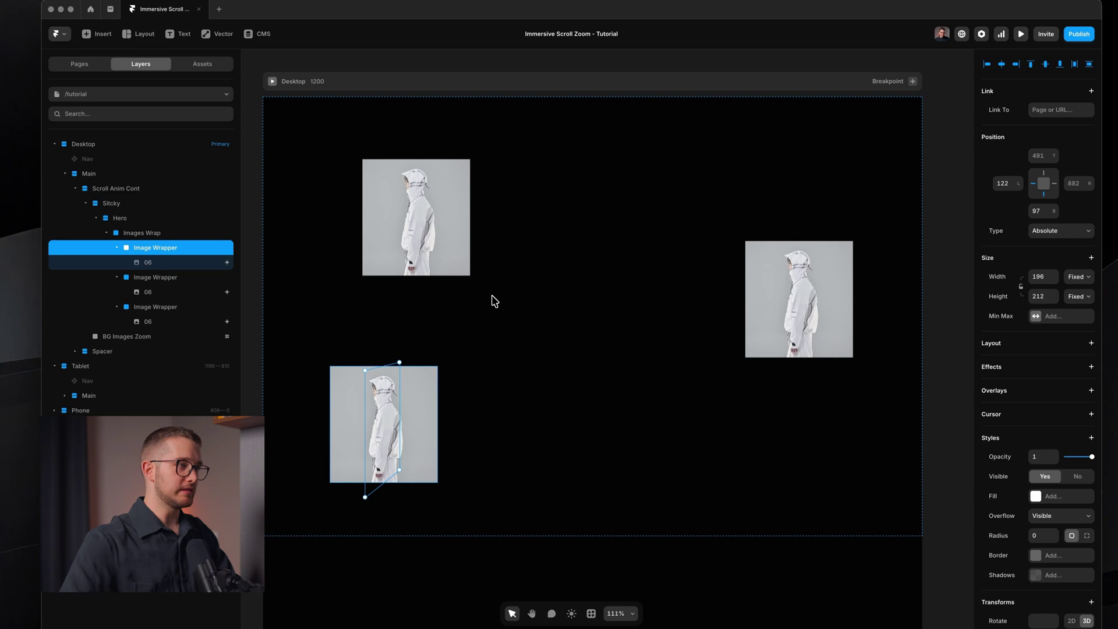
{"action": "key", "text": "Escape"}
{"action": "key", "text": "super+backslash"}
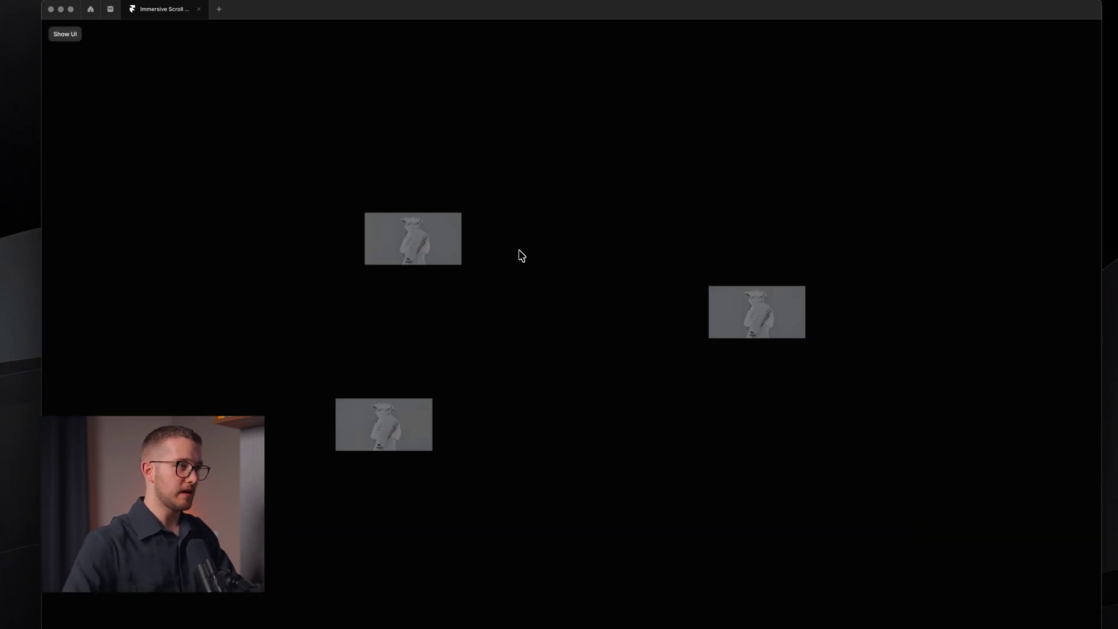
{"action": "key", "text": "super+backslash"}
{"action": "key", "text": "super+p"}
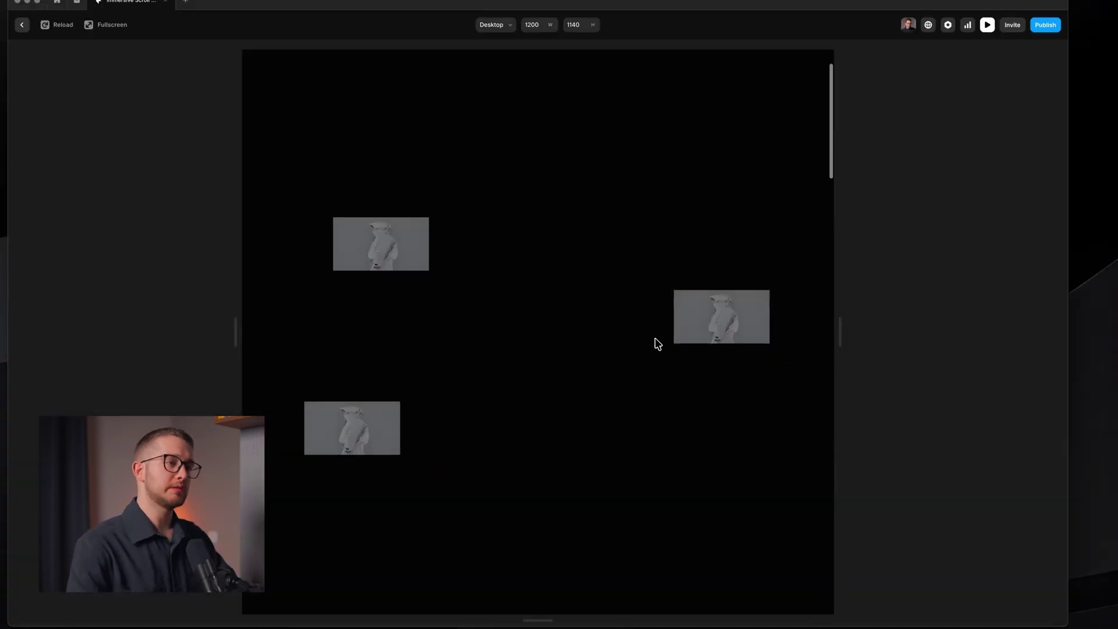
- Select all three photos and add a scroll transform triggered by the #images-zoom section
{"action": "key", "text": "Escape"}
{"action": "left_click", "coordinate": [823, 270]}
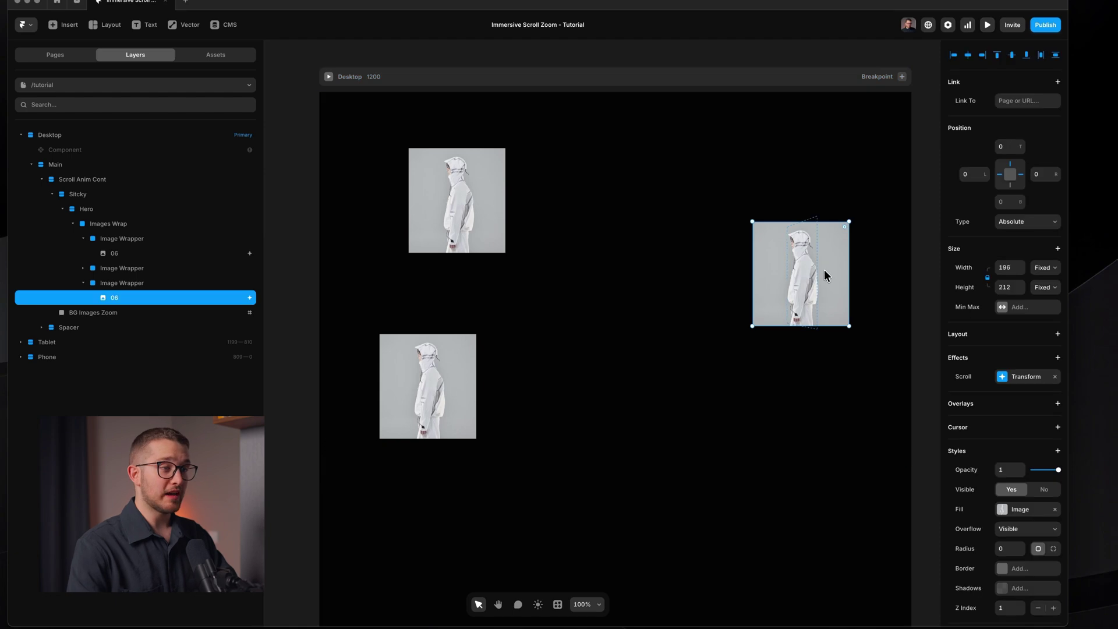
{"action": "left_click", "coordinate": [435, 391], "text": "shift"}
{"action": "left_click", "coordinate": [482, 157], "text": "shift"}
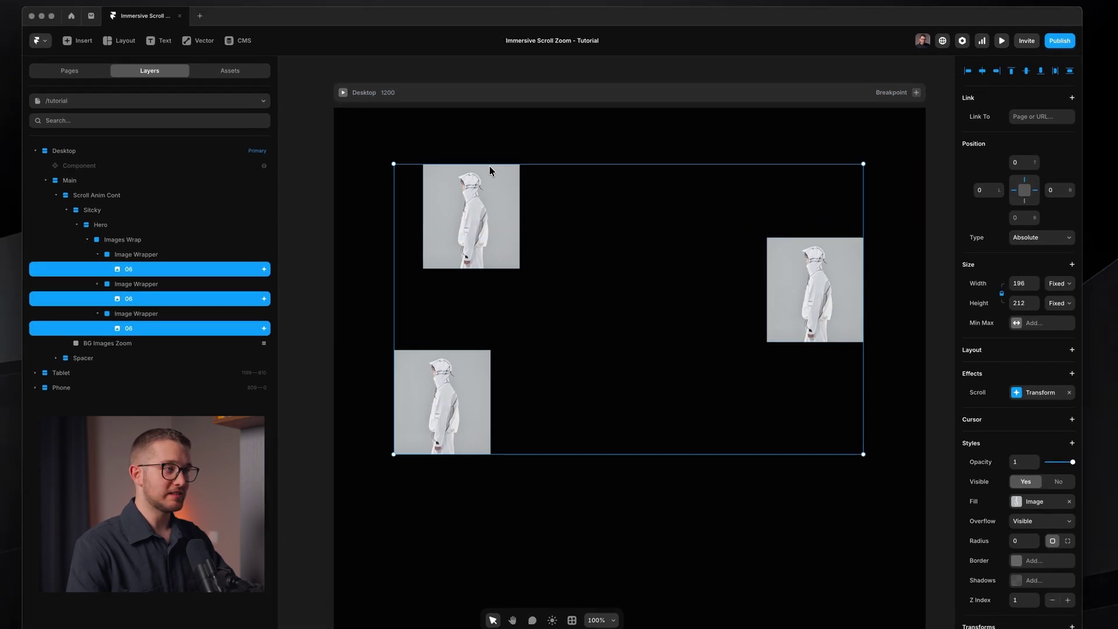
{"action": "left_click", "coordinate": [1013, 376]}
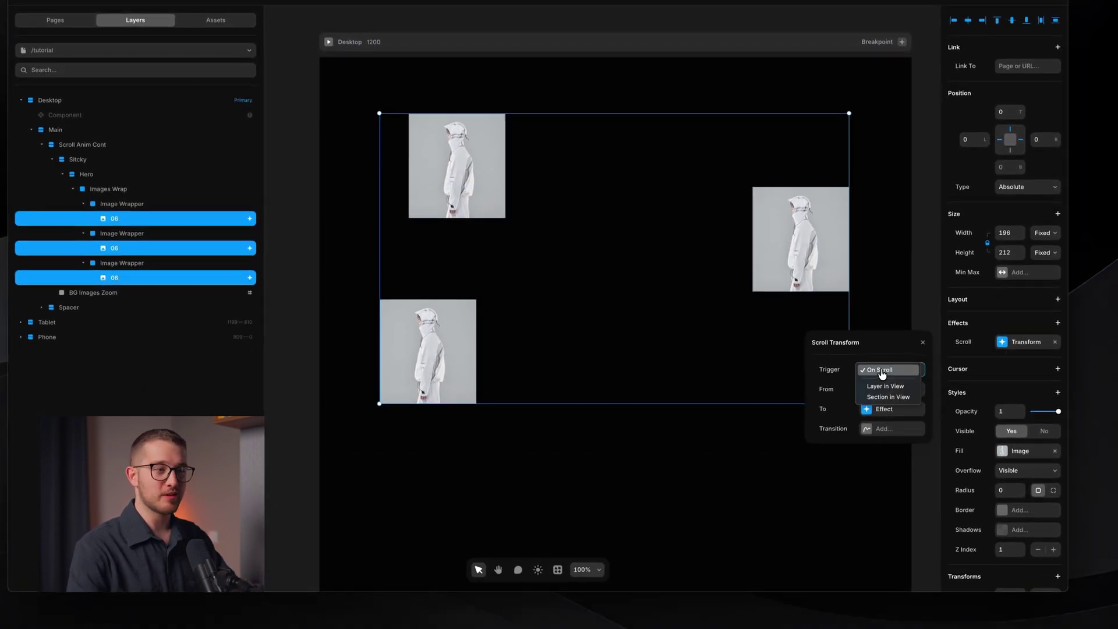
{"action": "left_click", "coordinate": [893, 396]}
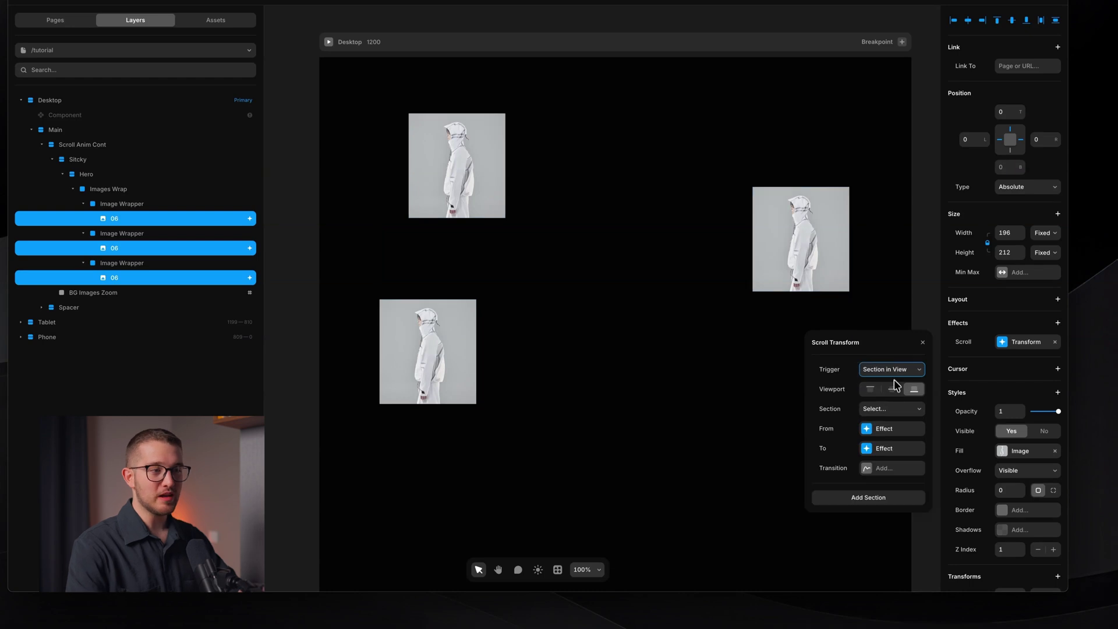
{"action": "left_click", "coordinate": [895, 424]}
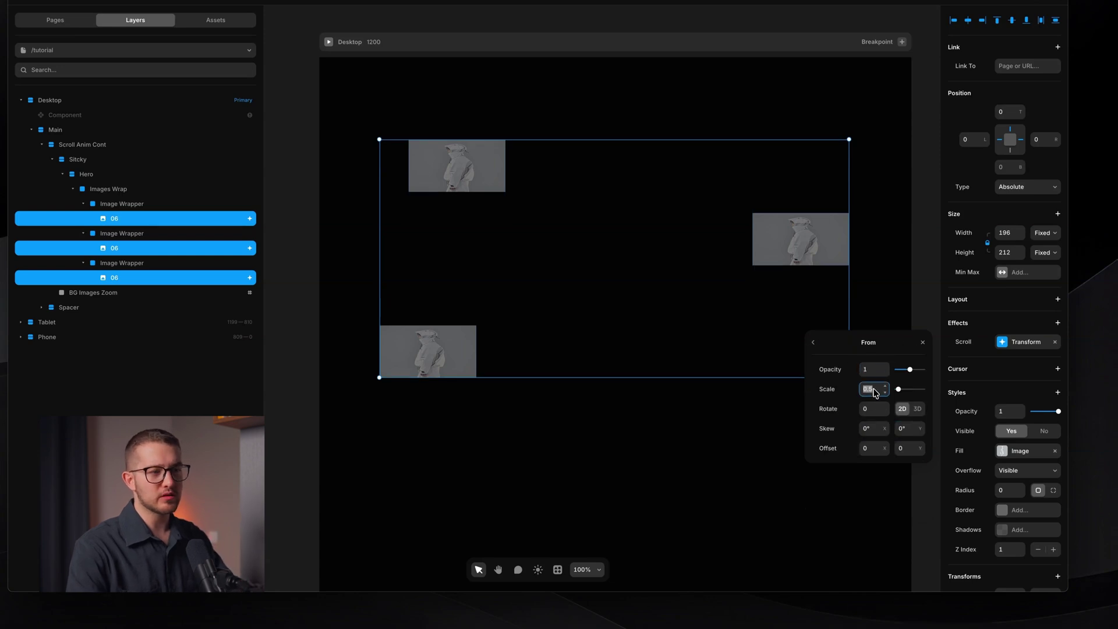
{"action": "type", "text": "1"}
- Set the shared end state to an X offset of -1000
{"action": "left_click", "coordinate": [815, 344]}
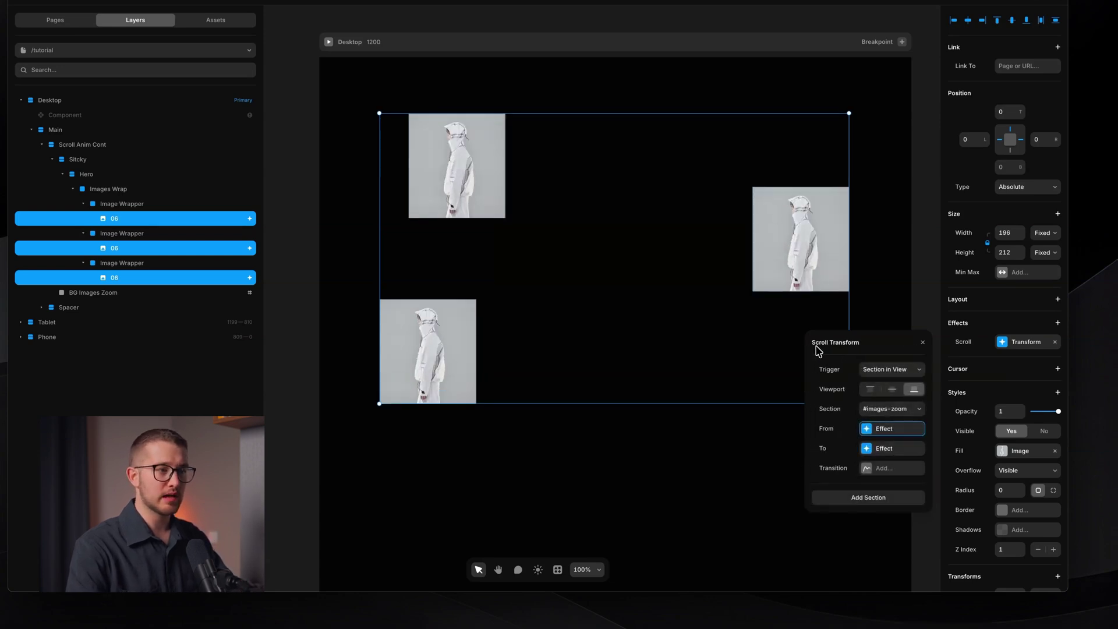
{"action": "left_click", "coordinate": [879, 449]}
{"action": "left_click_drag", "start_coordinate": [883, 452], "coordinate": [968, 626]}
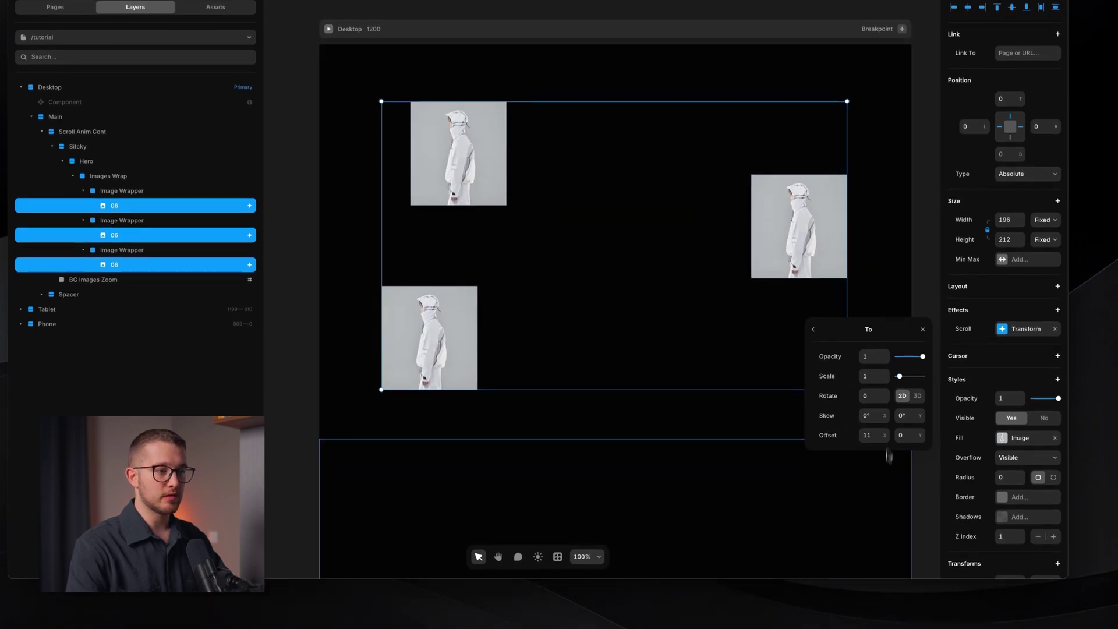
{"action": "left_click_drag", "start_coordinate": [889, 458], "coordinate": [890, 469]}
{"action": "left_click_drag", "start_coordinate": [885, 416], "coordinate": [890, 448]}
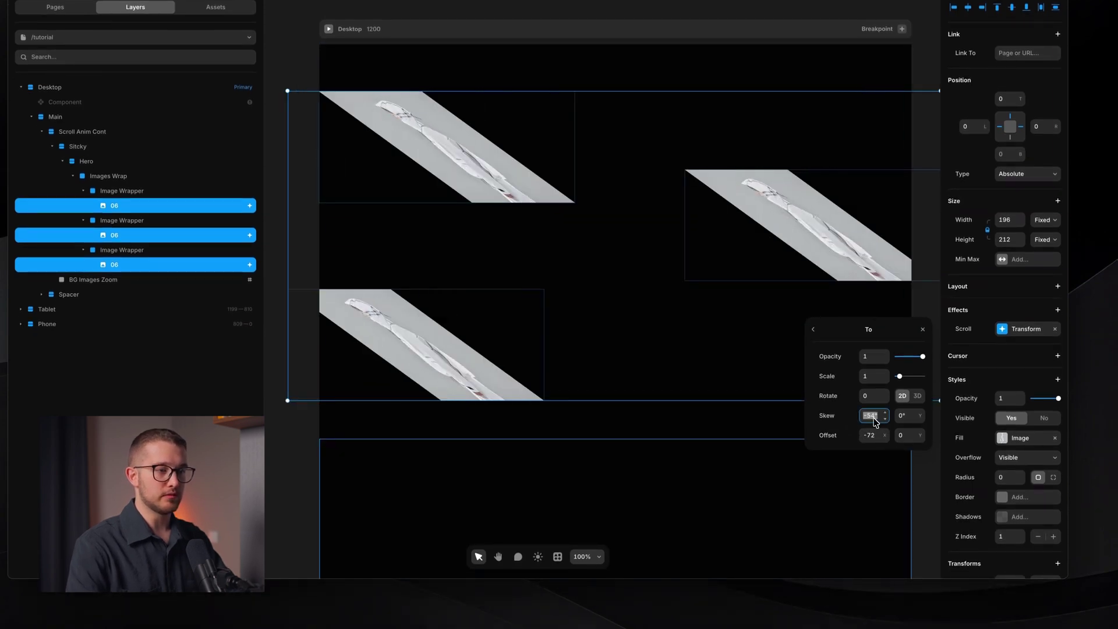
{"action": "type", "text": "00"}
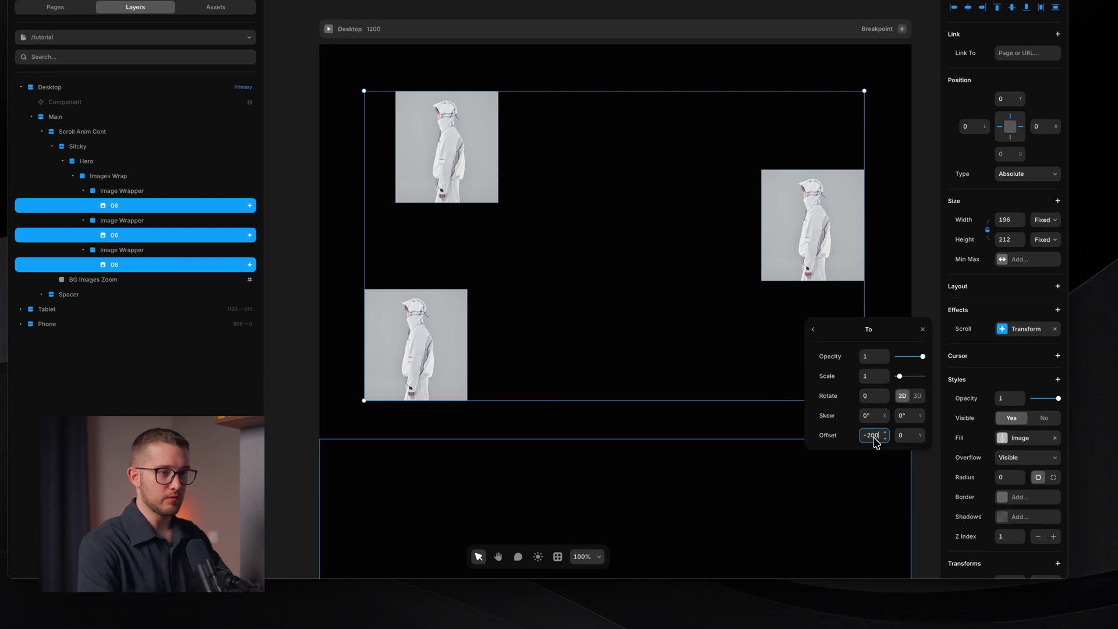
{"action": "key", "text": "Return"}
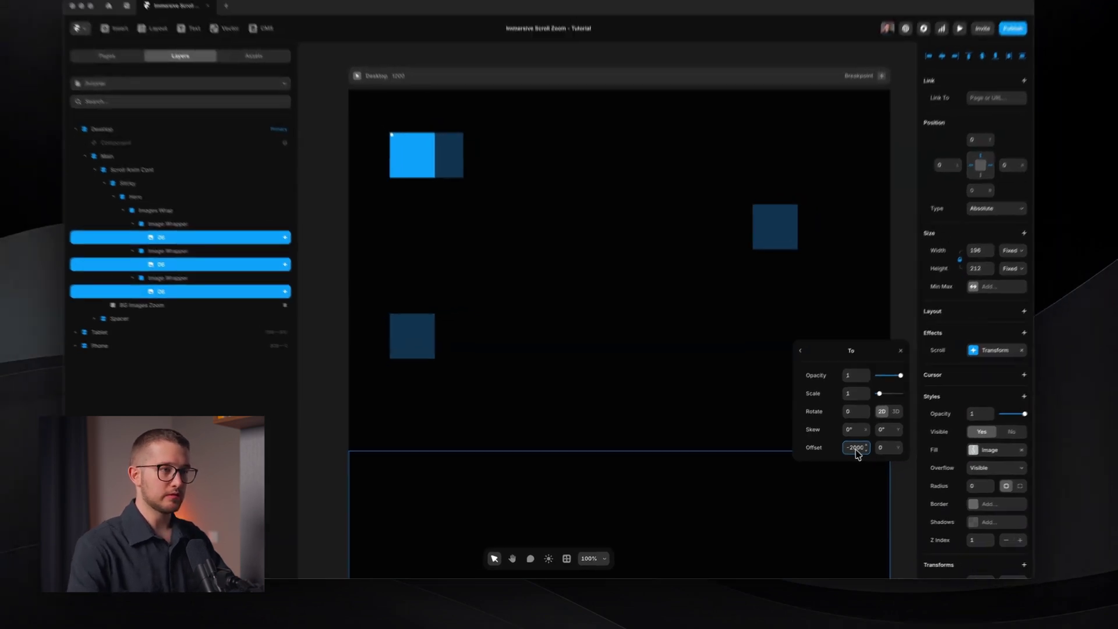
{"action": "type", "text": "-2"}
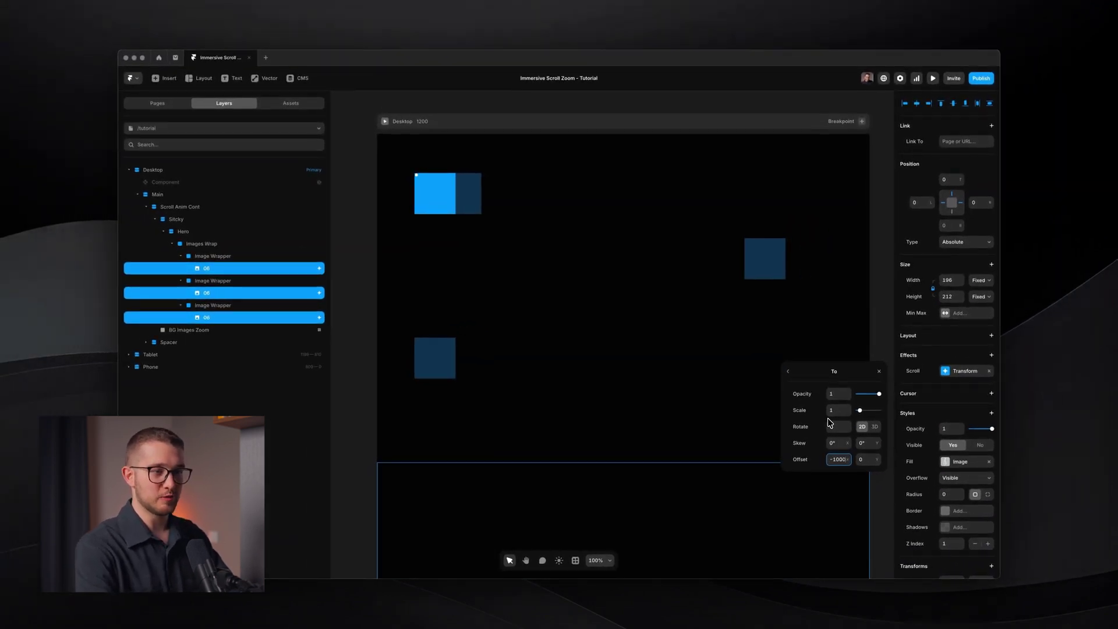
{"action": "left_click", "coordinate": [788, 371]}
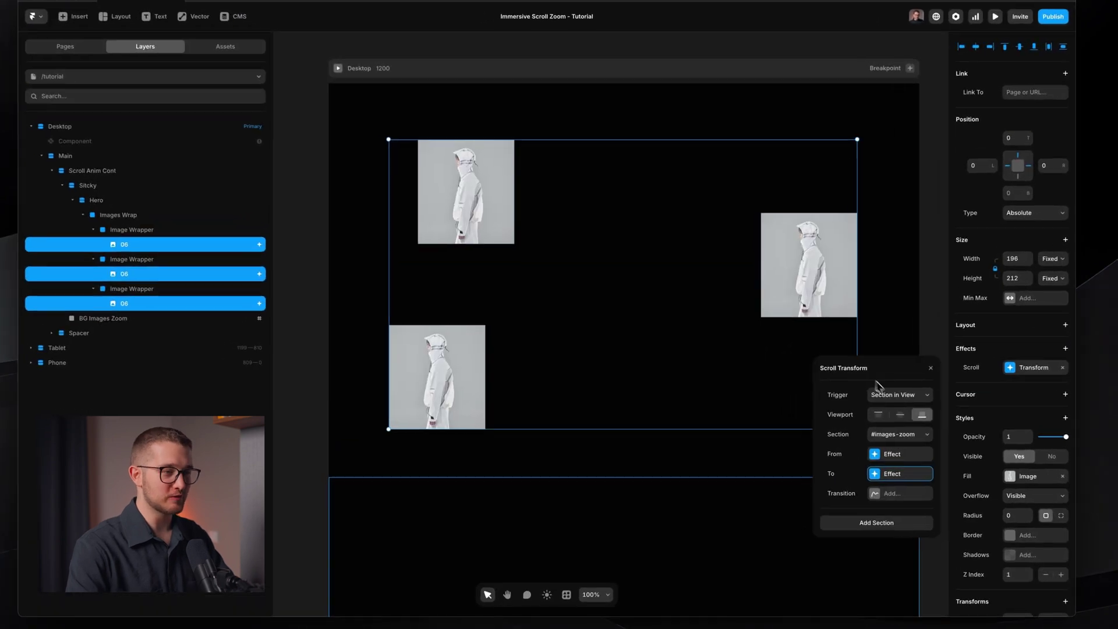
- Preview the page fullscreen and scroll to test the zoom effect
{"action": "key", "text": "Escape"}
{"action": "key", "text": "ctrl+p"}
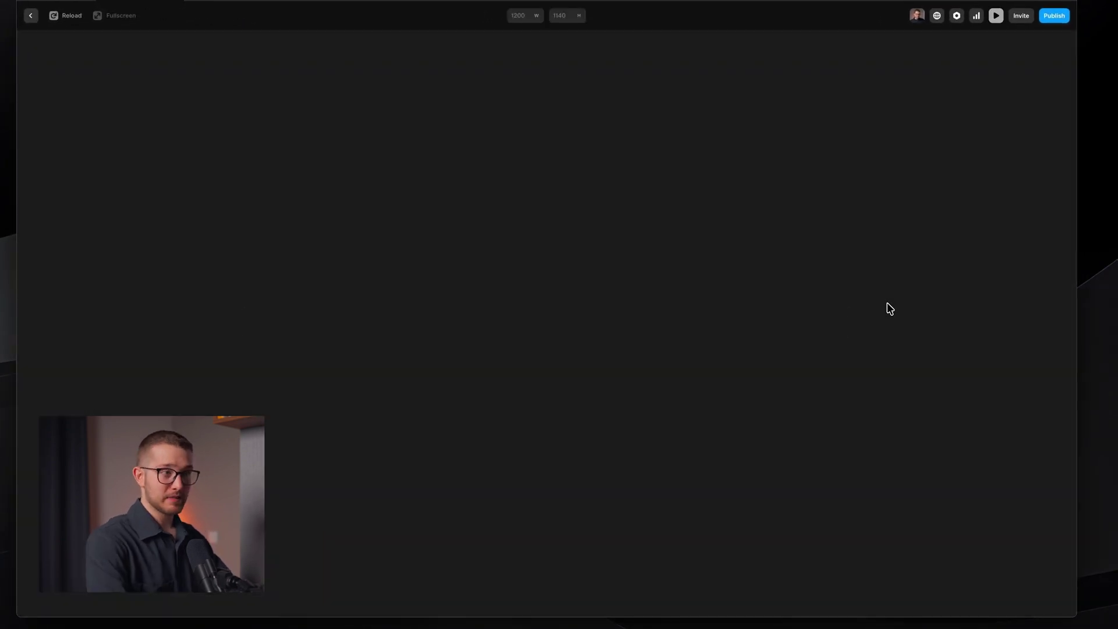
{"action": "scroll", "coordinate": [354, 134], "scroll_direction": "down", "scroll_amount": 13}
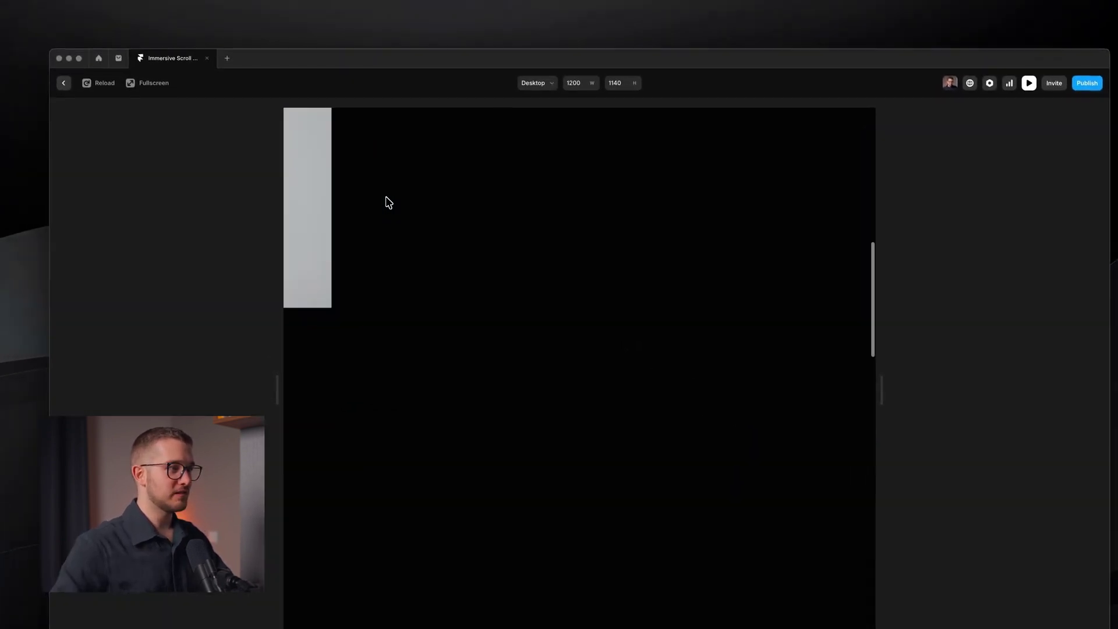
{"action": "scroll", "coordinate": [354, 133], "scroll_direction": "up", "scroll_amount": 13}
{"action": "left_click", "coordinate": [133, 85]}
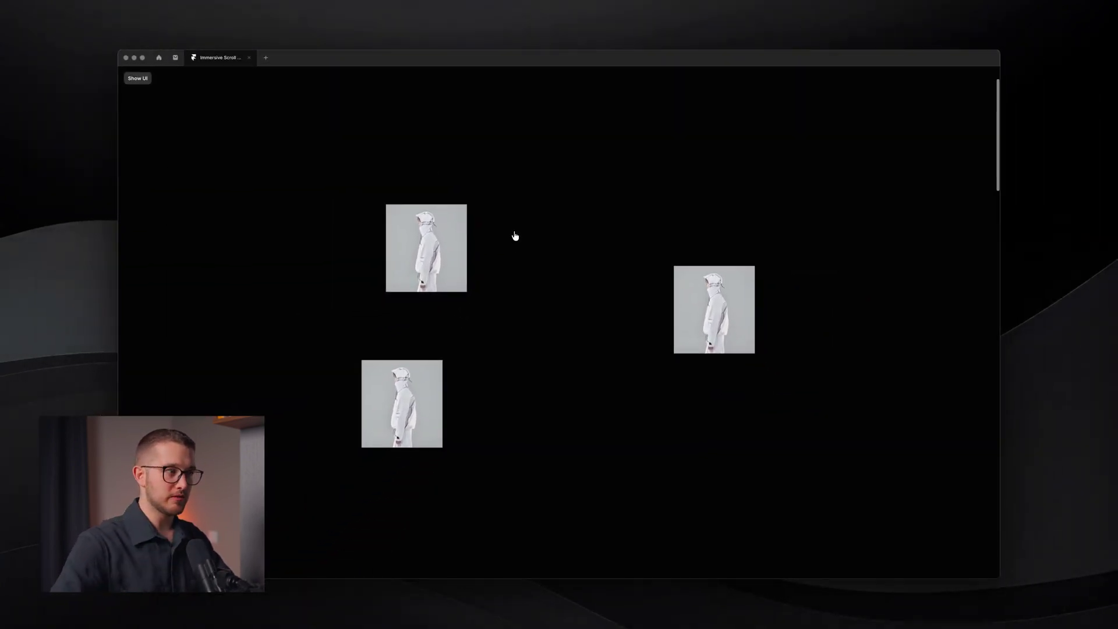
{"action": "scroll", "coordinate": [515, 236], "scroll_direction": "down", "scroll_amount": 2}
{"action": "key", "text": "Escape"}
- Return to editing the /tutorial page from the Pages list
{"action": "left_click", "coordinate": [160, 105]}
{"action": "left_click", "coordinate": [173, 168]}
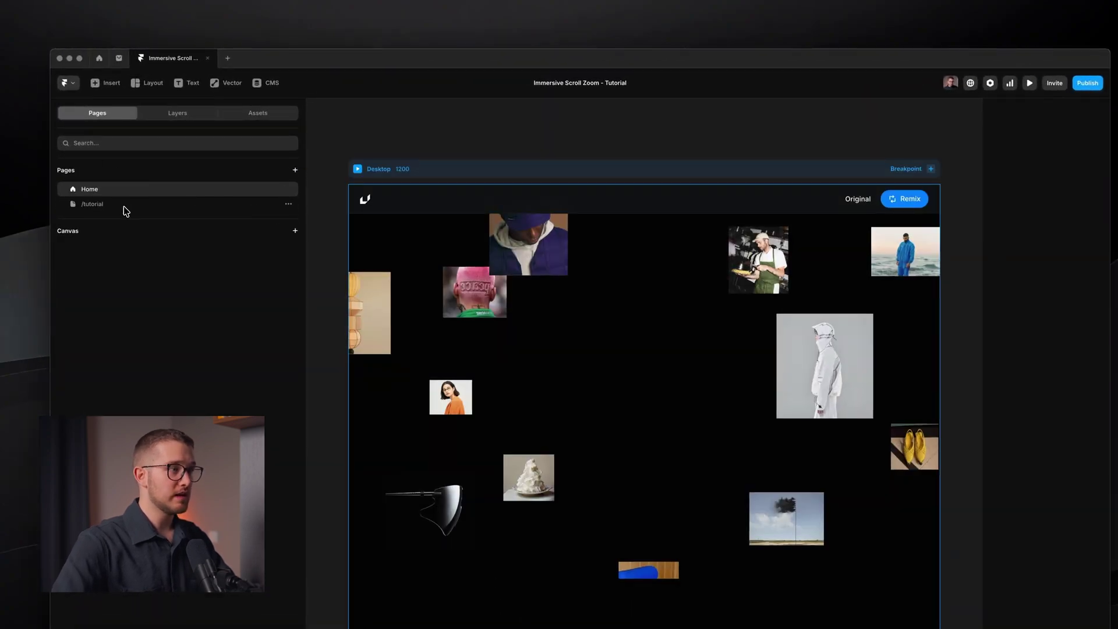
{"action": "left_click", "coordinate": [124, 205]}
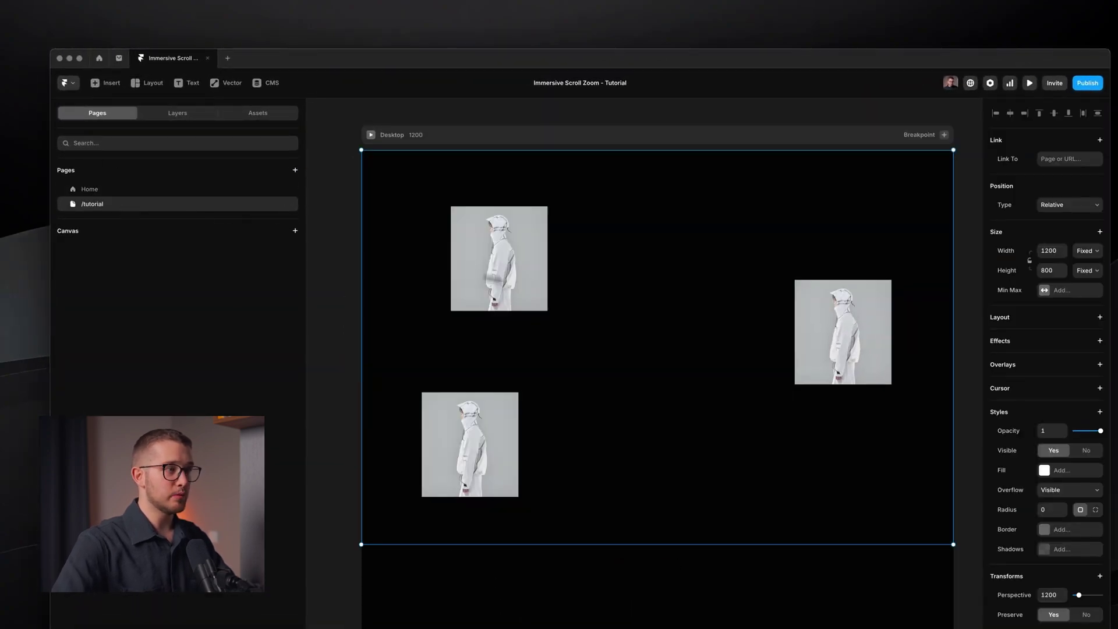
- Give the top-left image's scroll transform a starting offset of 700
{"action": "left_click", "coordinate": [521, 282]}
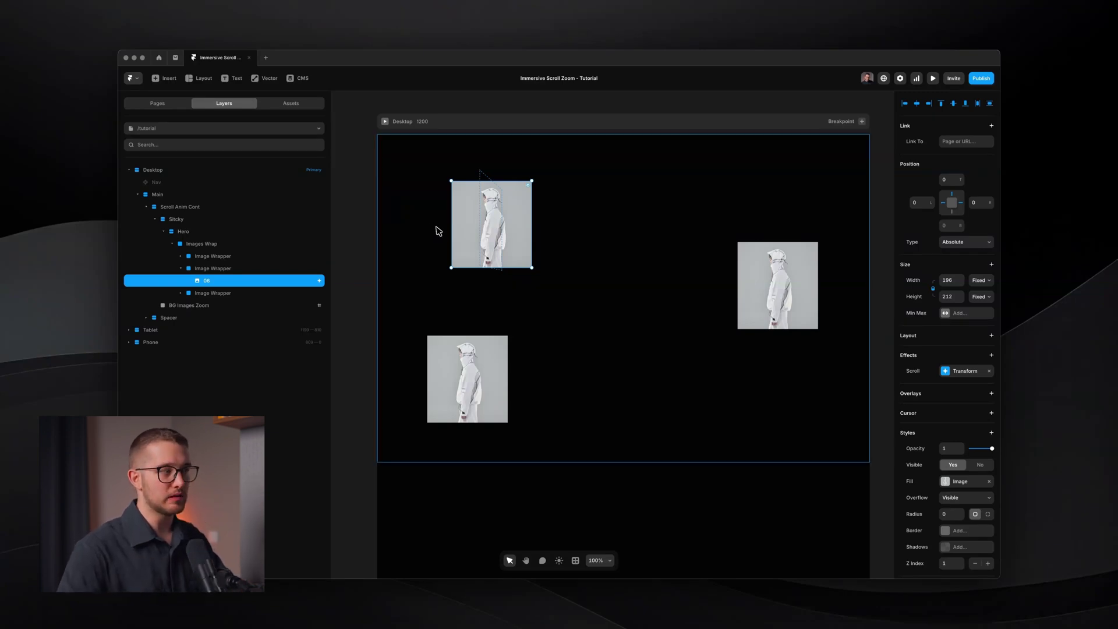
{"action": "left_click", "coordinate": [944, 375]}
{"action": "left_click", "coordinate": [855, 442]}
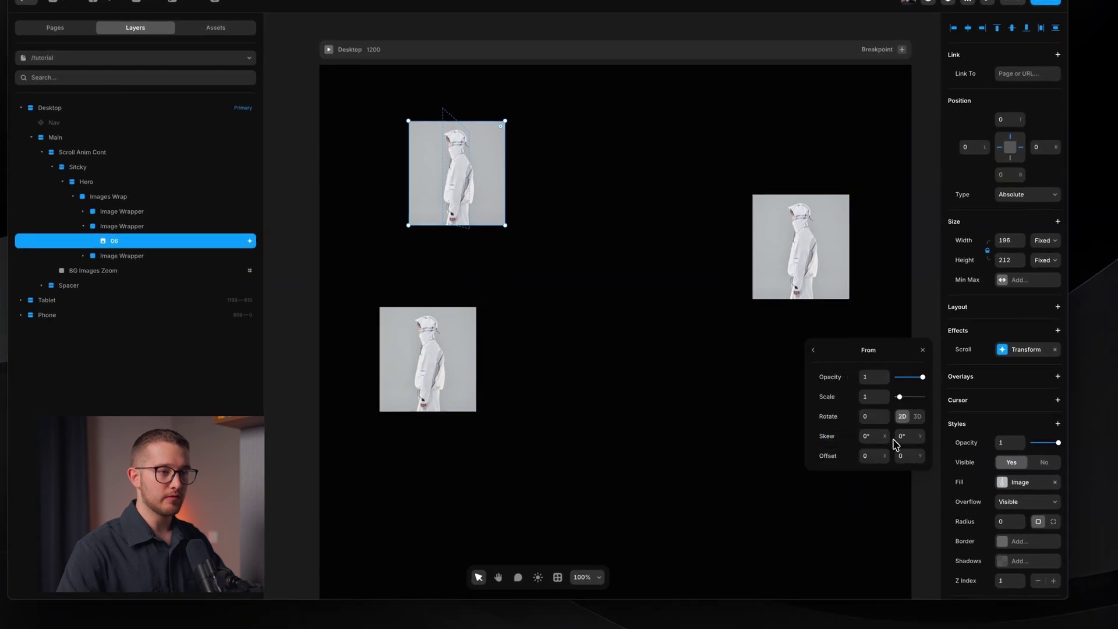
{"action": "left_click_drag", "start_coordinate": [886, 457], "coordinate": [925, 517]}
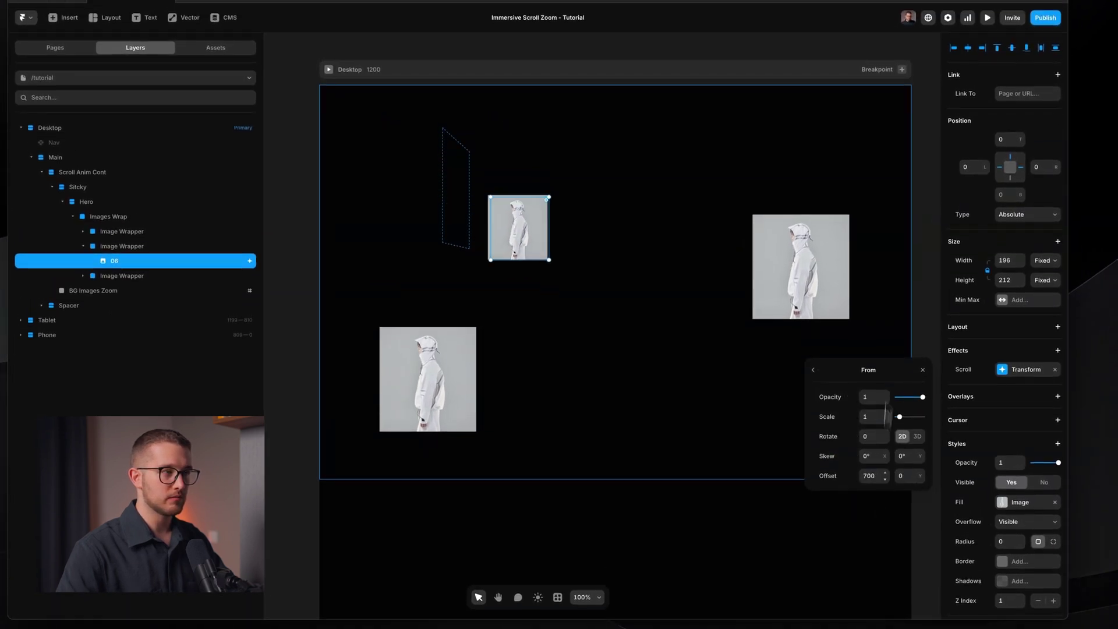
{"action": "left_click", "coordinate": [732, 202]}
- Preview the page and scroll to check the top-left image starting smaller
{"action": "key", "text": "super+p"}
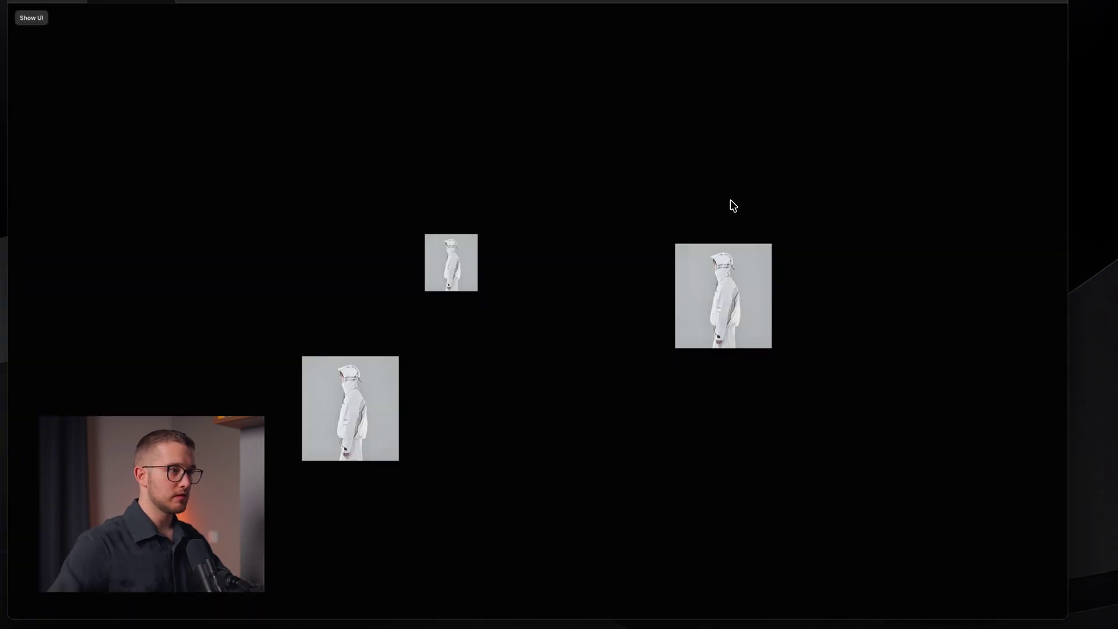
{"action": "scroll", "coordinate": [733, 205], "scroll_direction": "down", "scroll_amount": 1}
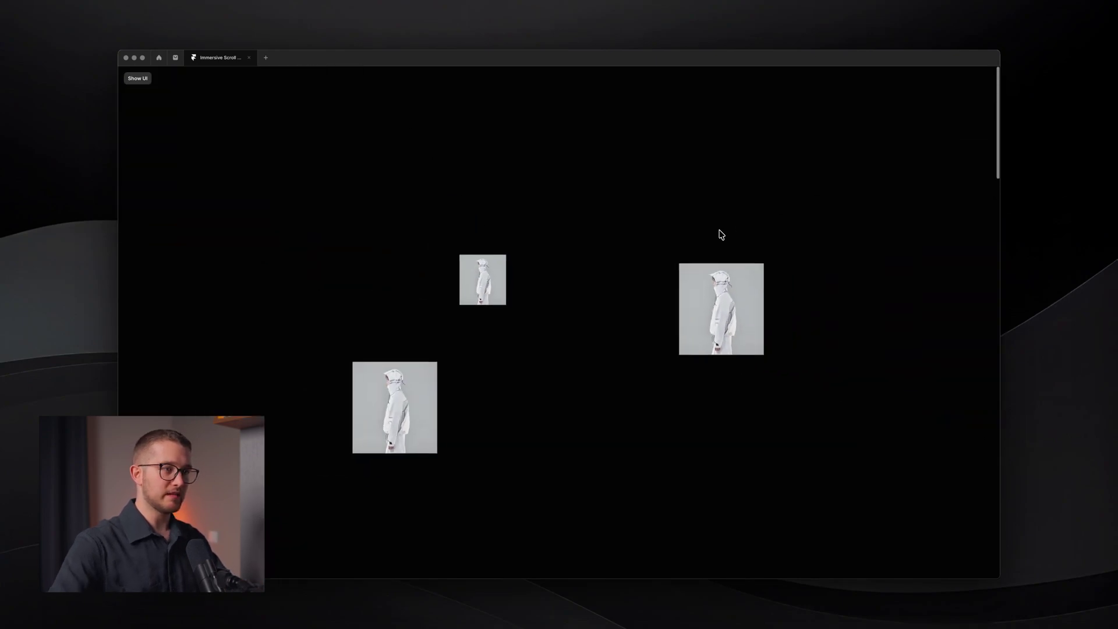
{"action": "key", "text": "super+backslash"}
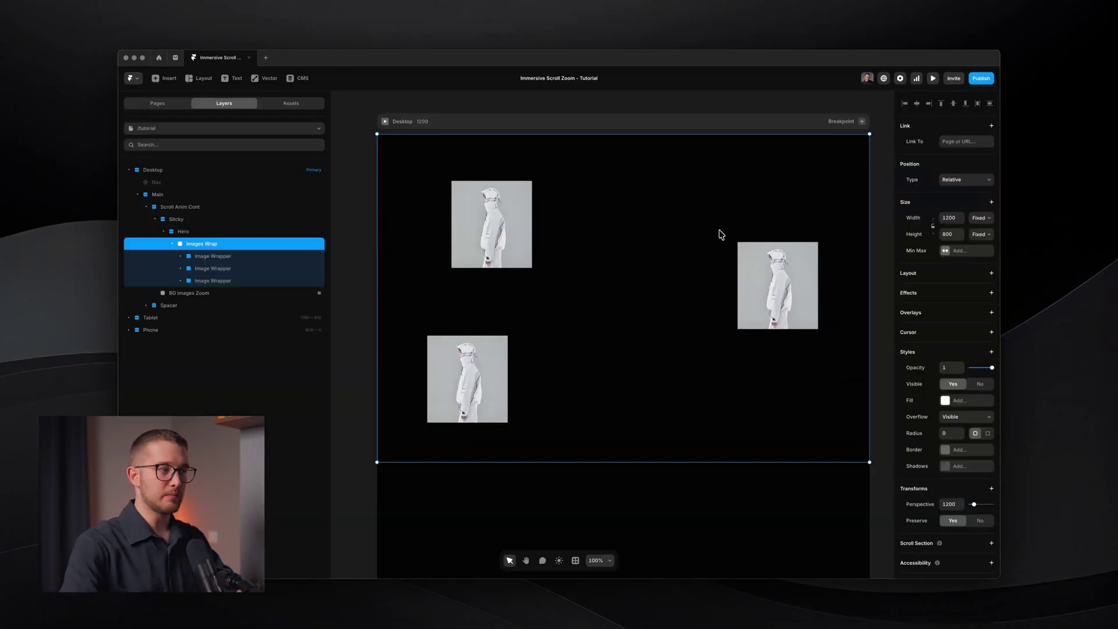
- Select the second and third Image Wrappers and preview the photos zooming outward on scroll
{"action": "left_click", "coordinate": [294, 280]}
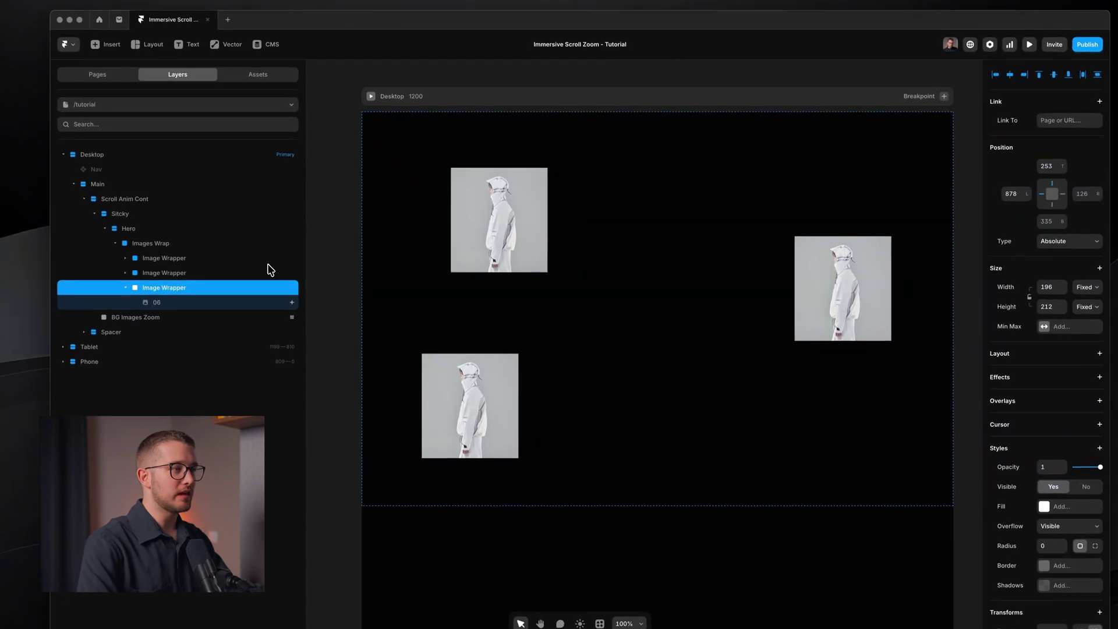
{"action": "left_click", "coordinate": [230, 273]}
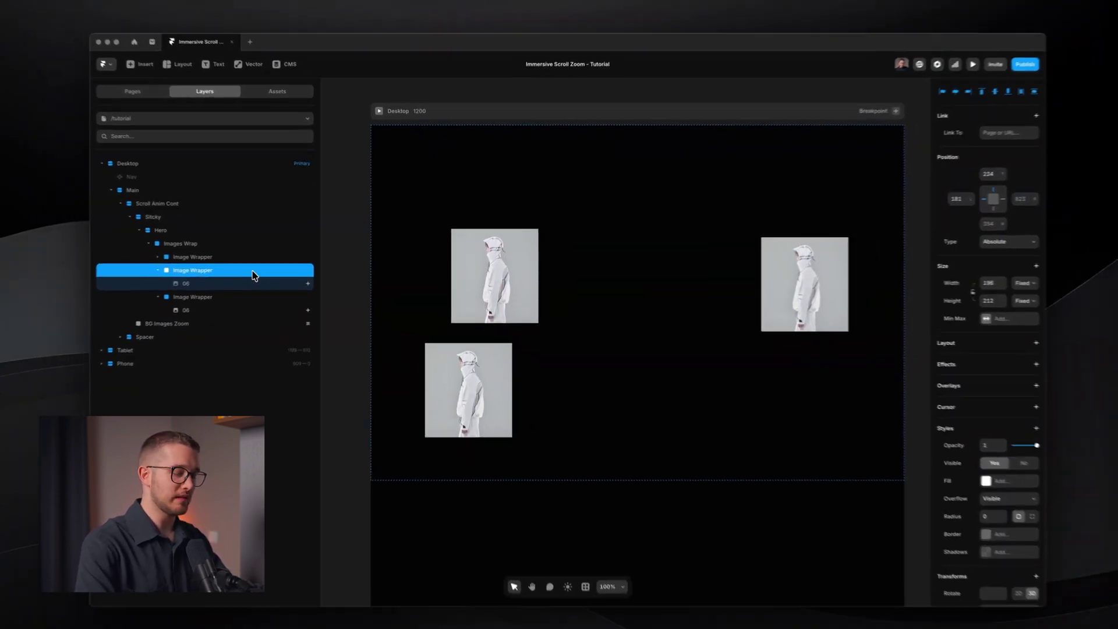
{"action": "key", "text": "super+p"}
{"action": "scroll", "coordinate": [430, 393], "scroll_direction": "down", "scroll_amount": 4}
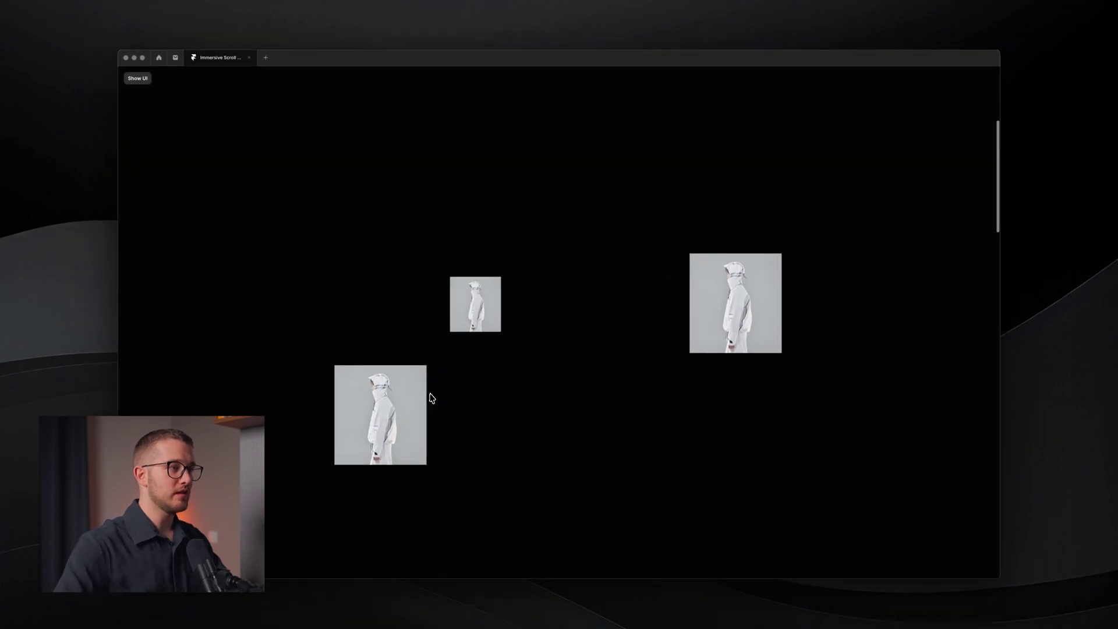
{"action": "scroll", "coordinate": [431, 397], "scroll_direction": "up", "scroll_amount": 5}
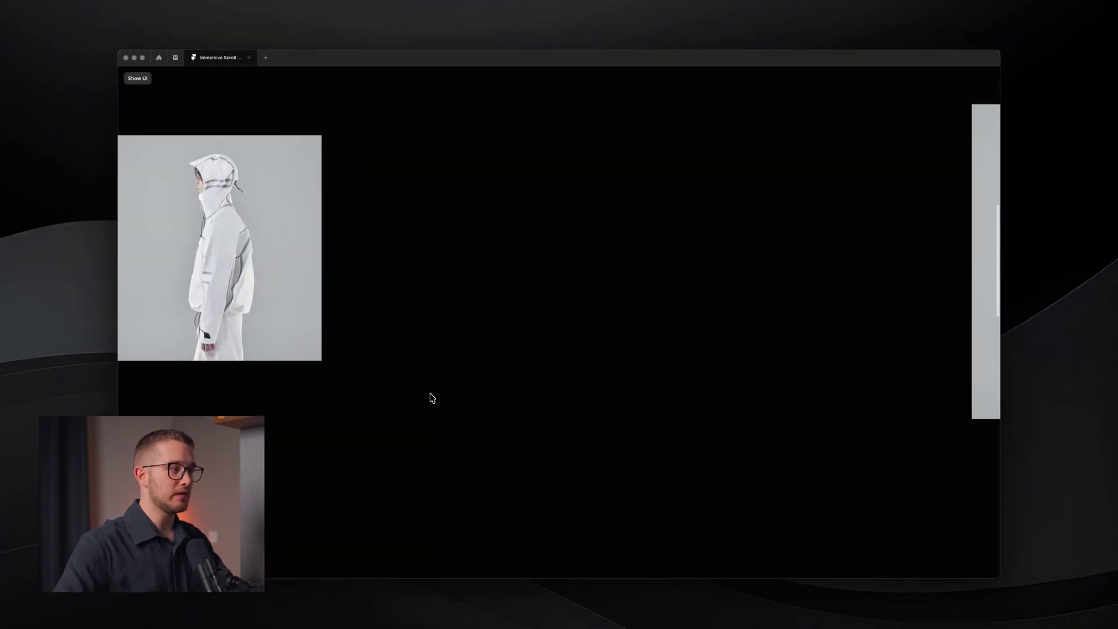
{"action": "scroll", "coordinate": [431, 397], "scroll_direction": "down", "scroll_amount": 5}
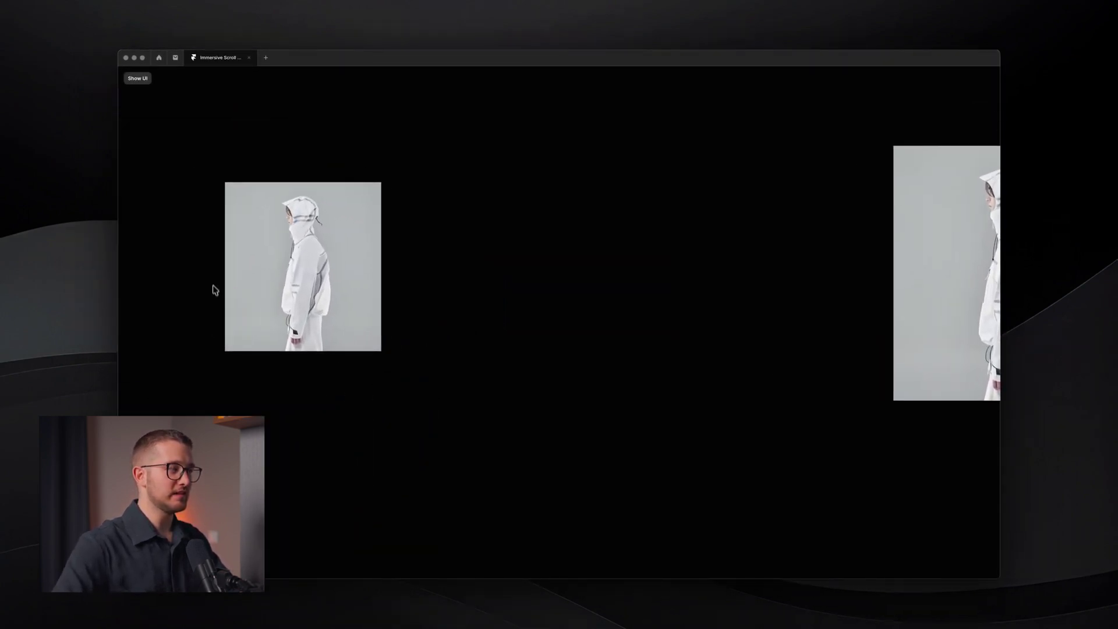
{"action": "scroll", "coordinate": [216, 290], "scroll_direction": "down", "scroll_amount": 5}
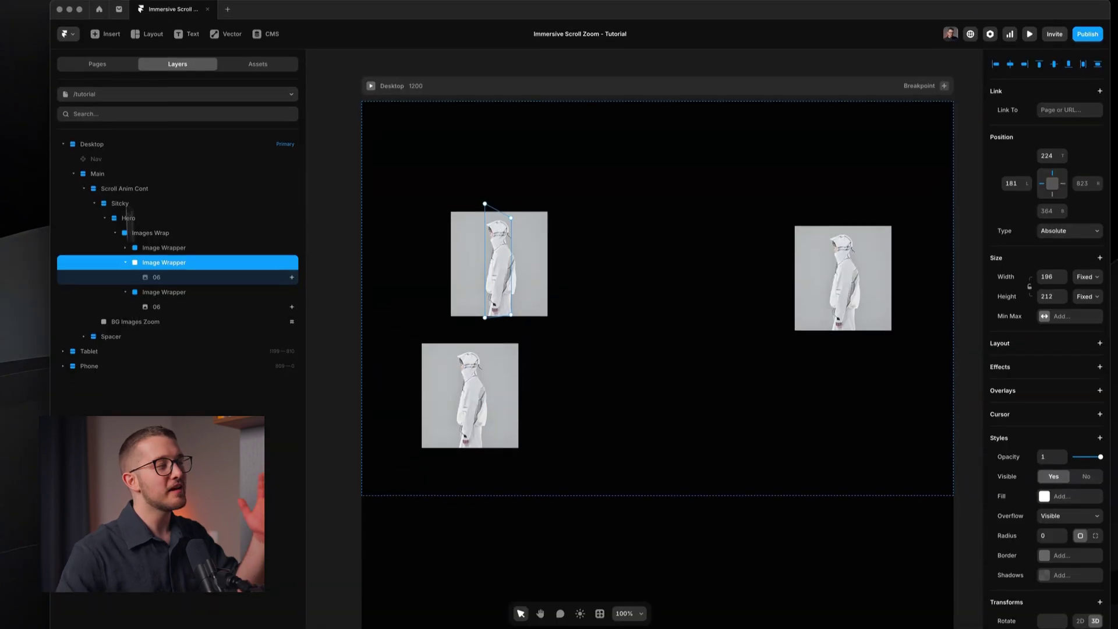
{"action": "left_click", "coordinate": [99, 114]}
- Open the Home page and scroll its Desktop preview to watch the photo collage zoom outward
{"action": "left_click", "coordinate": [118, 194]}
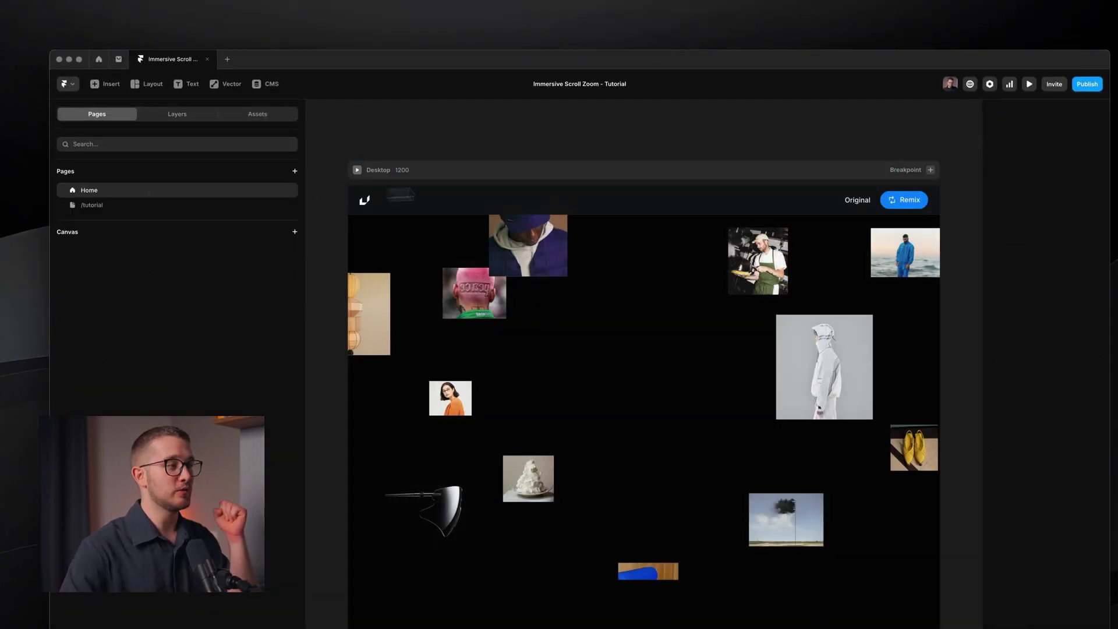
{"action": "left_click", "coordinate": [357, 170]}
{"action": "scroll", "coordinate": [753, 368], "scroll_direction": "down", "scroll_amount": 4}
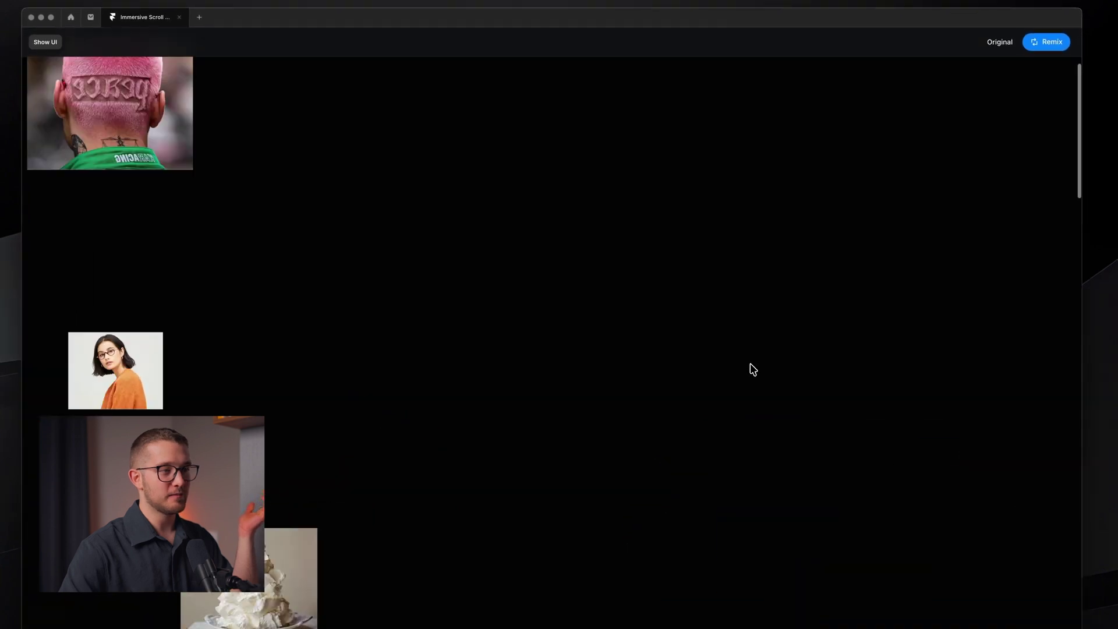
{"action": "scroll", "coordinate": [753, 368], "scroll_direction": "up", "scroll_amount": 5}
{"action": "scroll", "coordinate": [753, 368], "scroll_direction": "down", "scroll_amount": 4}
{"action": "scroll", "coordinate": [753, 368], "scroll_direction": "up", "scroll_amount": 4}
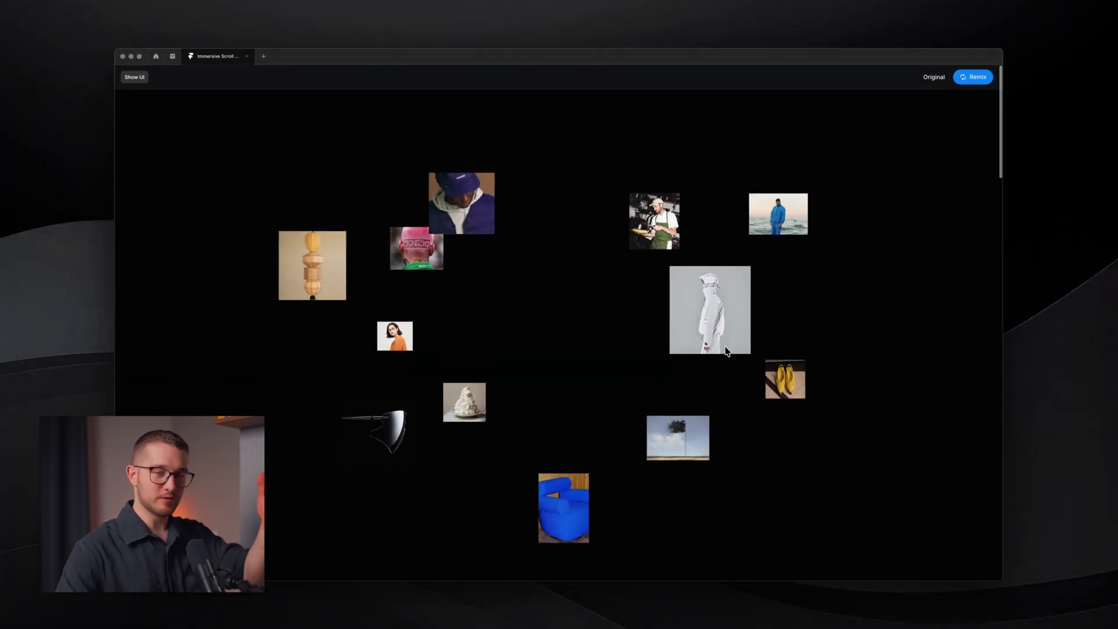
{"action": "scroll", "coordinate": [734, 356], "scroll_direction": "down", "scroll_amount": 5}
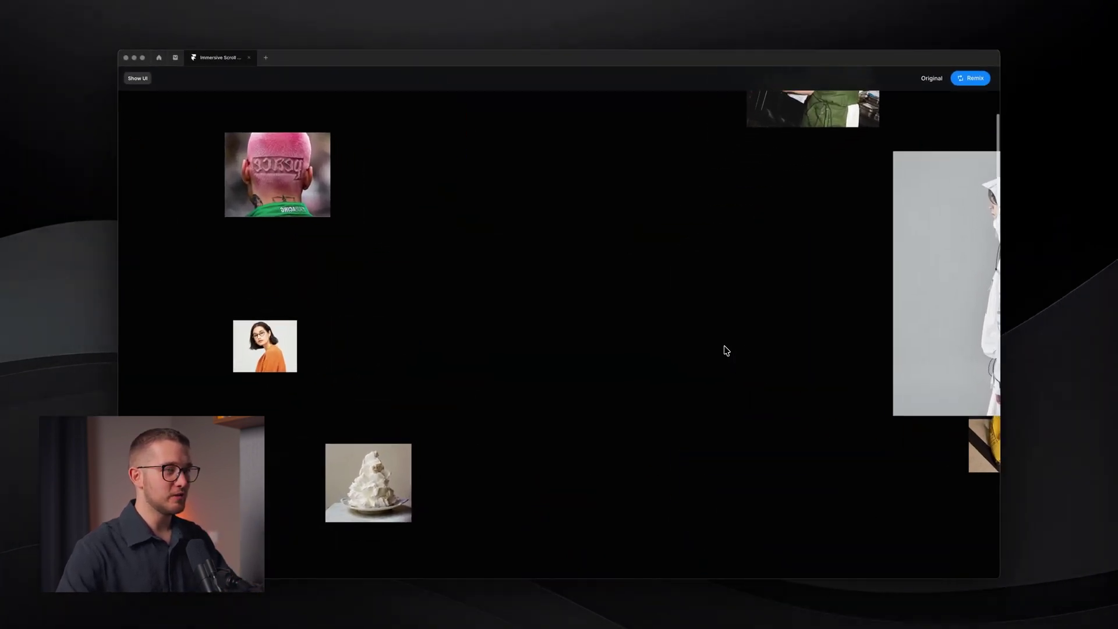
{"action": "scroll", "coordinate": [724, 346], "scroll_direction": "down", "scroll_amount": 5}
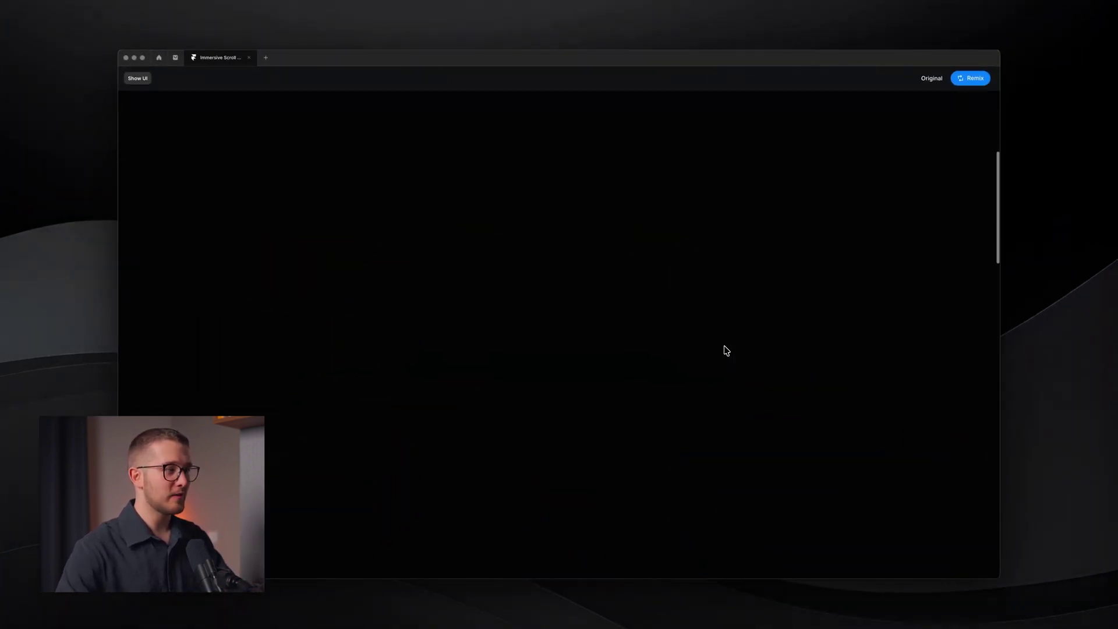
{"action": "scroll", "coordinate": [725, 346], "scroll_direction": "up", "scroll_amount": 10}
{"action": "key", "text": "Escape"}
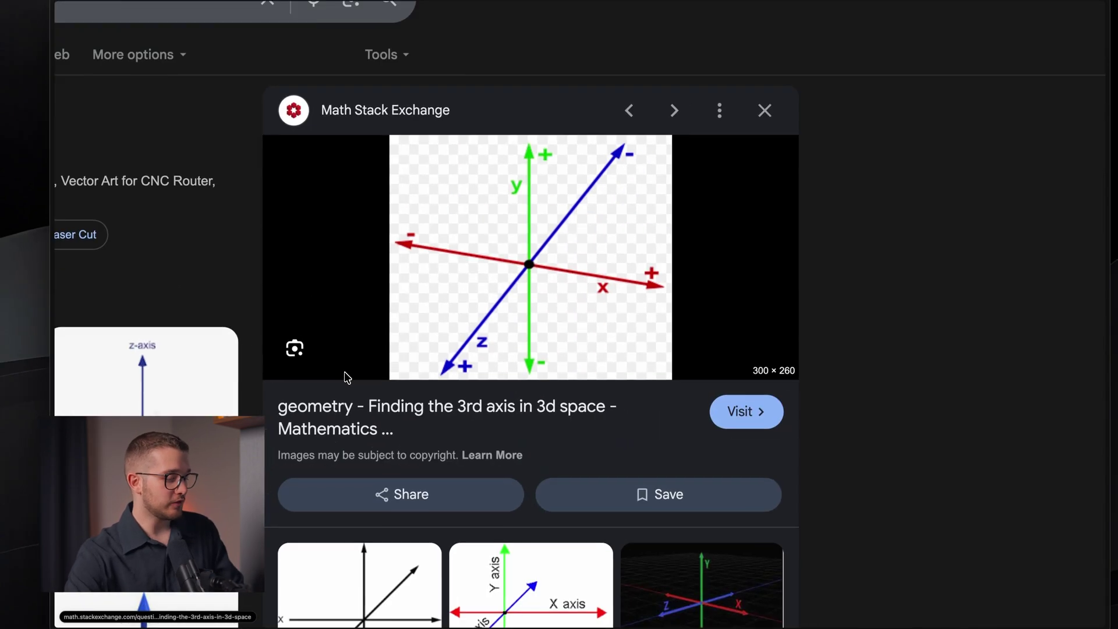
- Switch to the X post tab, replay the Telescope zoom-effect video from the start, then pause it
{"action": "key", "text": "super+s"}
{"action": "left_click", "coordinate": [104, 159]}
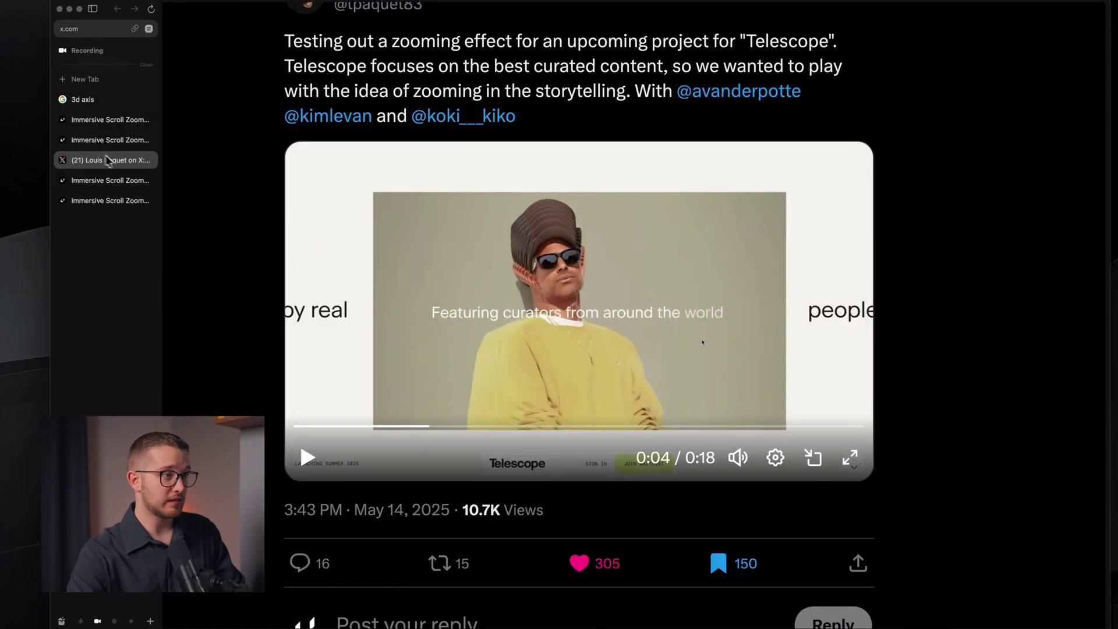
{"action": "left_click_drag", "start_coordinate": [337, 427], "coordinate": [295, 428]}
{"action": "left_click", "coordinate": [307, 457]}
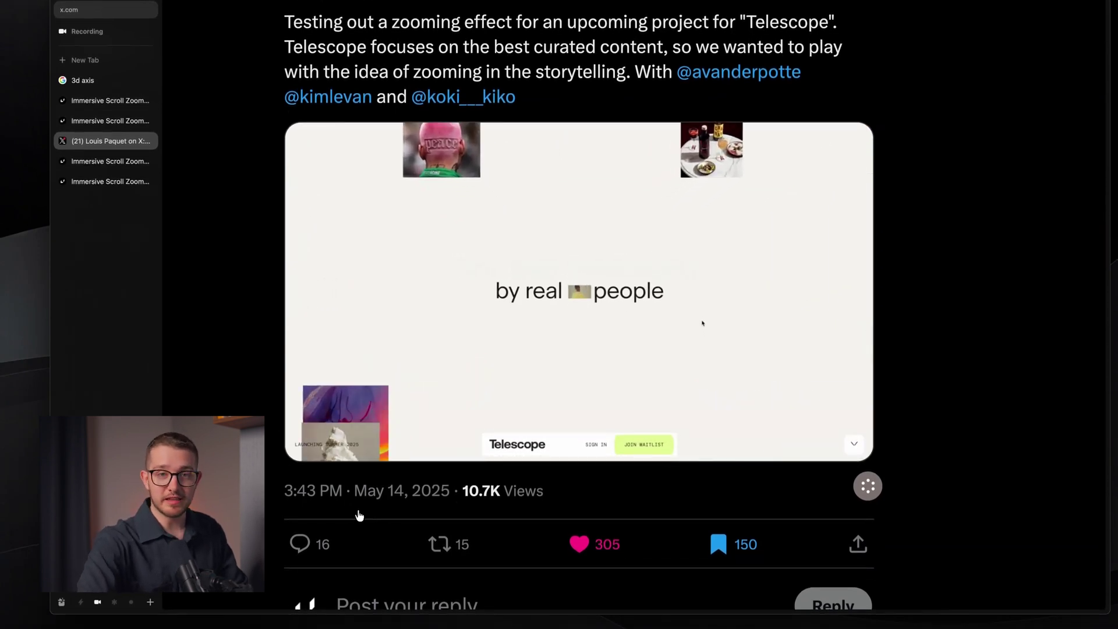
{"action": "mouse_move", "coordinate": [334, 433]}
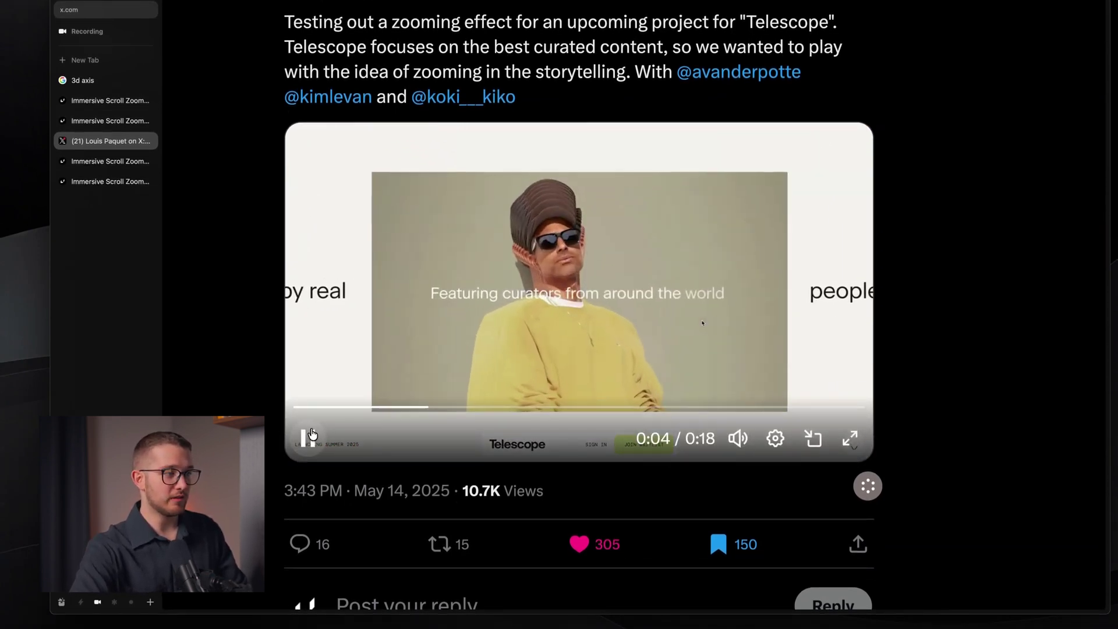
{"action": "left_click", "coordinate": [309, 433]}
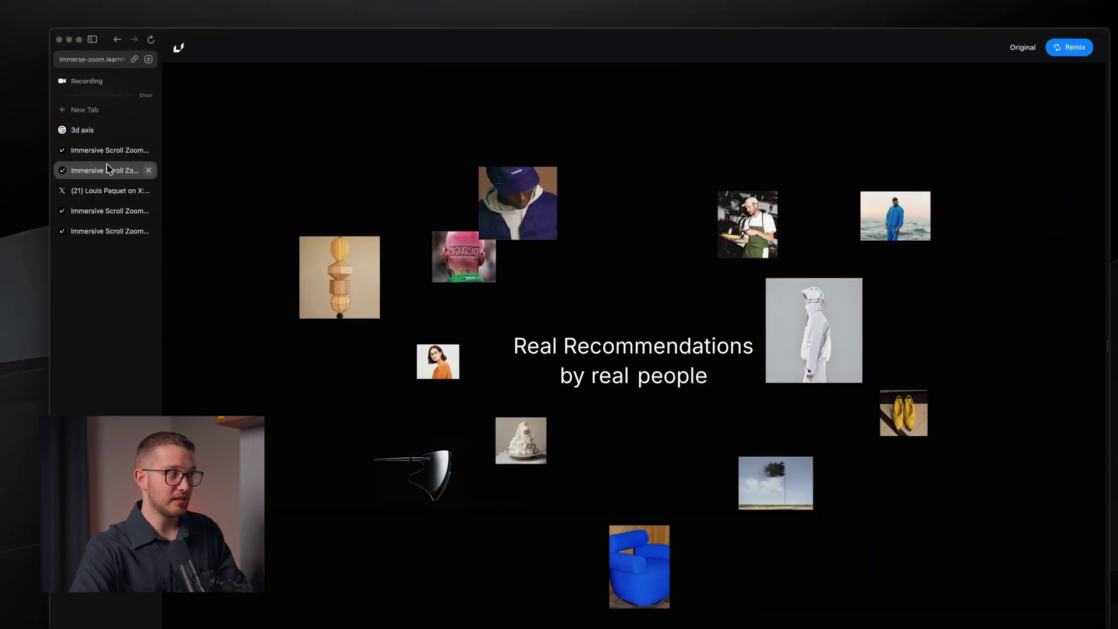